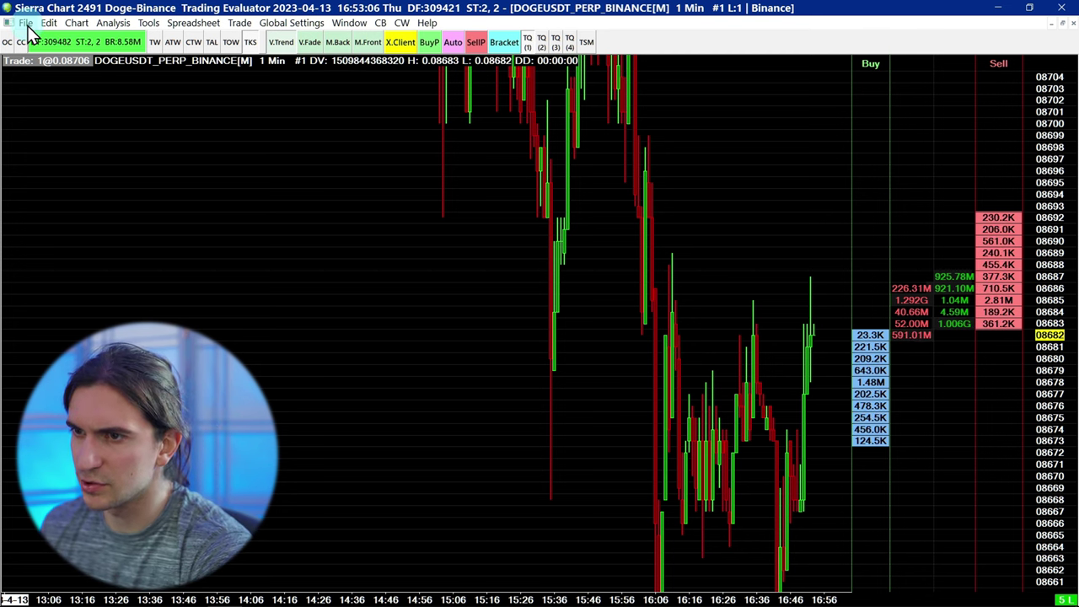
- Close the open Doge-Binance chartbook and save its changes
{"action": "left_click", "coordinate": [26, 22]}
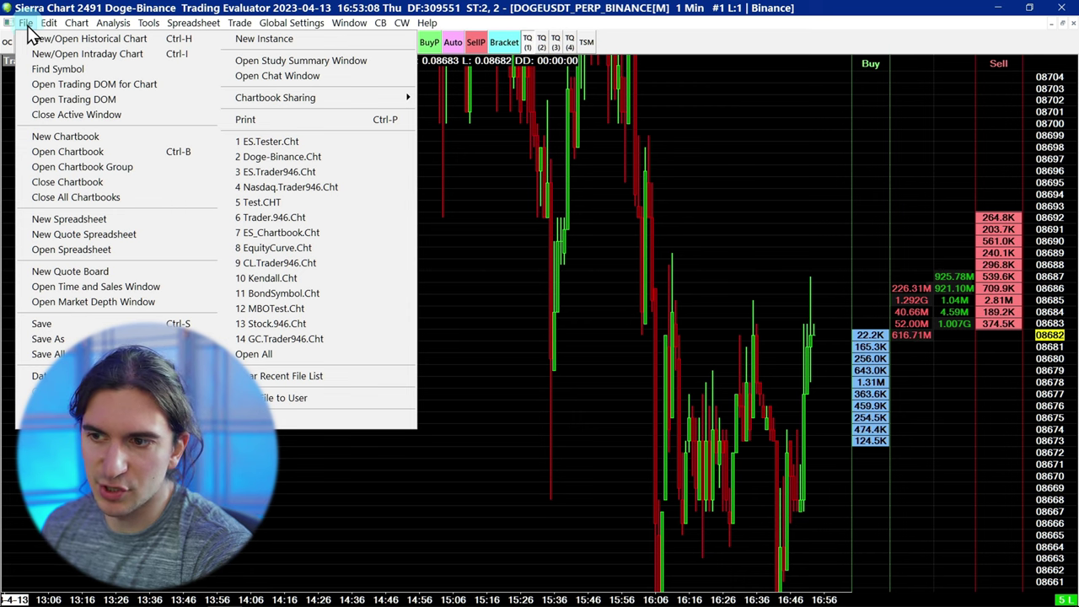
{"action": "left_click", "coordinate": [67, 181]}
{"action": "left_click", "coordinate": [534, 335]}
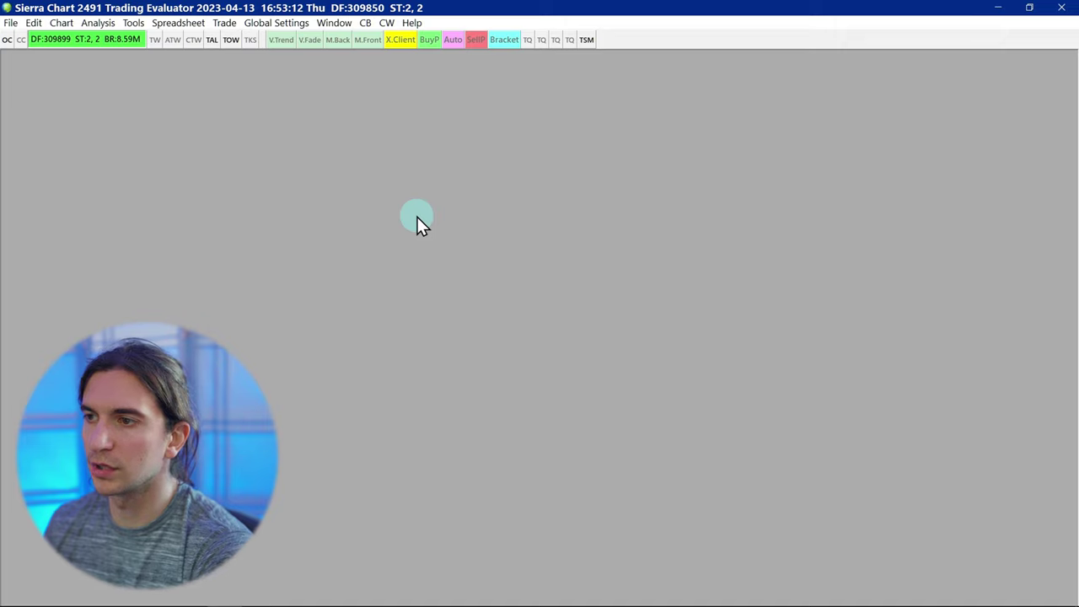
- Open the symbol finder, collapse the Futures - CME group and look through the available symbol categories
{"action": "left_click", "coordinate": [13, 23]}
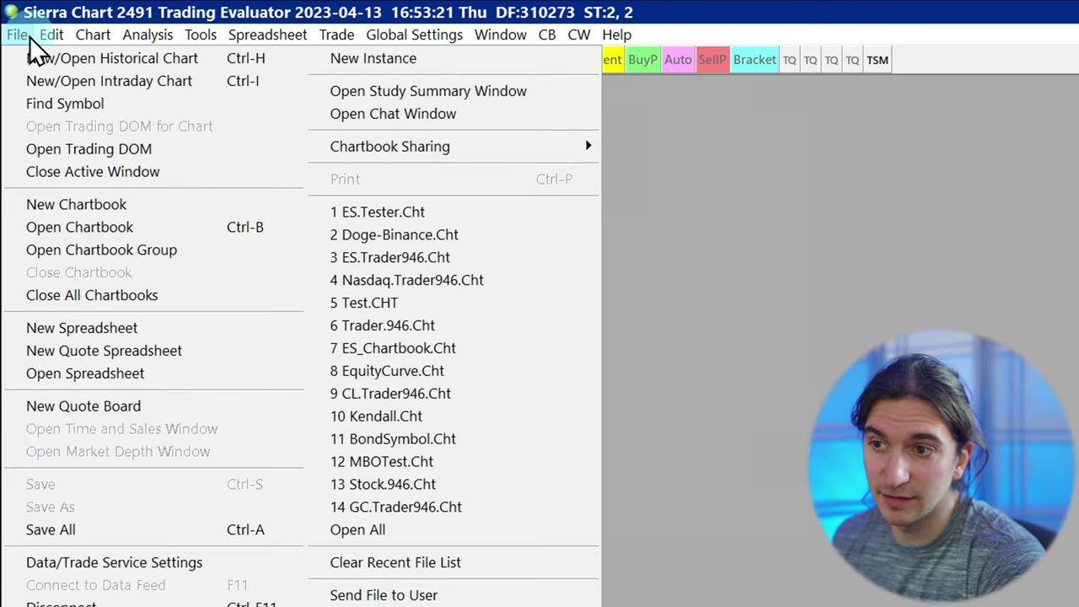
{"action": "mouse_move", "coordinate": [45, 34]}
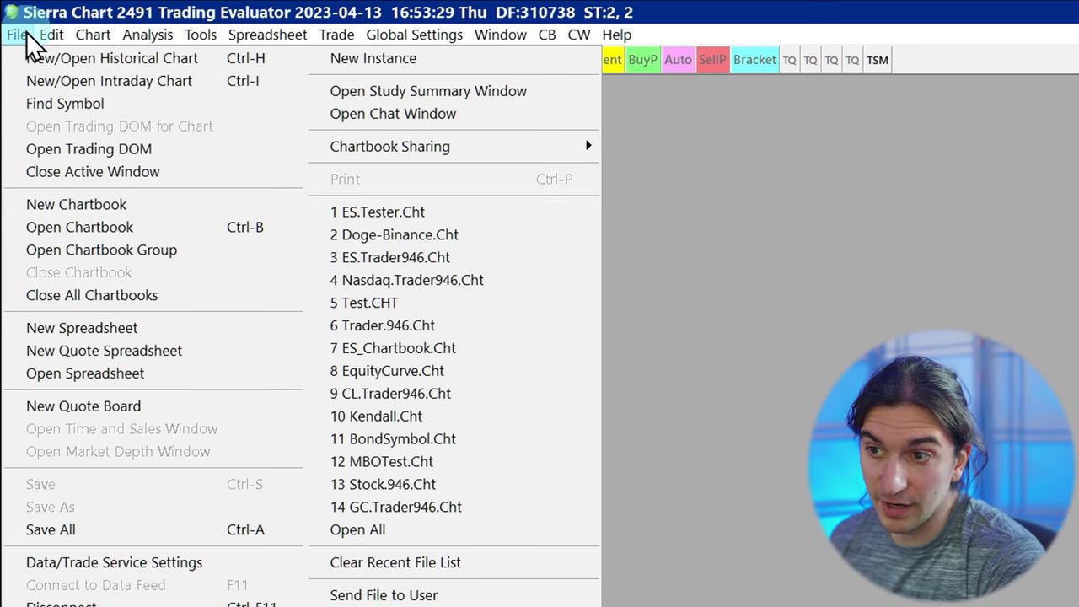
{"action": "left_click", "coordinate": [104, 114]}
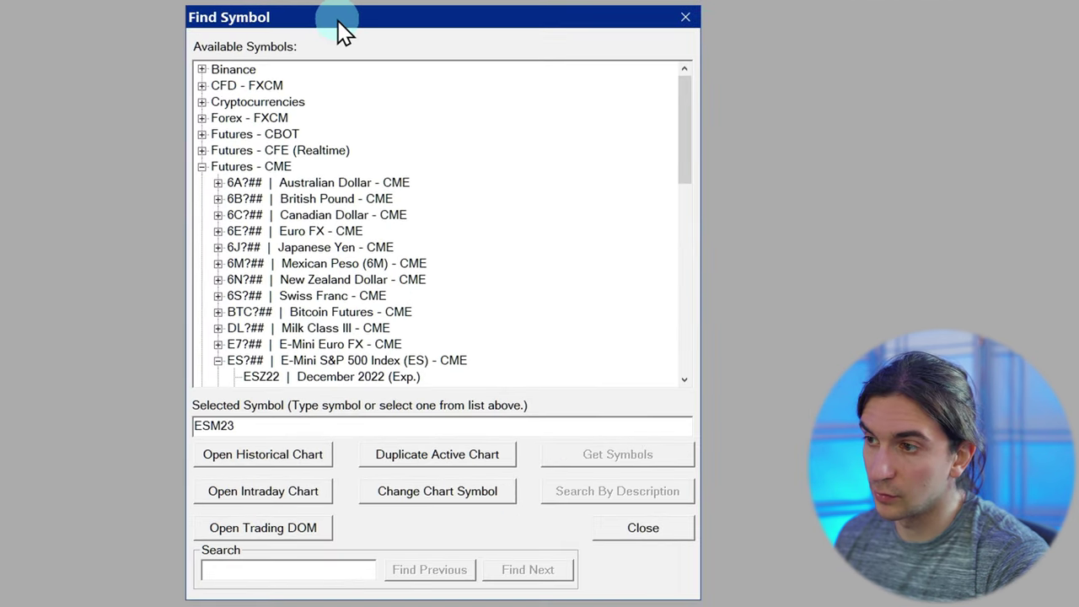
{"action": "left_click", "coordinate": [202, 166]}
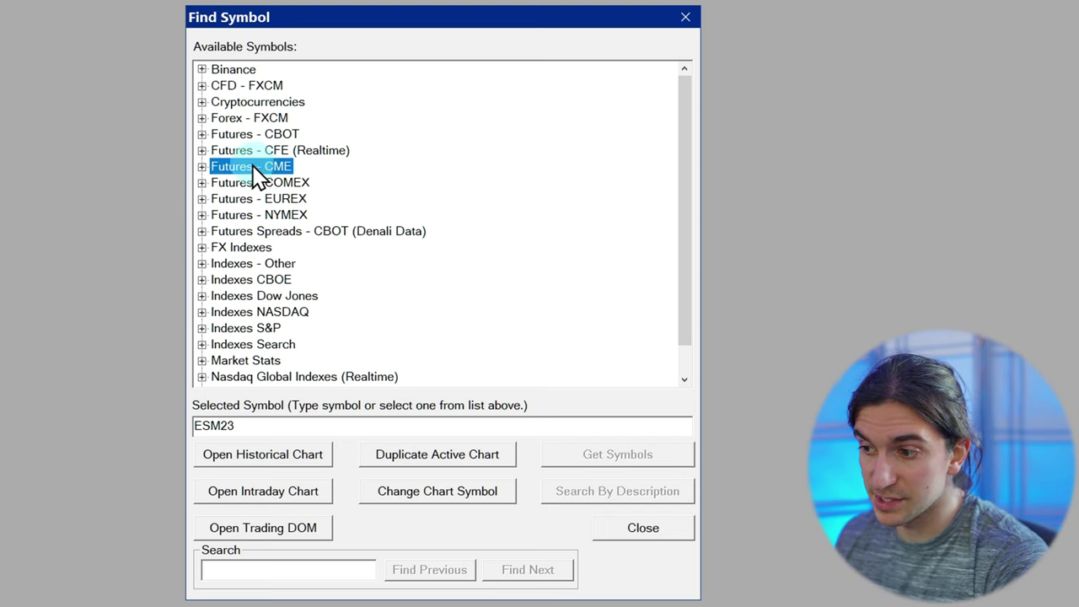
{"action": "scroll", "coordinate": [255, 181], "scroll_direction": "down", "scroll_amount": 1}
{"action": "scroll", "coordinate": [286, 263], "scroll_direction": "up", "scroll_amount": 1}
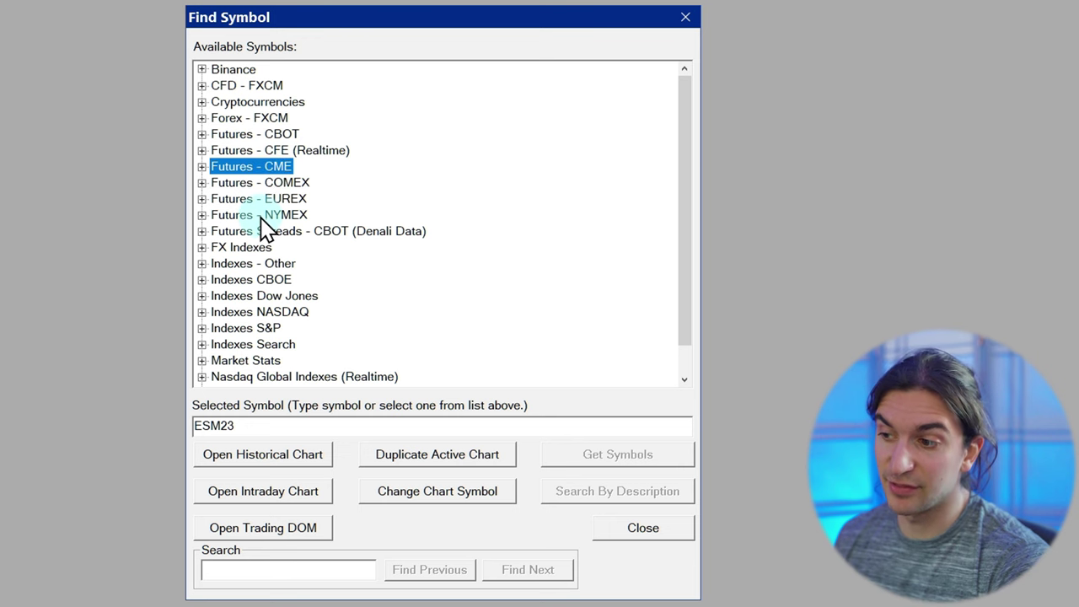
{"action": "scroll", "coordinate": [261, 253], "scroll_direction": "down", "scroll_amount": 1}
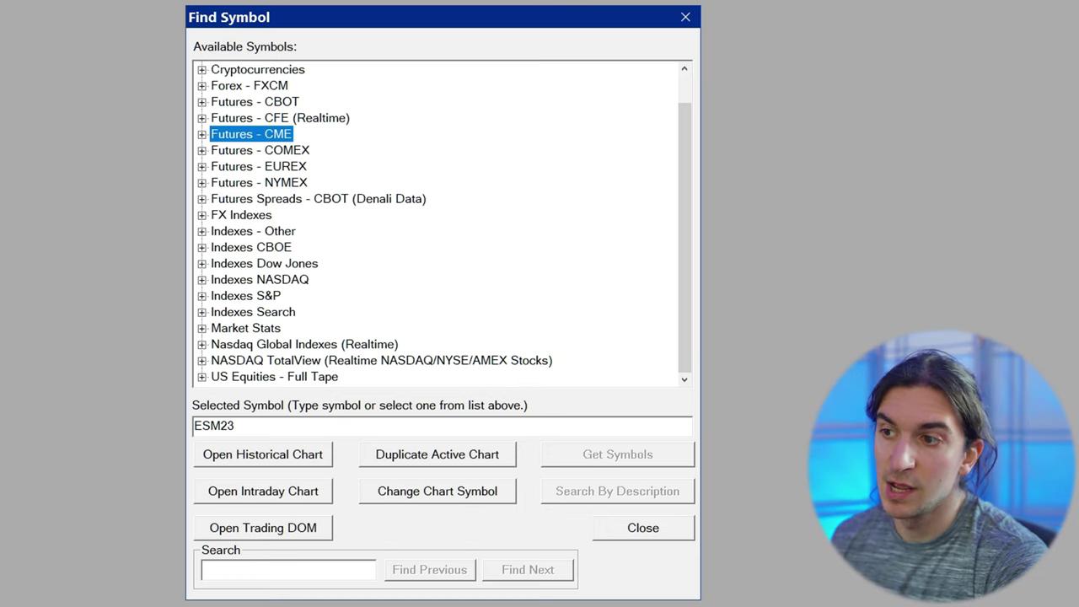
{"action": "scroll", "coordinate": [445, 222], "scroll_direction": "up", "scroll_amount": 1}
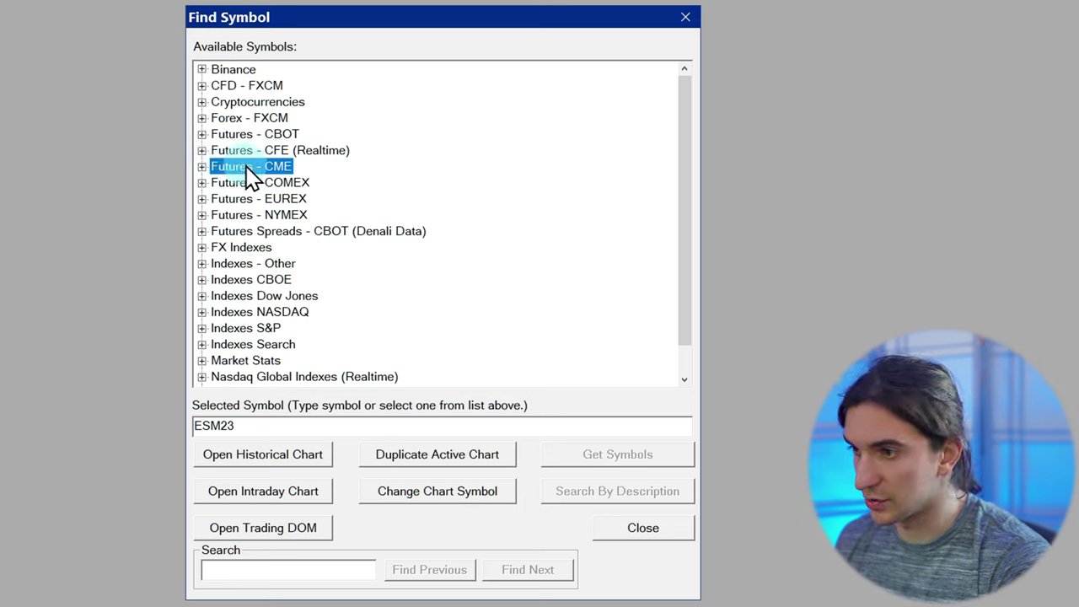
- Open an intraday chart for the June 2023 E-Mini S&P 500 contract ESM23 from Futures - CME and close the symbol finder
{"action": "left_click", "coordinate": [202, 166]}
{"action": "scroll", "coordinate": [275, 160], "scroll_direction": "down", "scroll_amount": 2}
{"action": "left_click", "coordinate": [306, 248]}
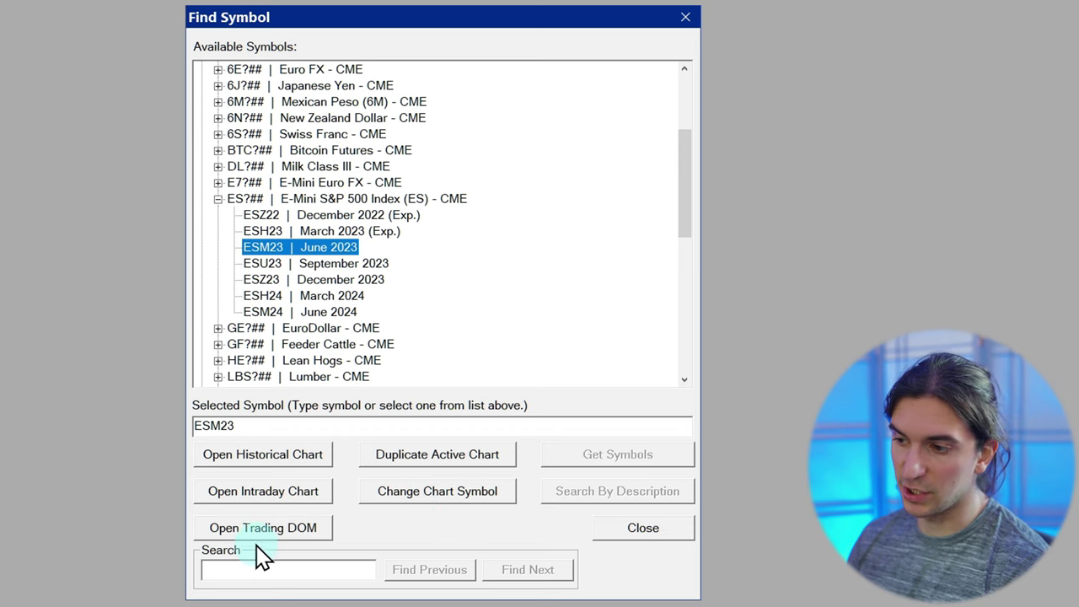
{"action": "left_click", "coordinate": [264, 496]}
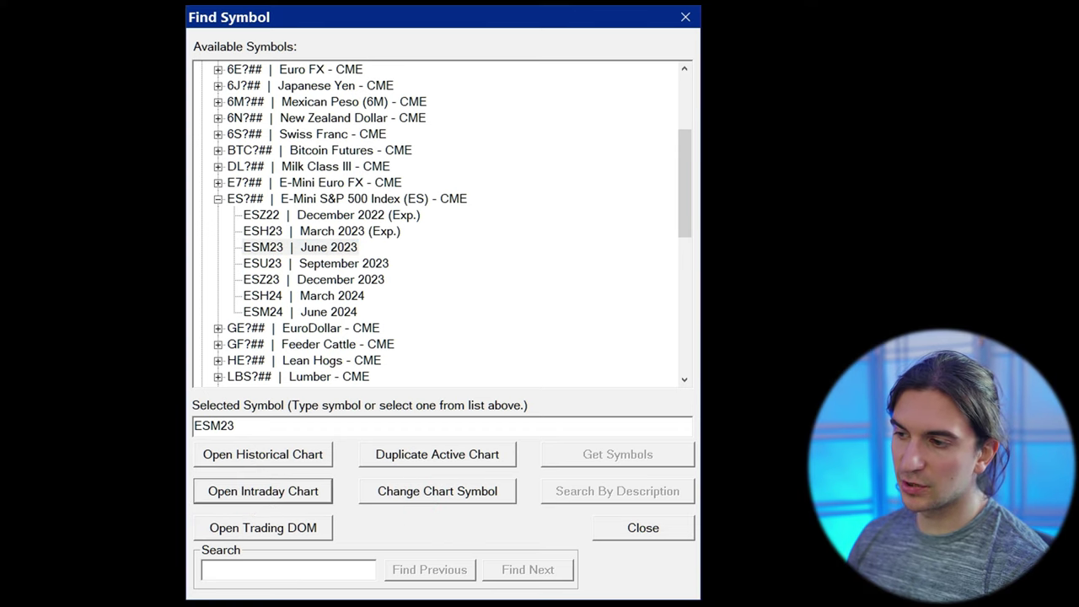
{"action": "left_click_drag", "start_coordinate": [383, 25], "coordinate": [763, 42]}
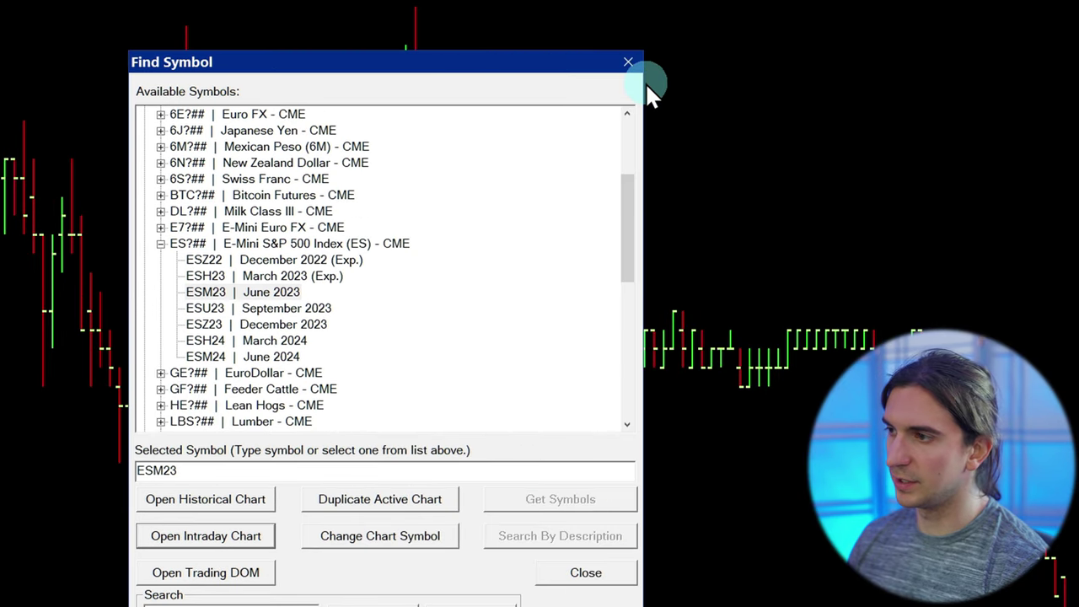
{"action": "left_click", "coordinate": [630, 63]}
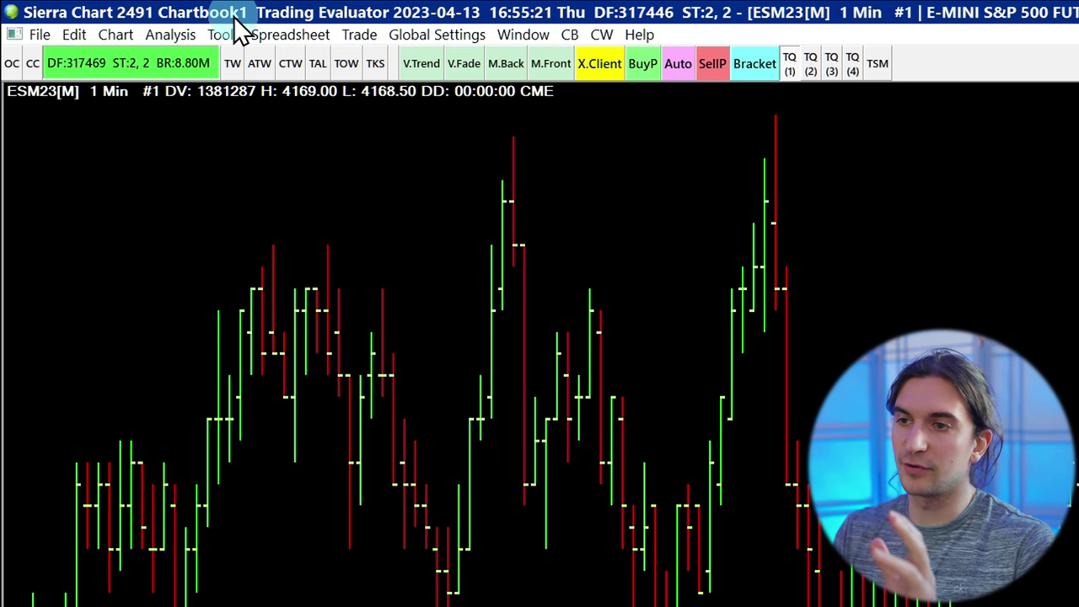
{"action": "left_click", "coordinate": [39, 36]}
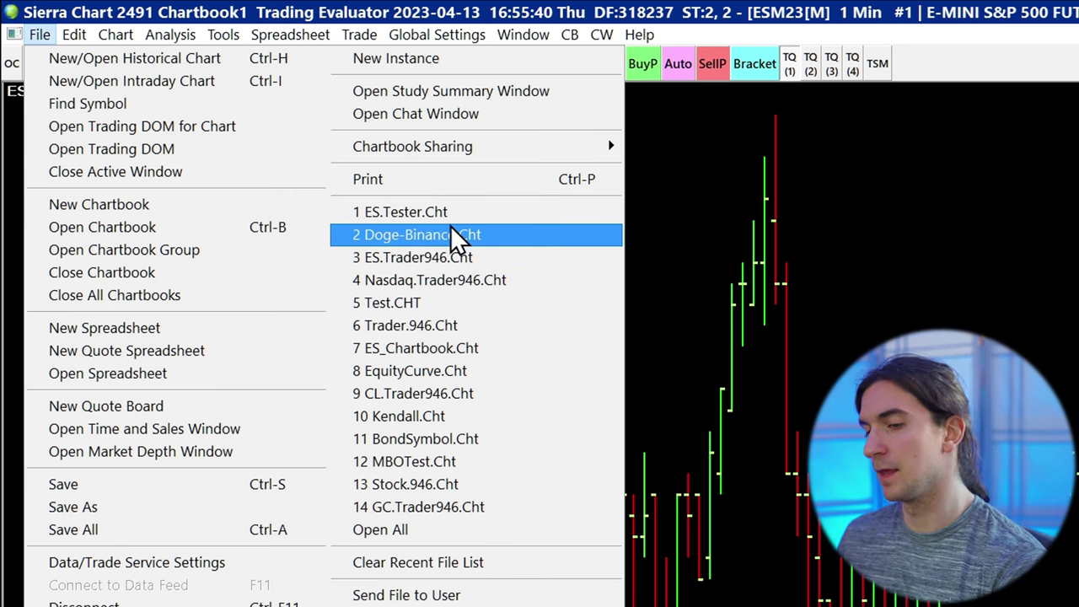
{"action": "left_click", "coordinate": [868, 188]}
{"action": "left_click", "coordinate": [381, 286]}
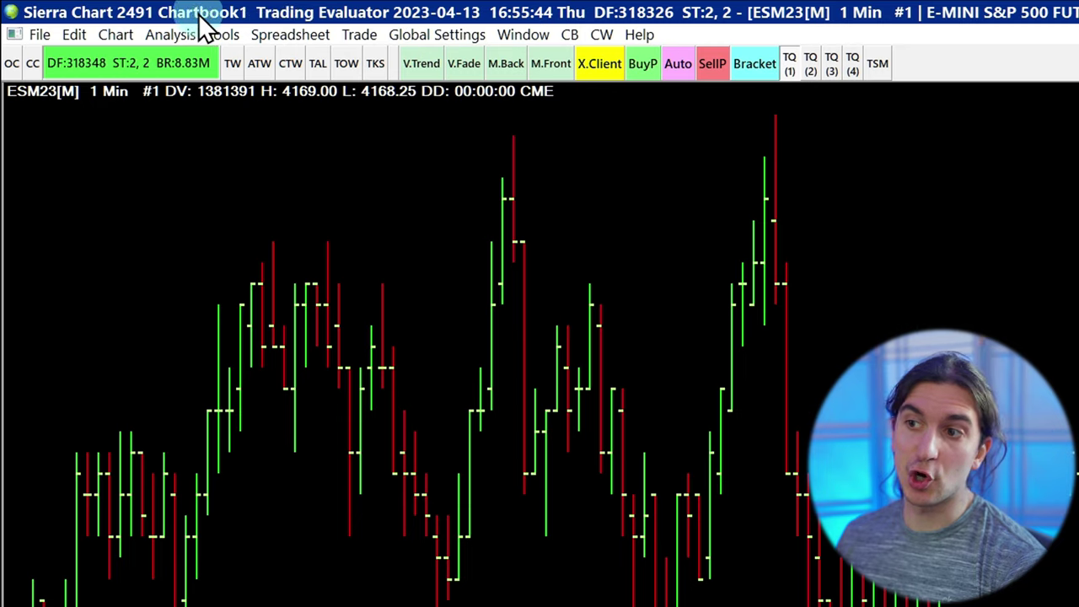
- Save the new chartbook under the file name YouTube Test Chart.Cht
{"action": "left_click", "coordinate": [46, 33]}
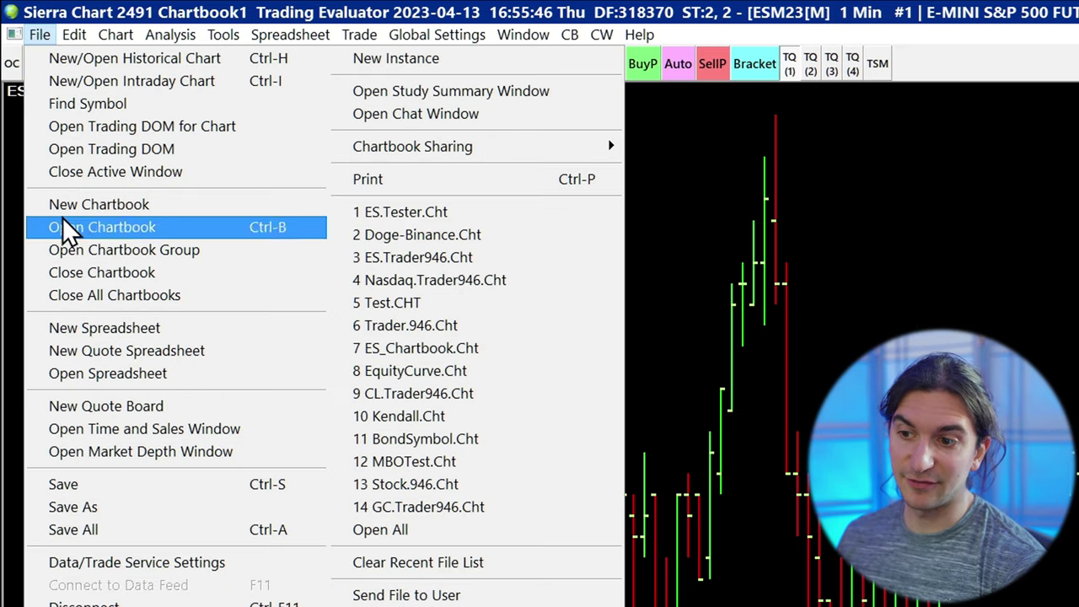
{"action": "left_click", "coordinate": [90, 506]}
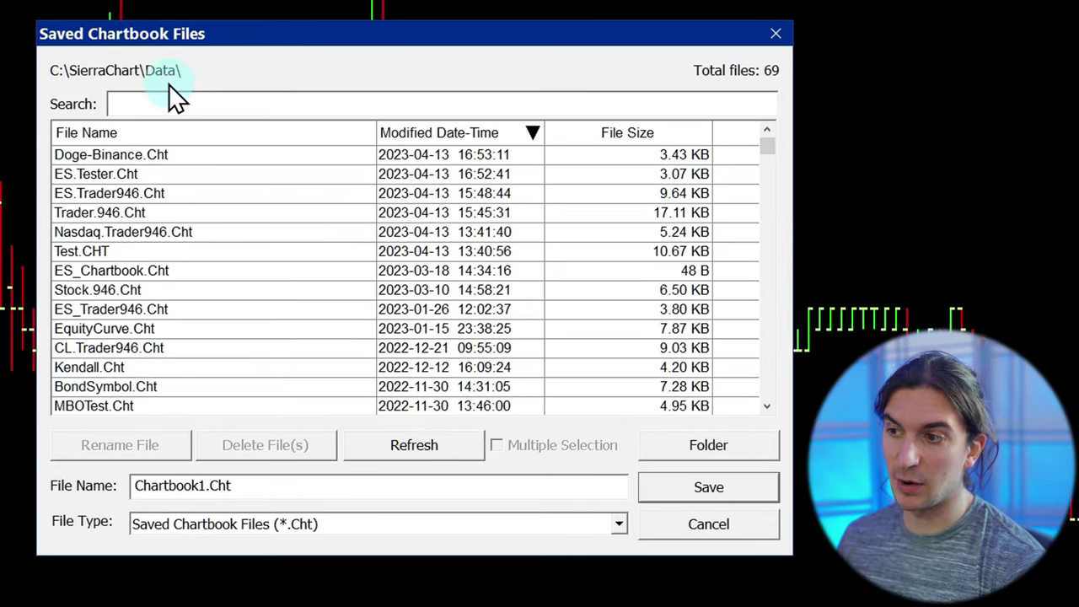
{"action": "double_click", "coordinate": [193, 486]}
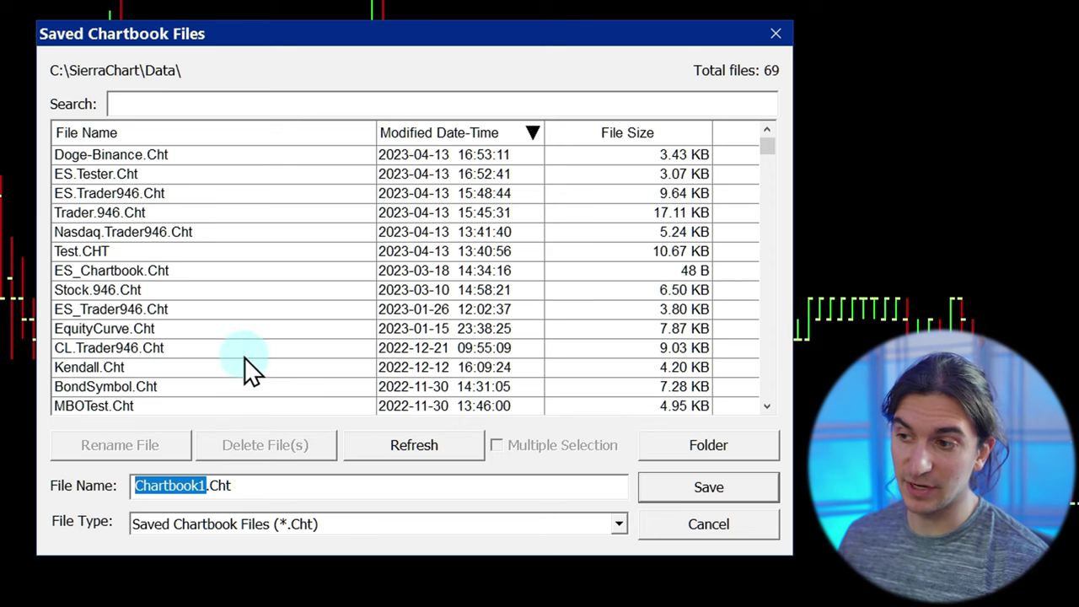
{"action": "type", "text": "YouTube Teds"}
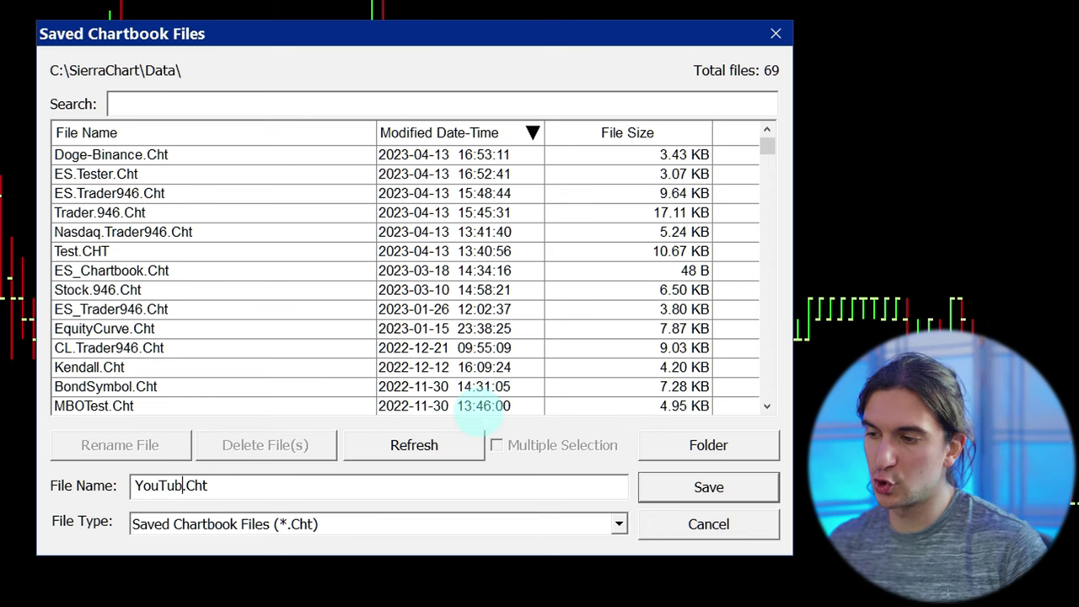
{"action": "type", "text": " Chart"}
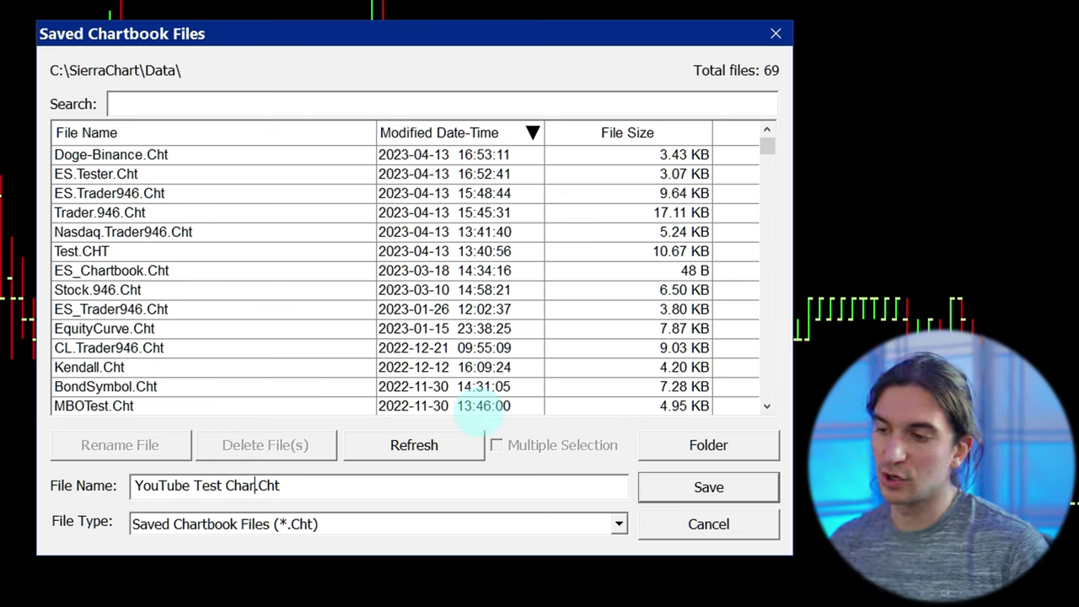
{"action": "left_click", "coordinate": [708, 494]}
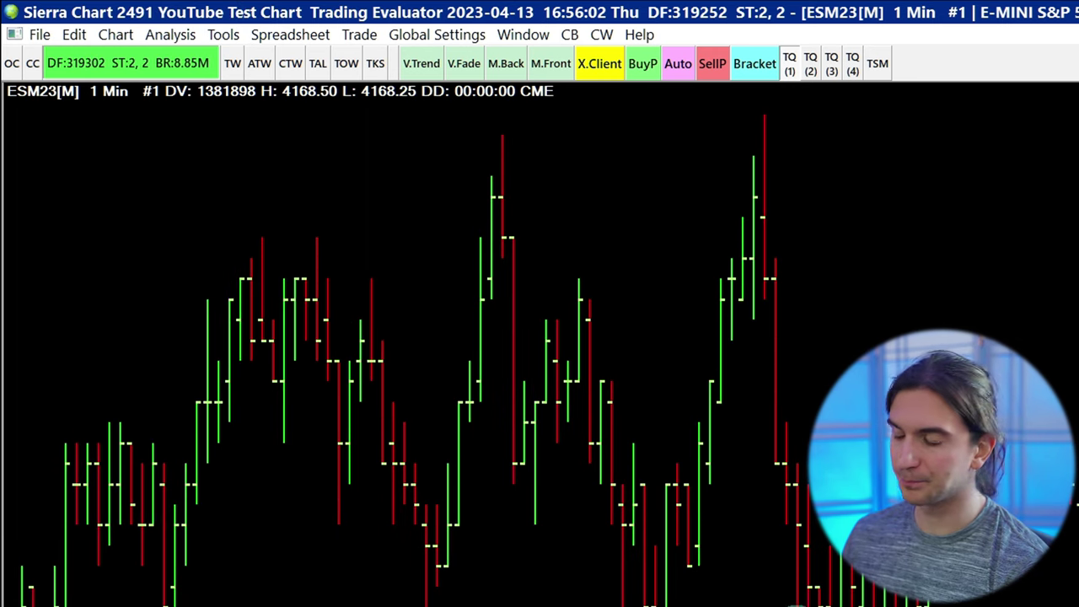
- Close the YouTube Test Chart chartbook and save its changes
{"action": "left_click", "coordinate": [40, 35]}
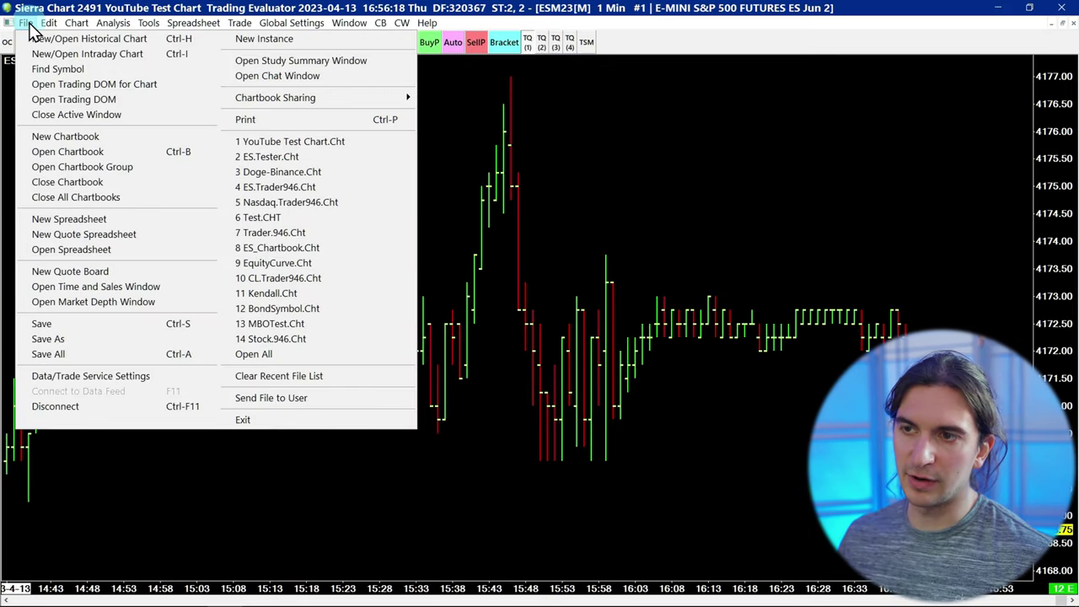
{"action": "left_click", "coordinate": [74, 187]}
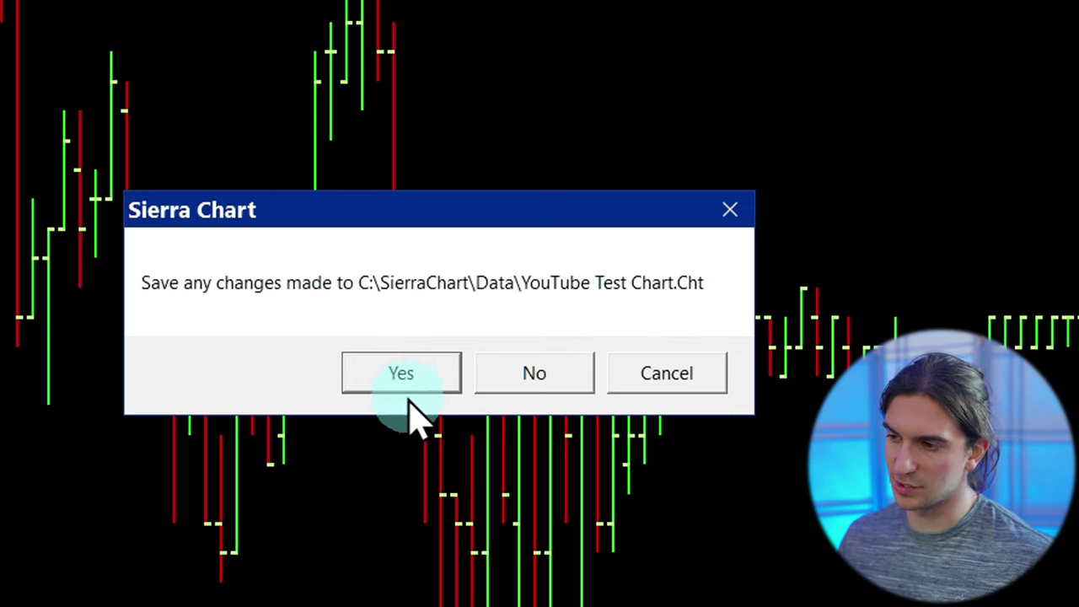
{"action": "left_click", "coordinate": [384, 378]}
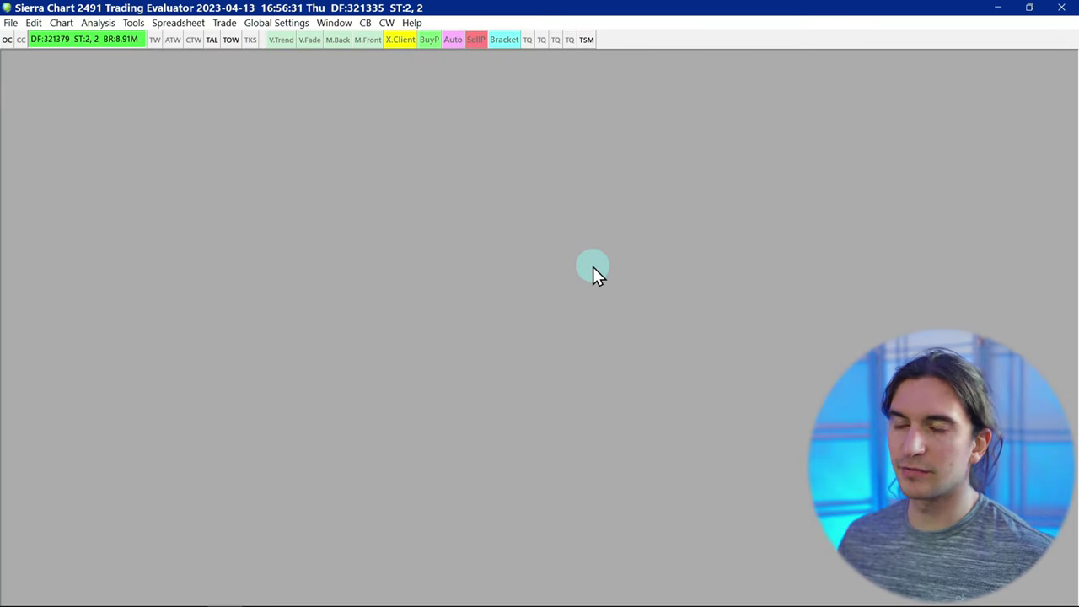
- Open the recent chartbook ES.Tester.Cht and maximize its minimized chart window
{"action": "left_click", "coordinate": [11, 22]}
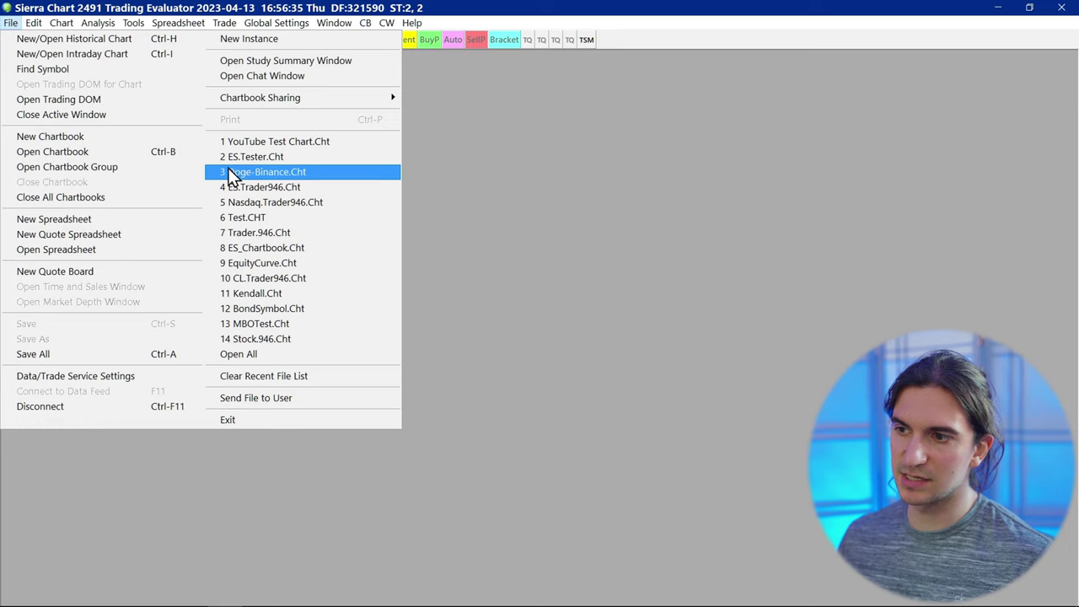
{"action": "left_click", "coordinate": [276, 162]}
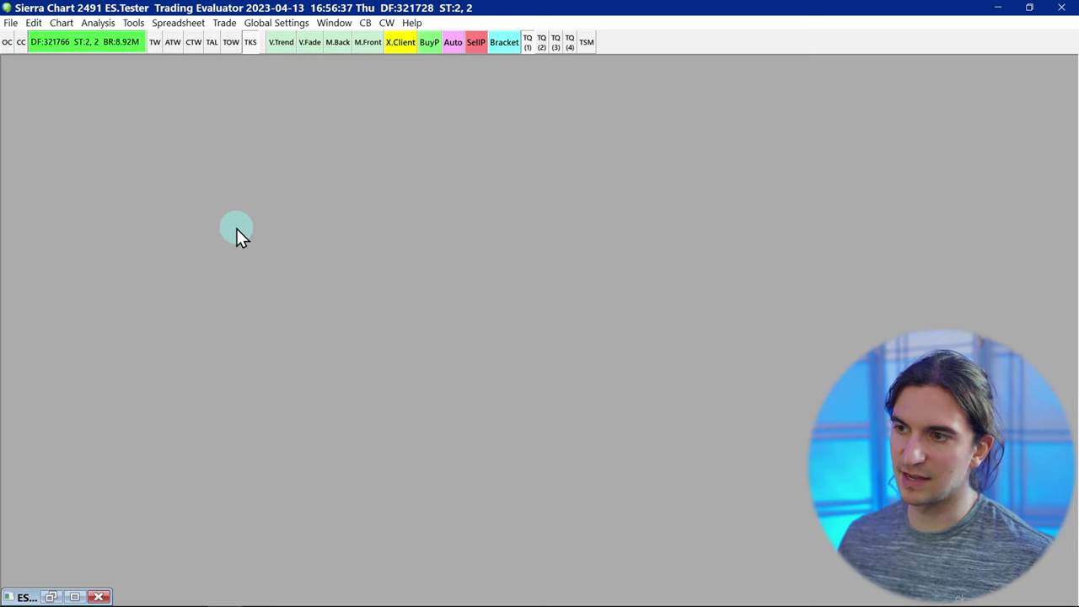
{"action": "left_click", "coordinate": [74, 597]}
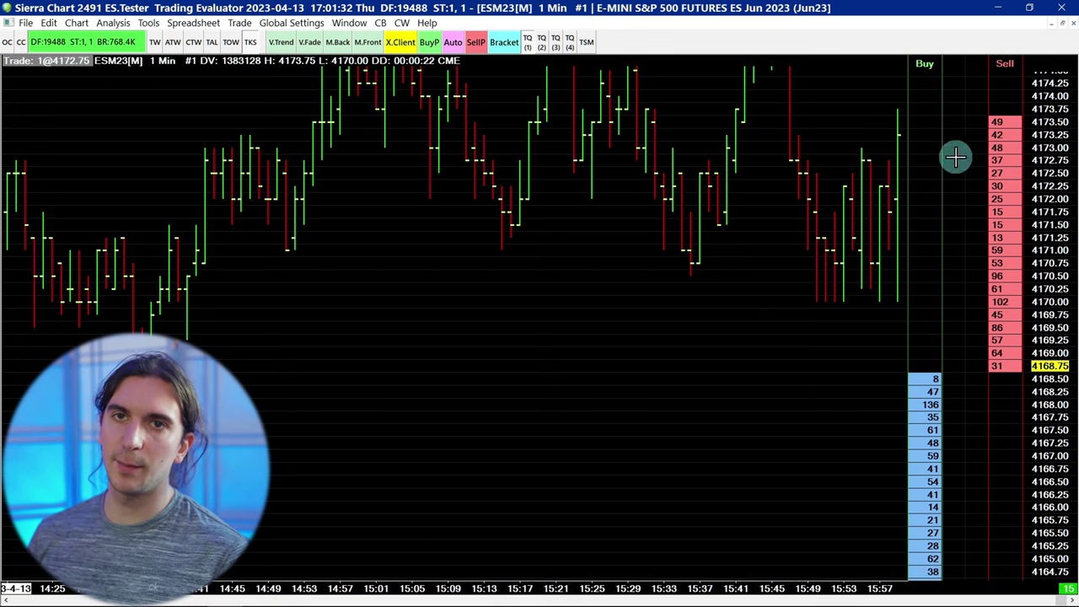
- Turn on the evening/full session for the ESM23 chart
{"action": "left_click", "coordinate": [77, 24]}
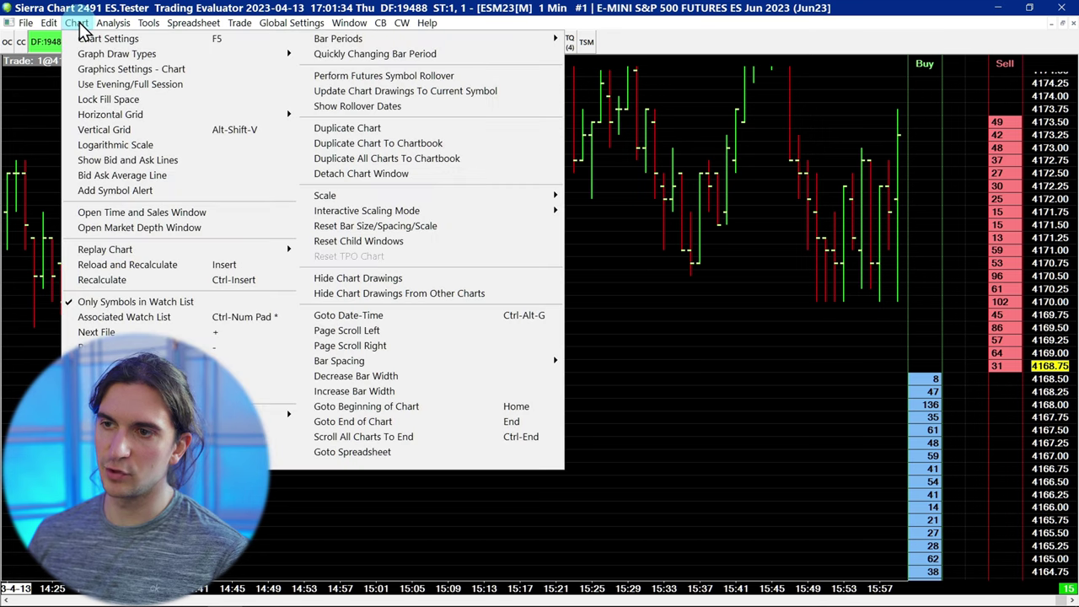
{"action": "left_click", "coordinate": [103, 84]}
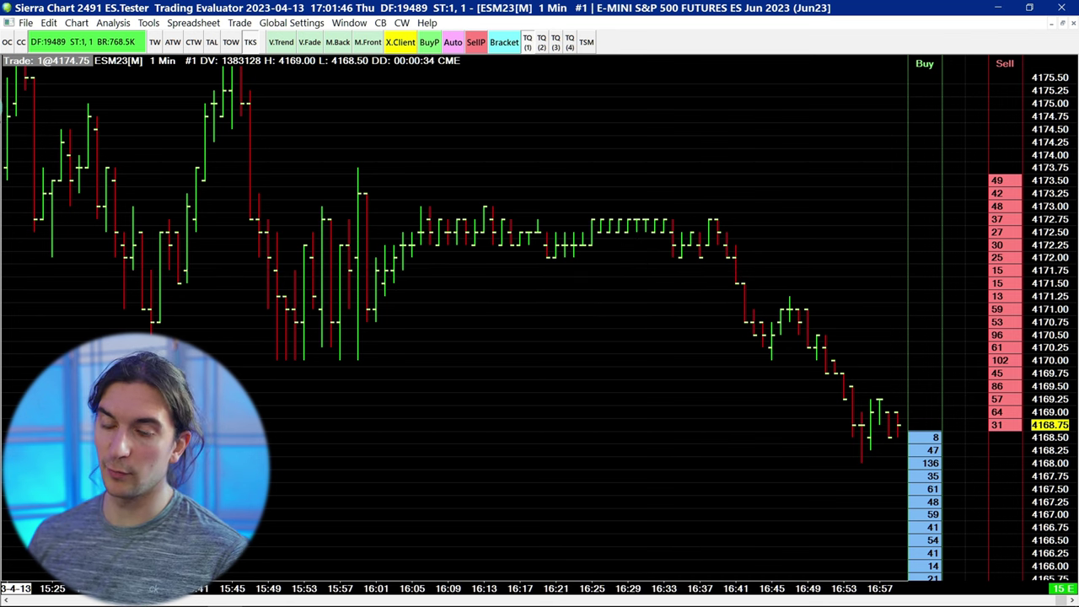
{"action": "left_click", "coordinate": [77, 23]}
{"action": "left_click", "coordinate": [25, 23]}
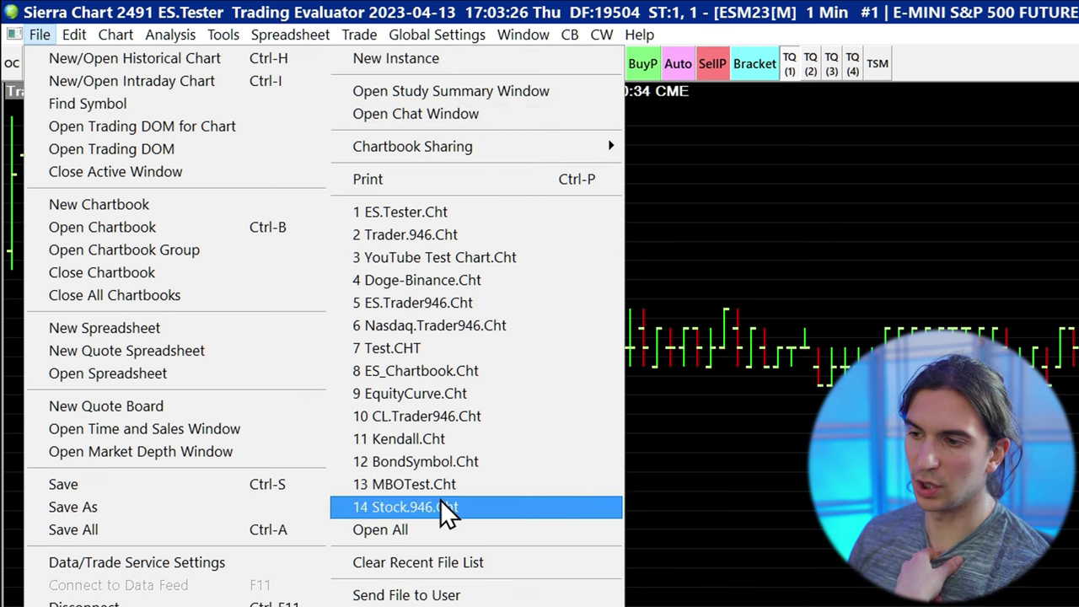
{"action": "mouse_move", "coordinate": [74, 35]}
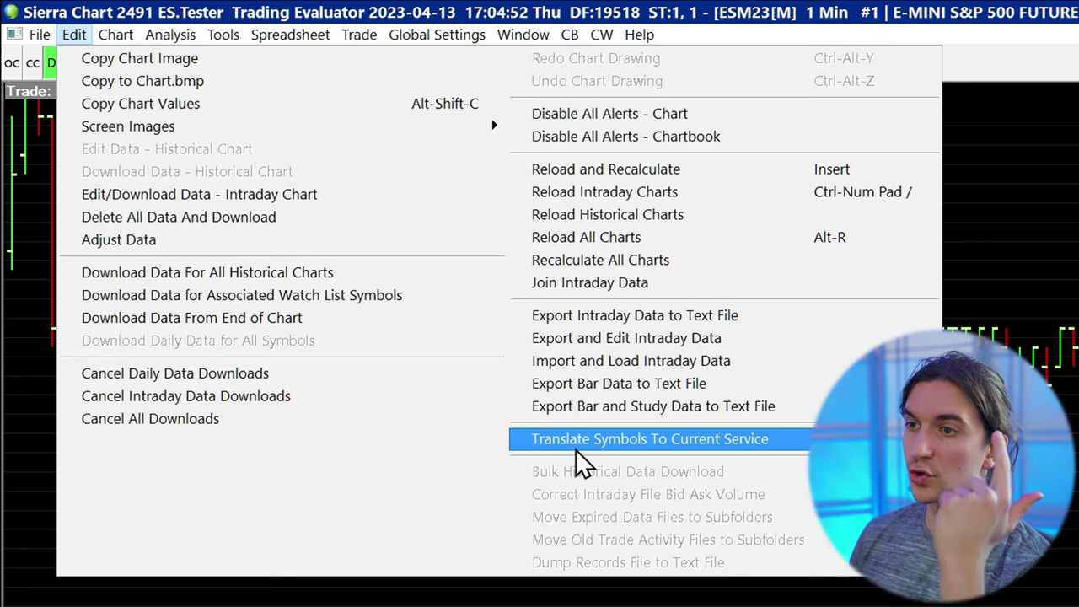
{"action": "left_click", "coordinate": [533, 384]}
{"action": "left_click", "coordinate": [241, 36]}
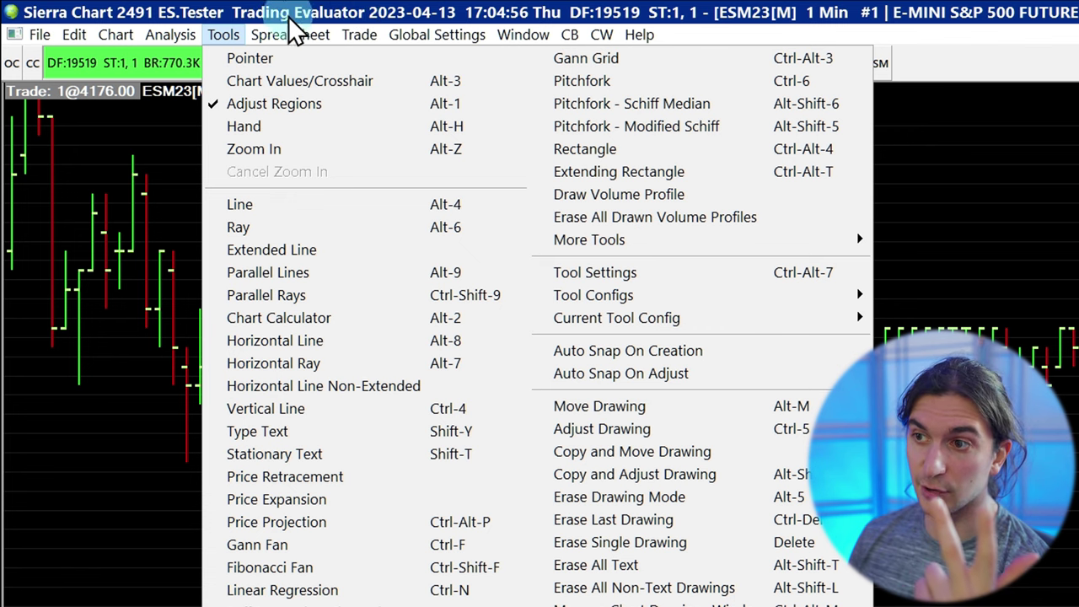
{"action": "left_click", "coordinate": [217, 34]}
{"action": "left_click", "coordinate": [74, 35]}
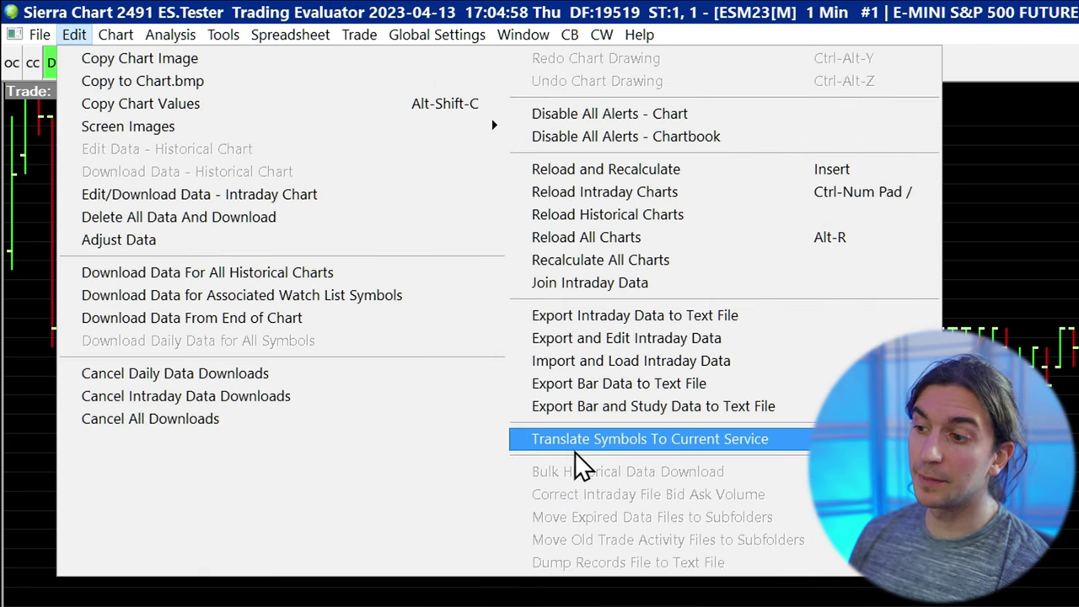
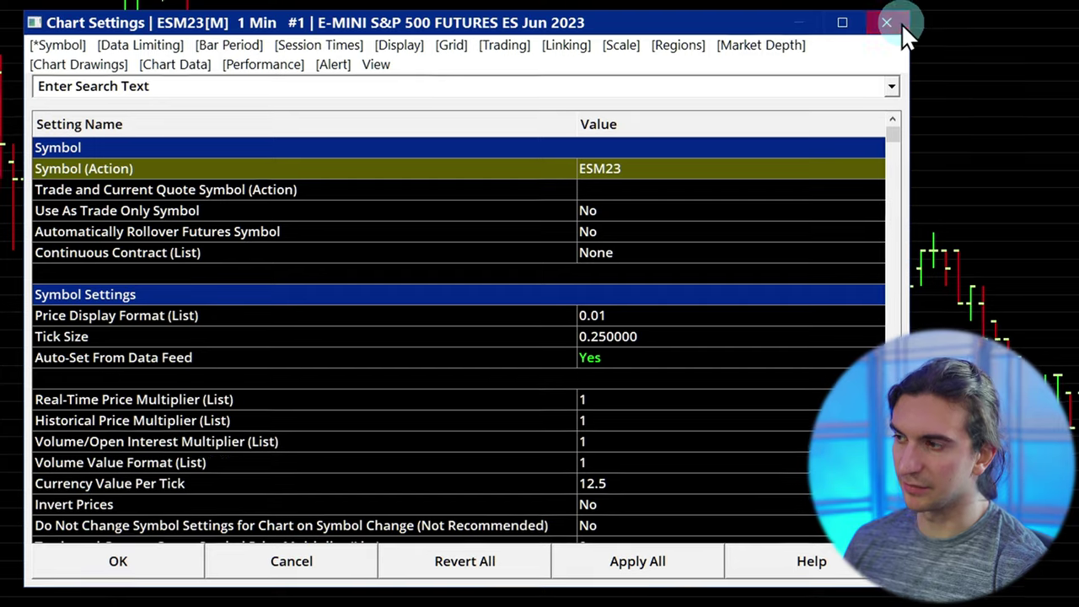
- Close the Chart Settings window of the ESM23 chart
{"action": "left_click", "coordinate": [902, 22]}
{"action": "left_click", "coordinate": [61, 17]}
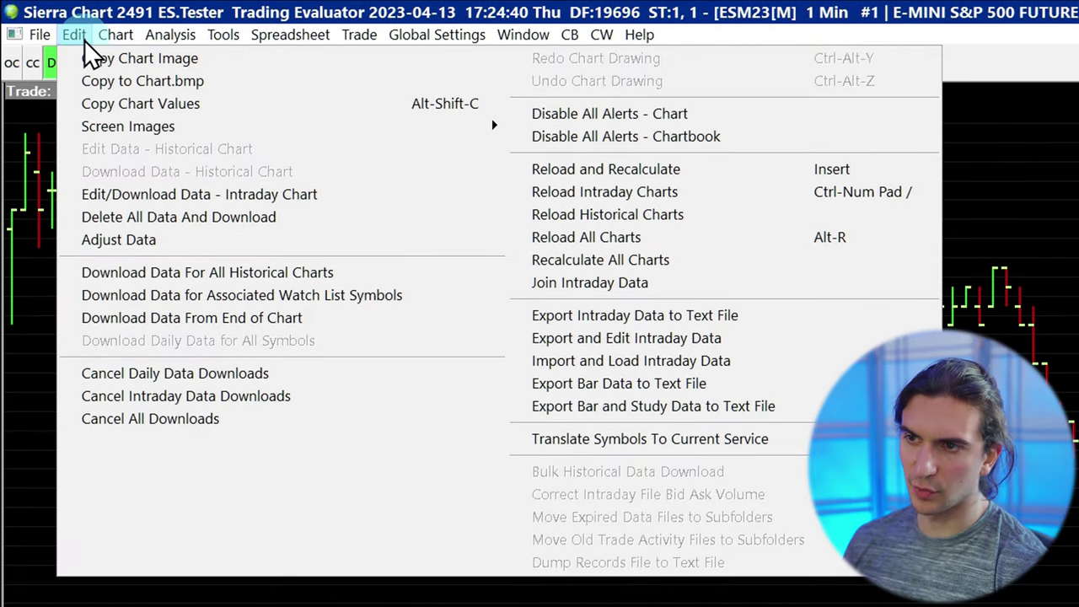
- Change the ESM23 chart's graph draw type to Candlestick Bars
{"action": "mouse_move", "coordinate": [91, 17]}
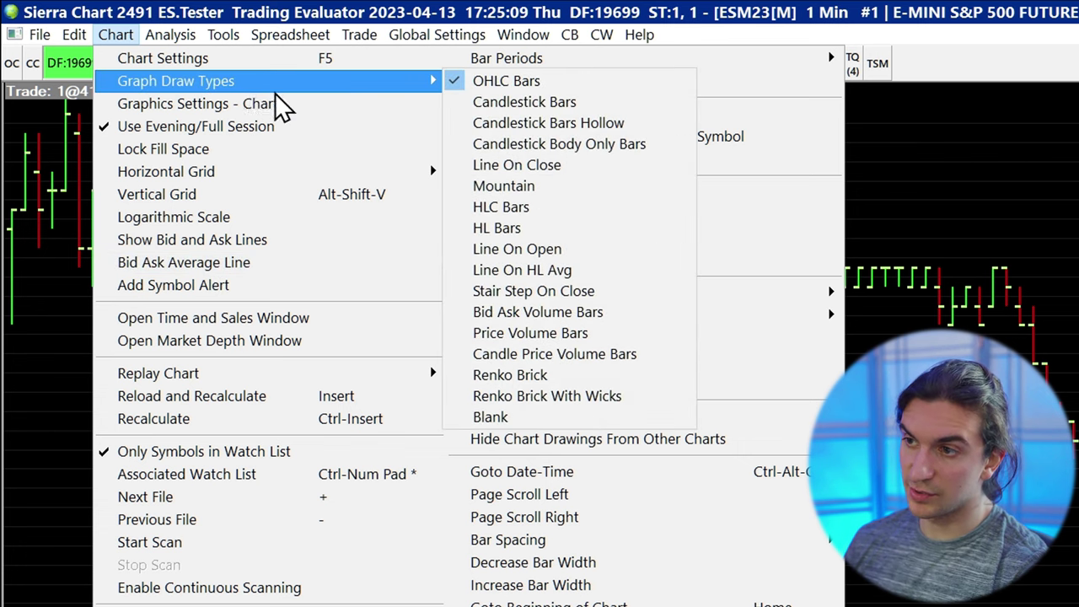
{"action": "mouse_move", "coordinate": [371, 93]}
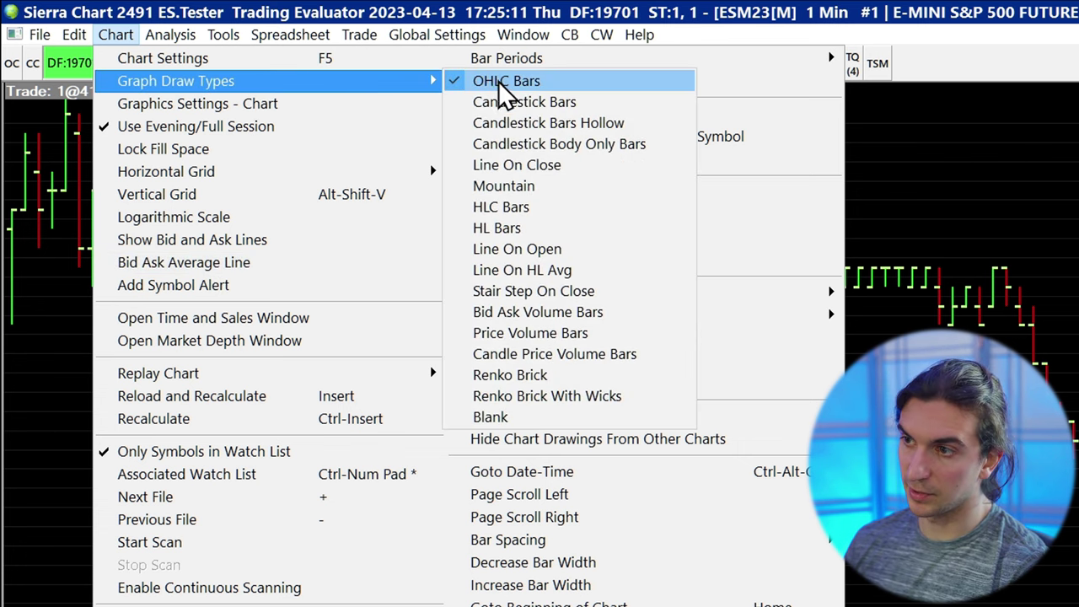
{"action": "left_click", "coordinate": [552, 102]}
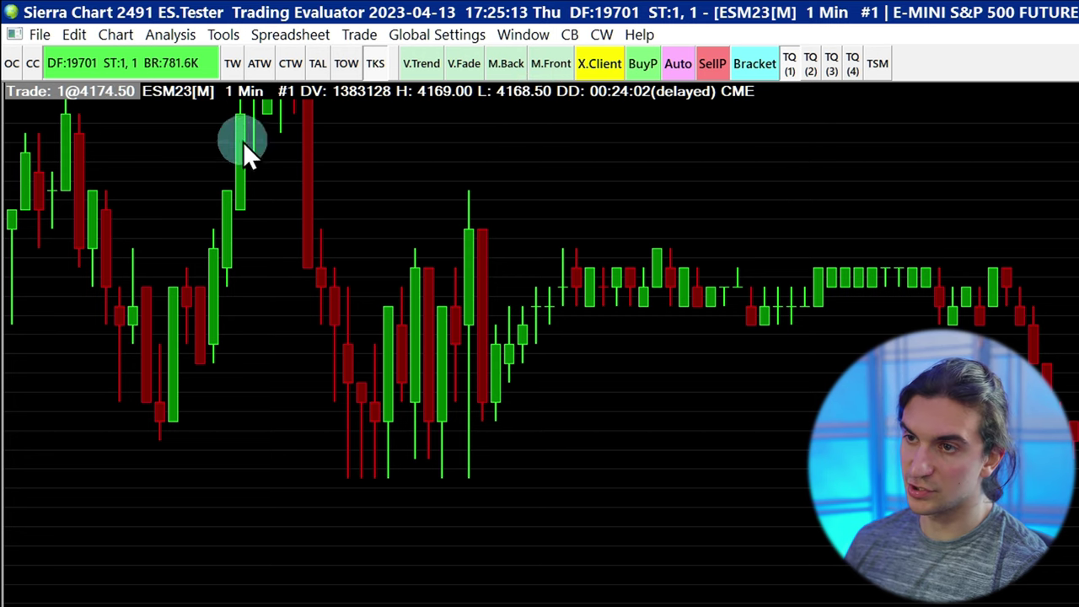
- Open the ESM23 chart's Associated Watch List window, reposition it over the chart, and close it again
{"action": "left_click", "coordinate": [124, 33]}
{"action": "mouse_move", "coordinate": [140, 84]}
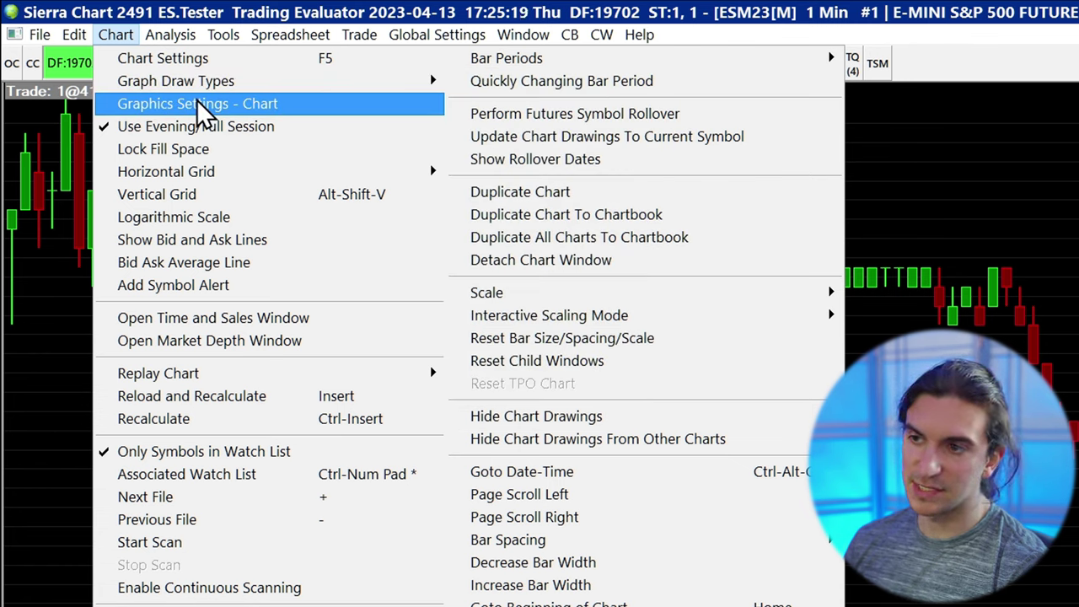
{"action": "mouse_move", "coordinate": [180, 175]}
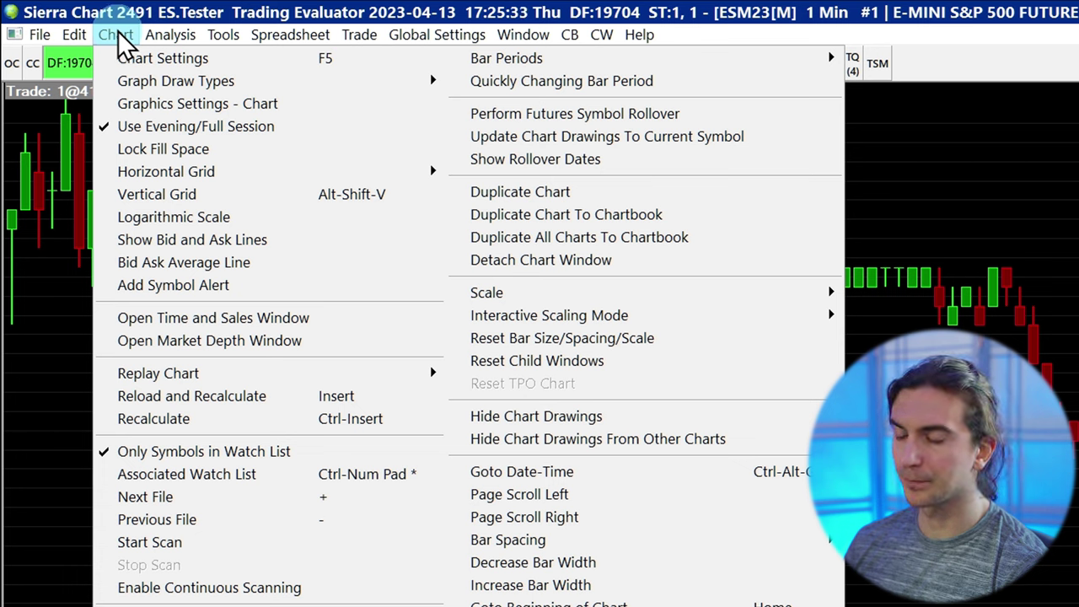
{"action": "mouse_move", "coordinate": [212, 381]}
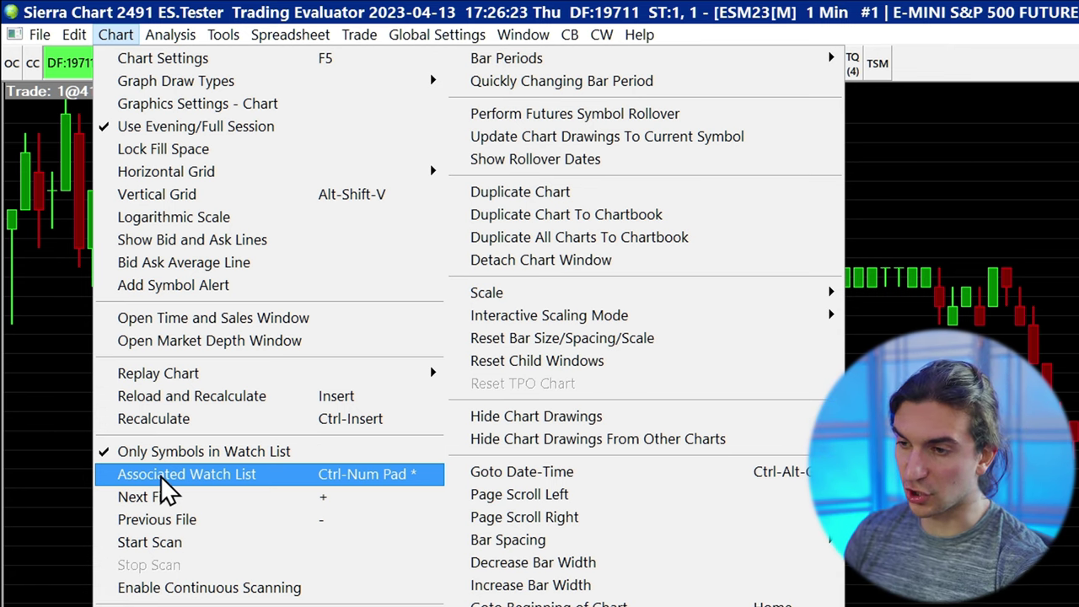
{"action": "left_click", "coordinate": [160, 475]}
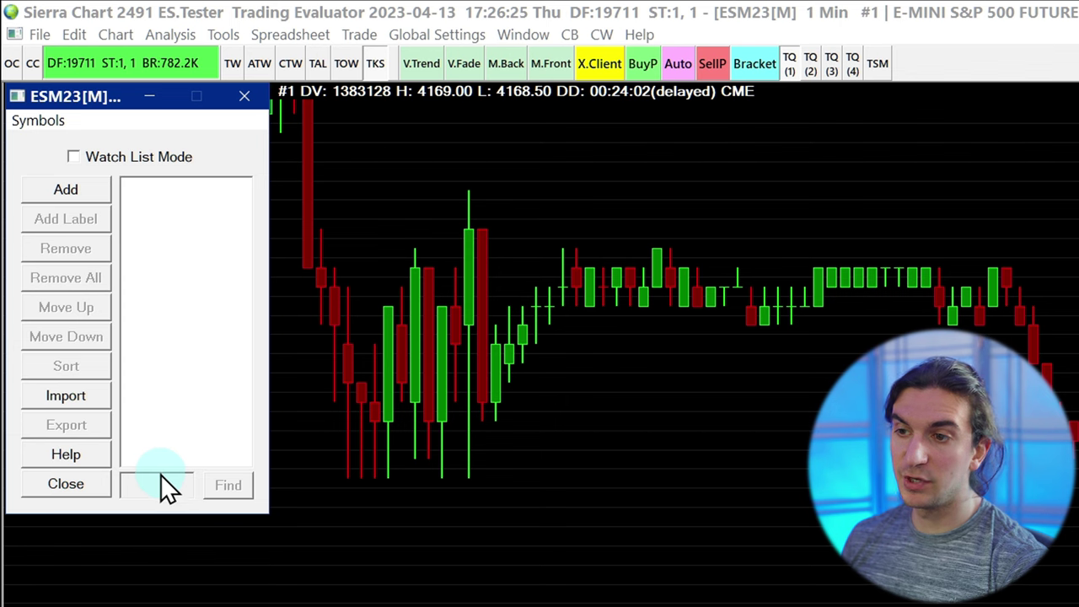
{"action": "left_click_drag", "start_coordinate": [76, 91], "coordinate": [151, 159]}
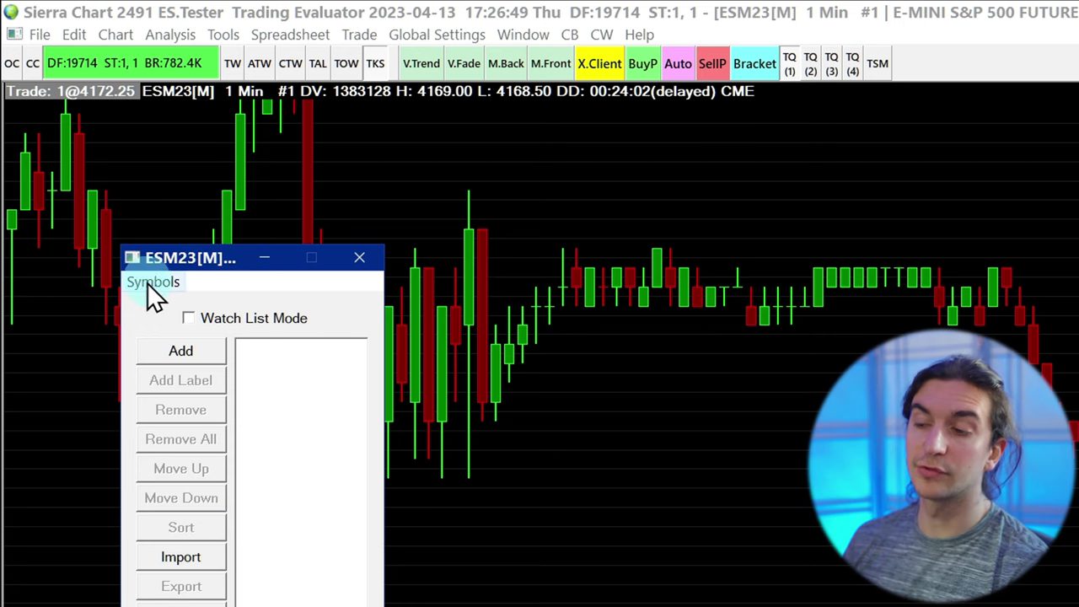
{"action": "left_click", "coordinate": [360, 256]}
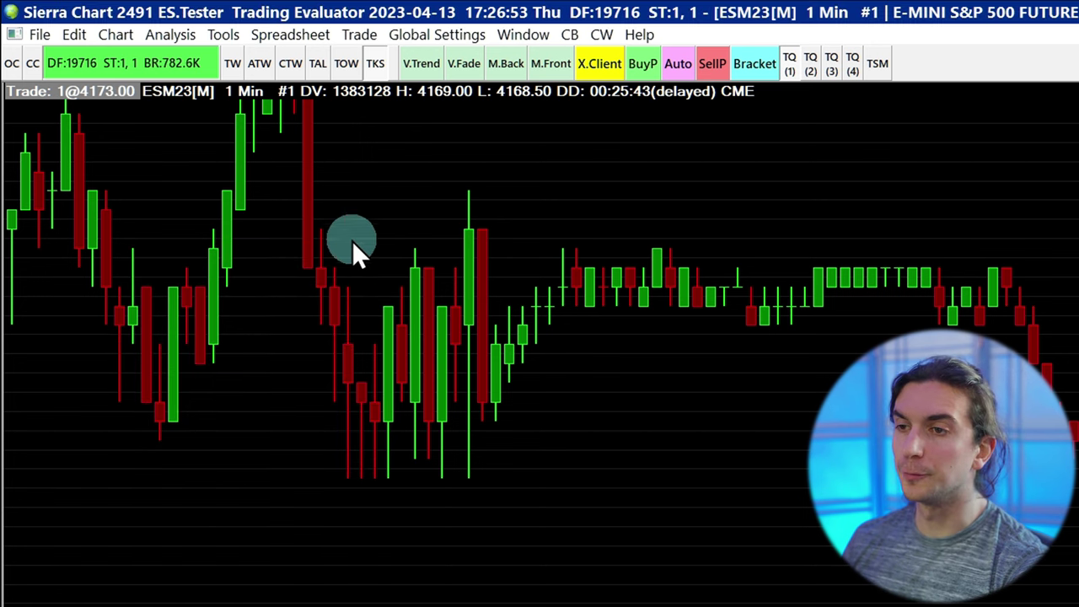
{"action": "left_click", "coordinate": [103, 34]}
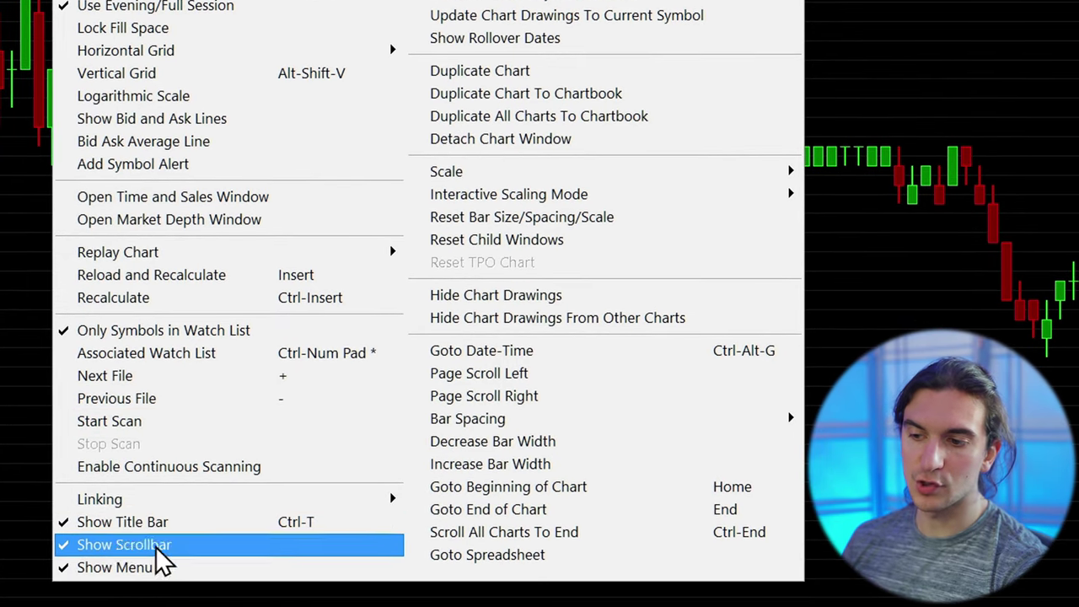
{"action": "mouse_move", "coordinate": [157, 511]}
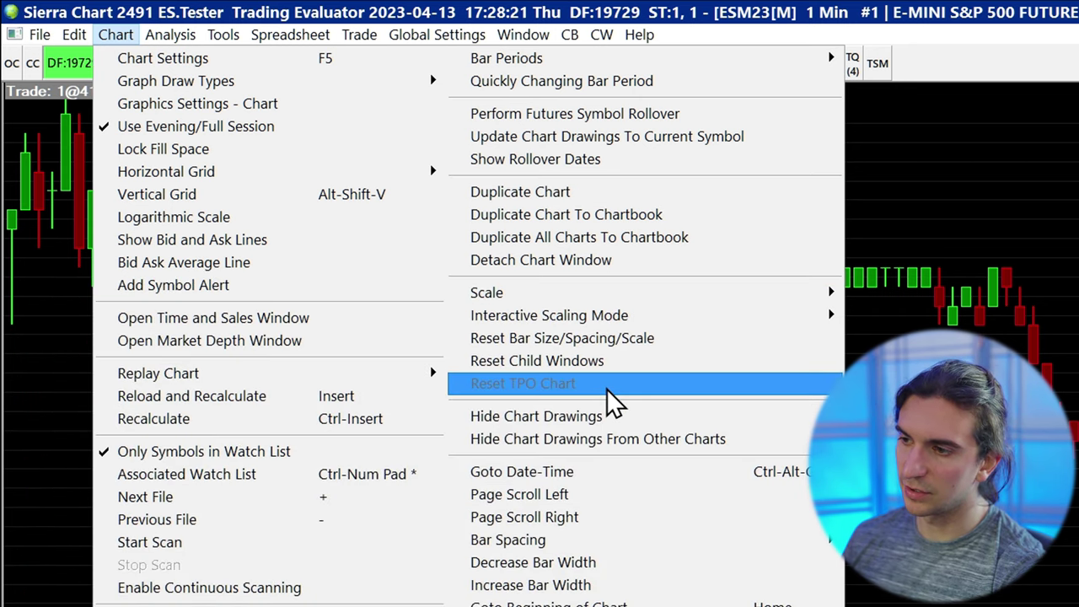
{"action": "mouse_move", "coordinate": [639, 333]}
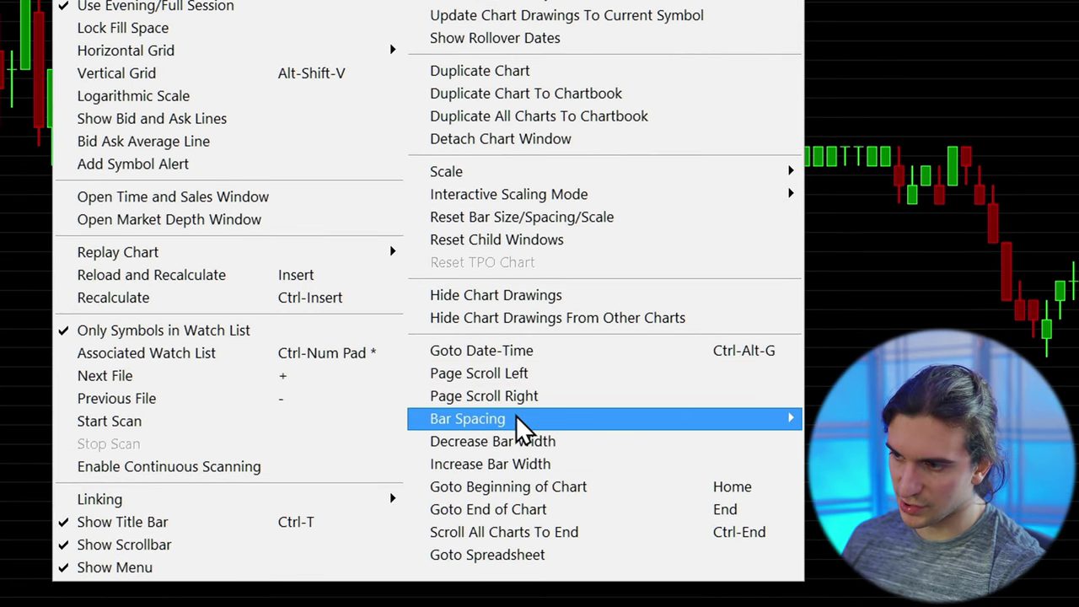
{"action": "mouse_move", "coordinate": [519, 421]}
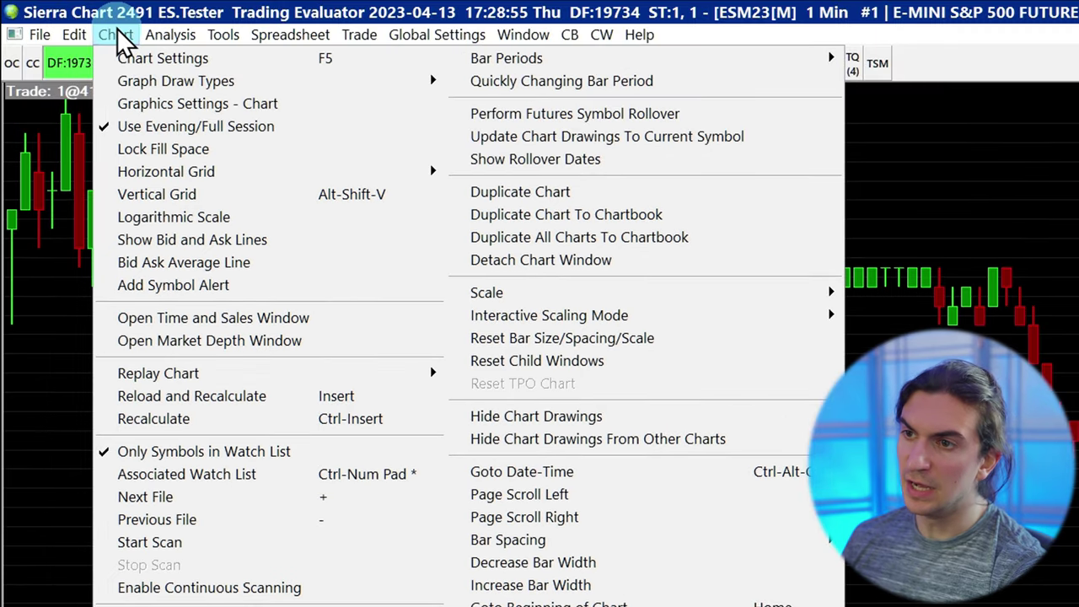
{"action": "mouse_move", "coordinate": [158, 32]}
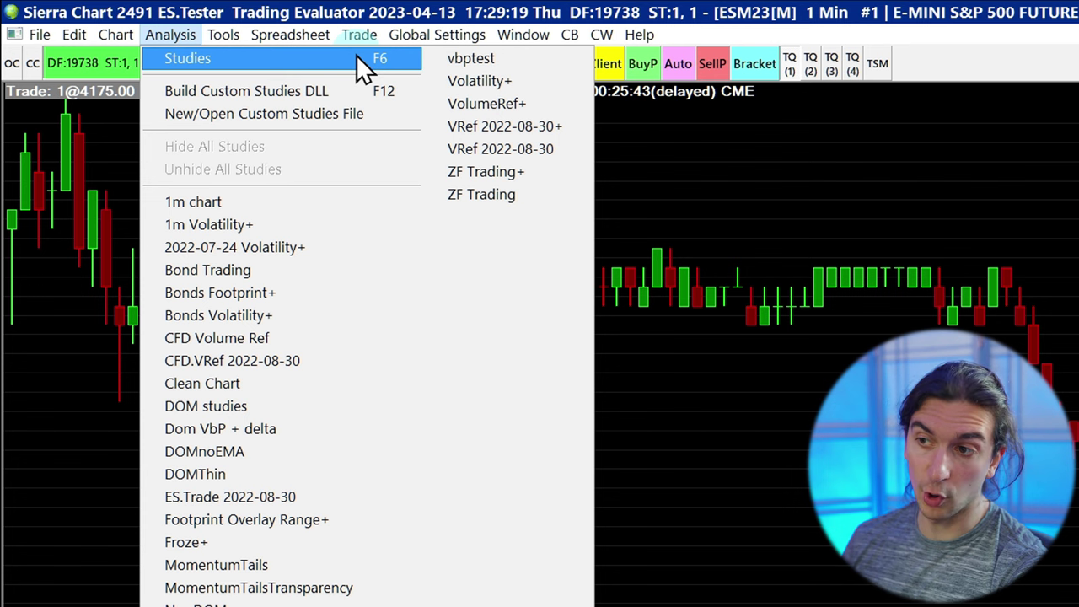
- Add the On Balance Open Interest - Short Term study to the ESM23 chart and apply it
{"action": "left_click", "coordinate": [168, 38]}
{"action": "left_click", "coordinate": [281, 62]}
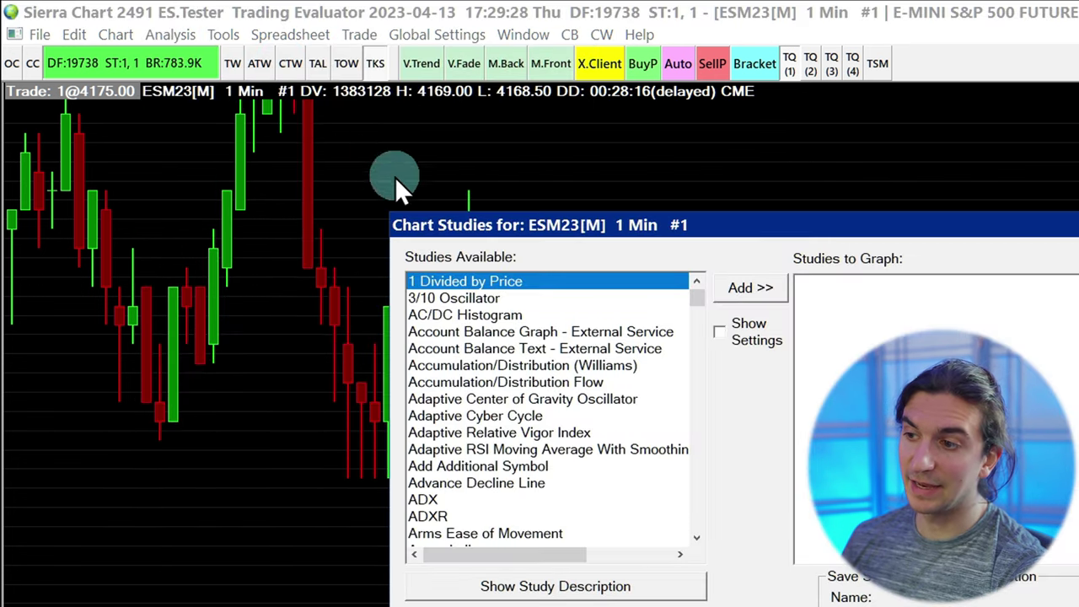
{"action": "left_click", "coordinate": [207, 161]}
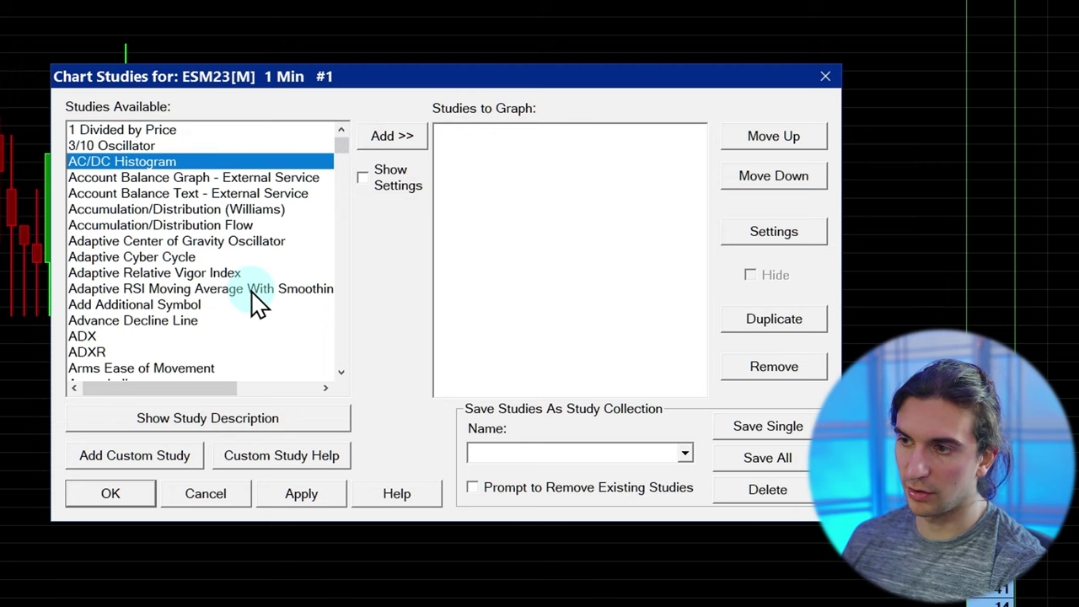
{"action": "scroll", "coordinate": [145, 203], "scroll_direction": "down", "scroll_amount": 7}
{"action": "scroll", "coordinate": [145, 202], "scroll_direction": "down", "scroll_amount": 20}
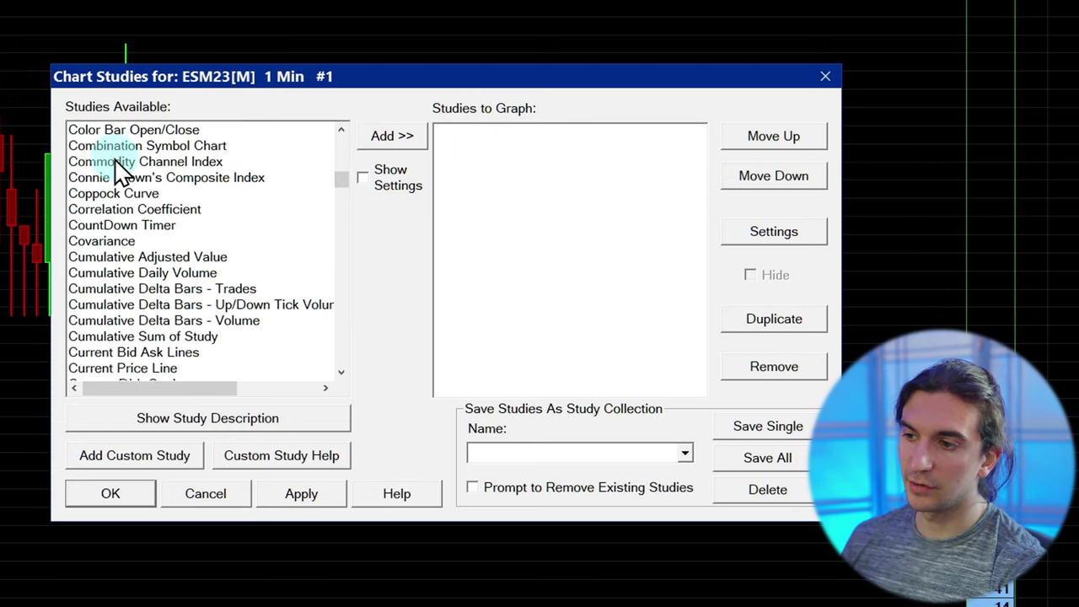
{"action": "scroll", "coordinate": [90, 179], "scroll_direction": "down", "scroll_amount": 15}
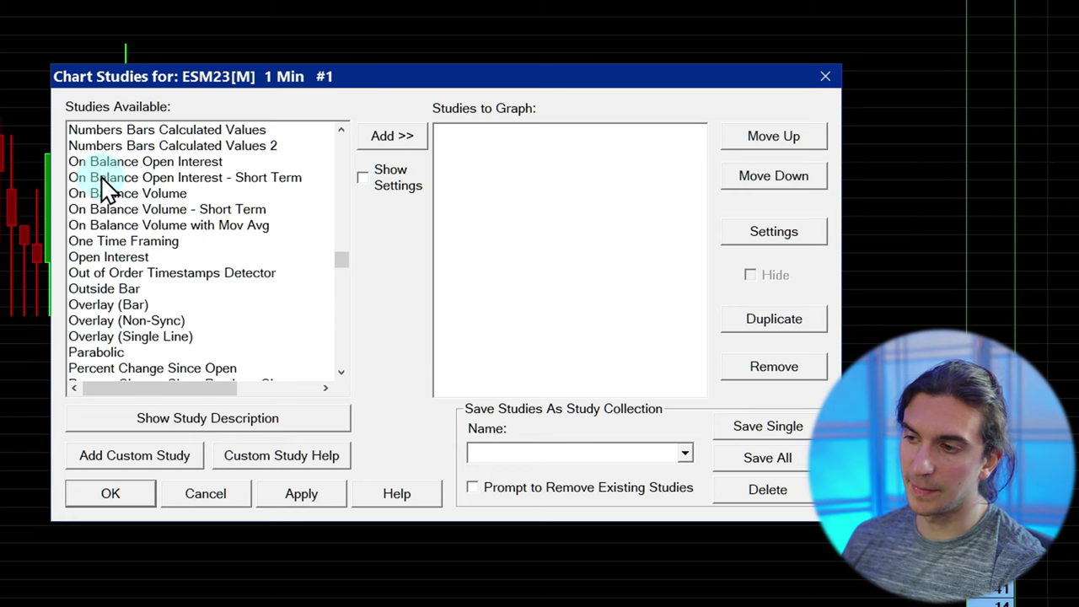
{"action": "left_click", "coordinate": [88, 178]}
{"action": "left_click", "coordinate": [381, 145]}
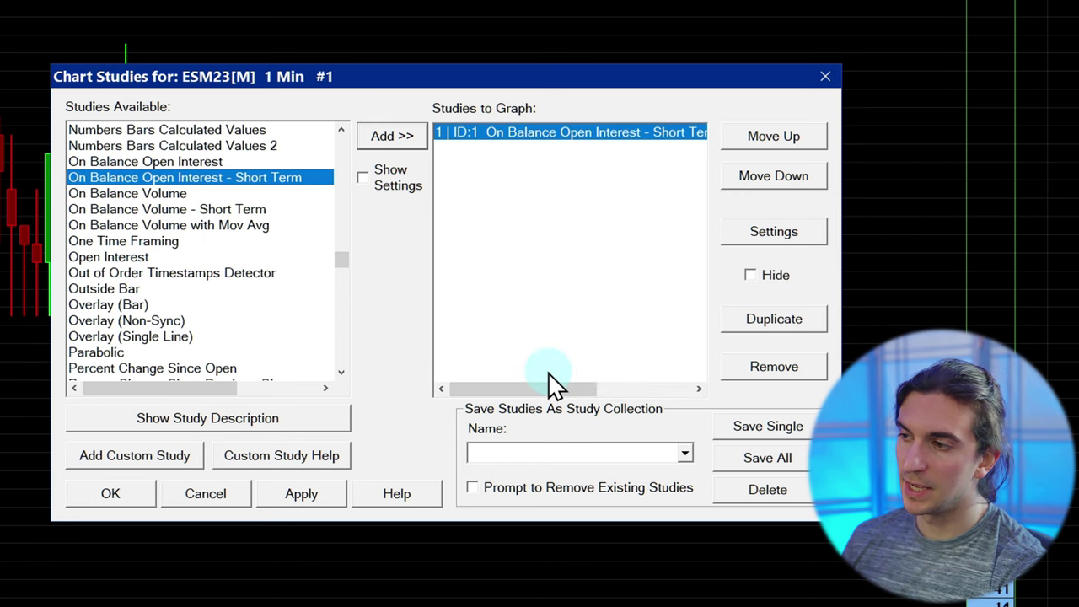
{"action": "left_click", "coordinate": [329, 497]}
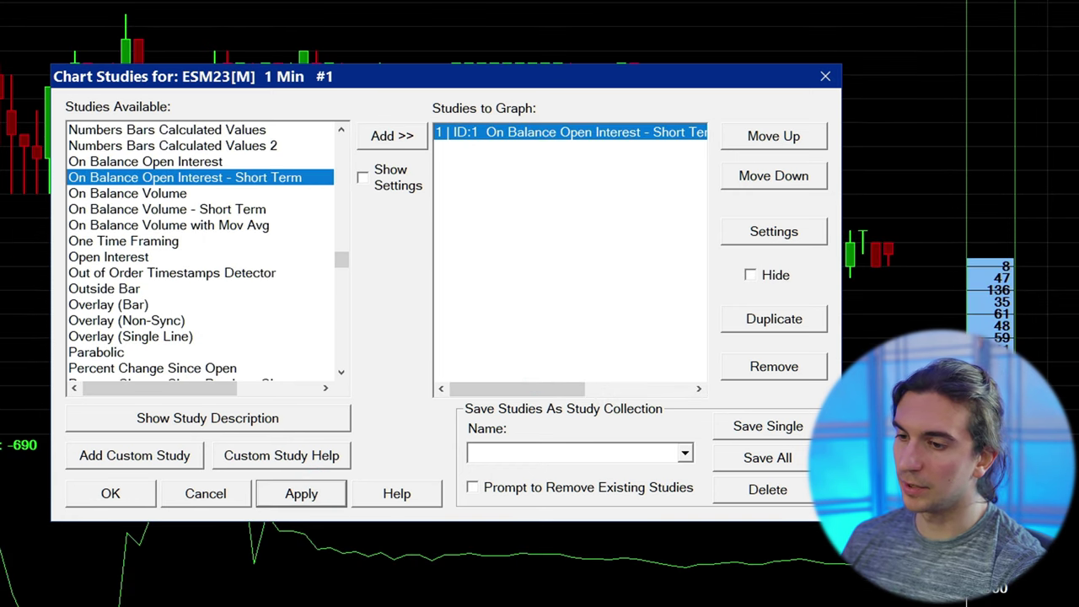
- Review the inputs and subgraph settings of the On Balance Open Interest - Short Term study, and close its settings unchanged
{"action": "double_click", "coordinate": [573, 142]}
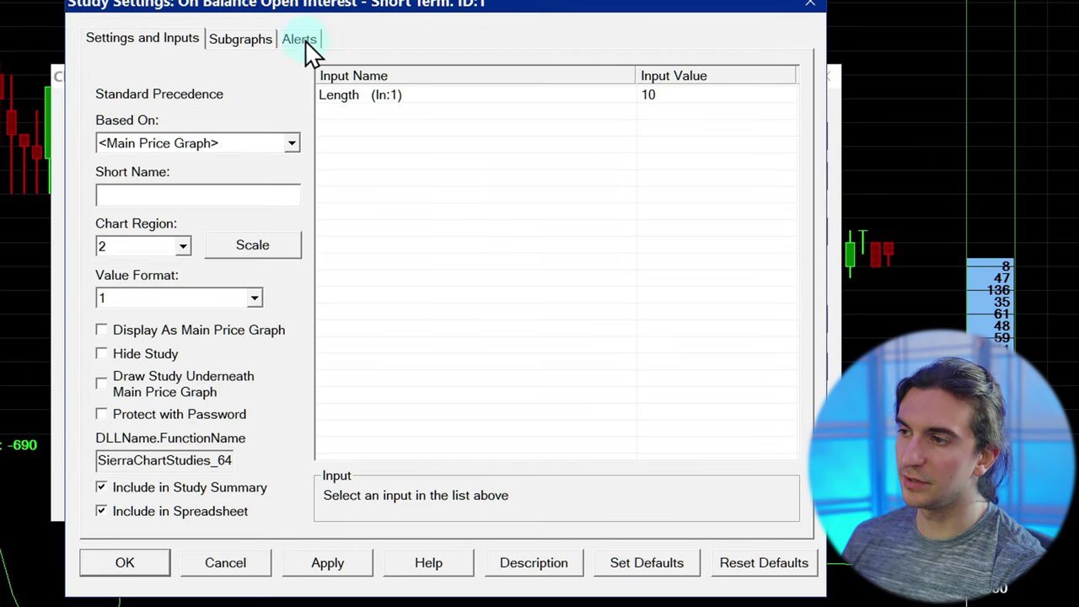
{"action": "left_click", "coordinate": [239, 40]}
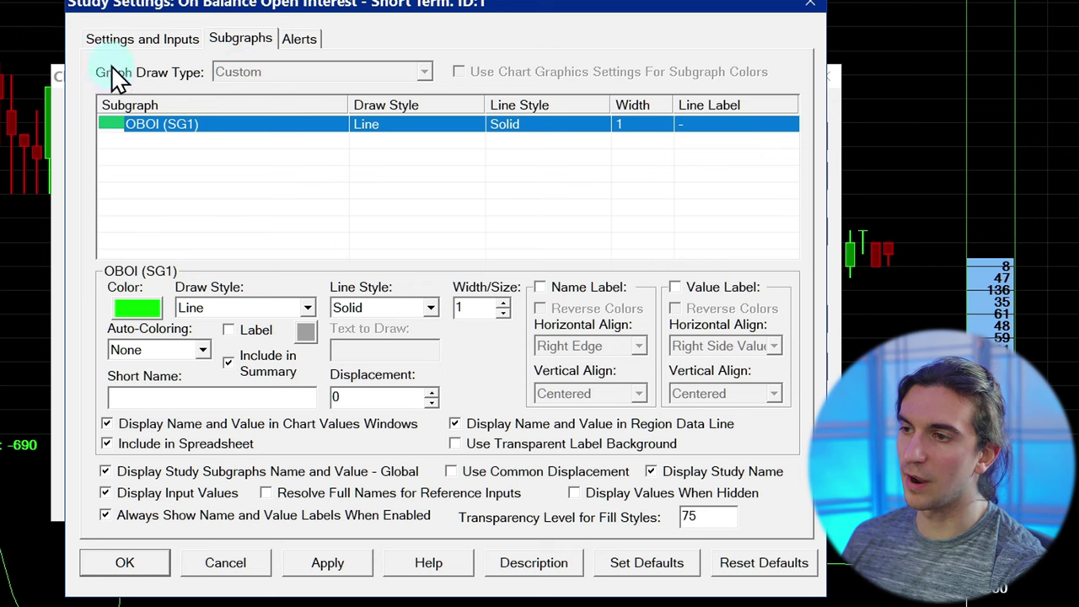
{"action": "left_click", "coordinate": [126, 38]}
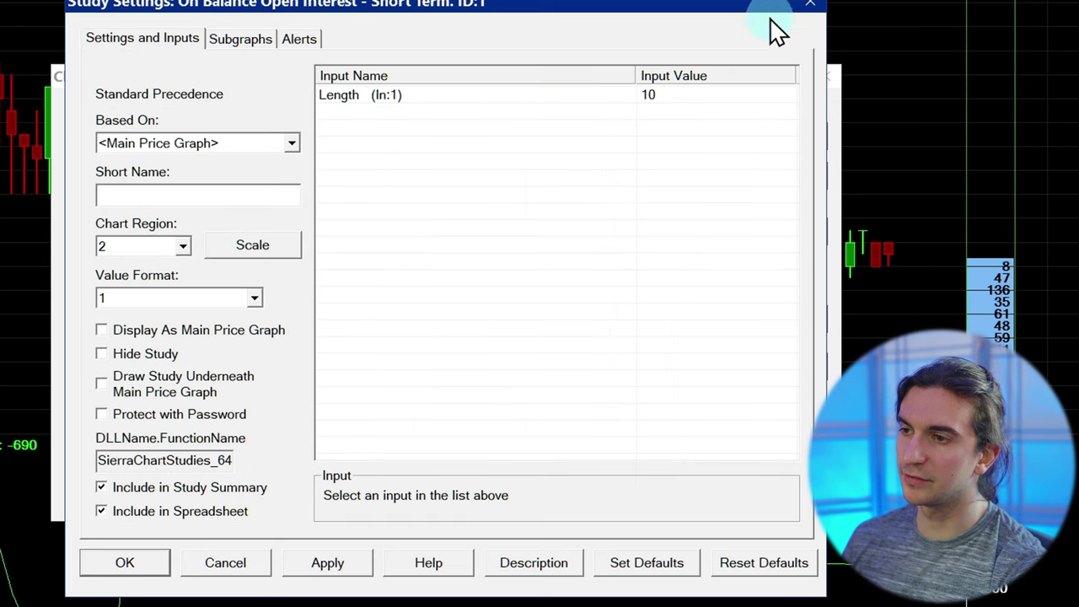
{"action": "left_click", "coordinate": [812, 7]}
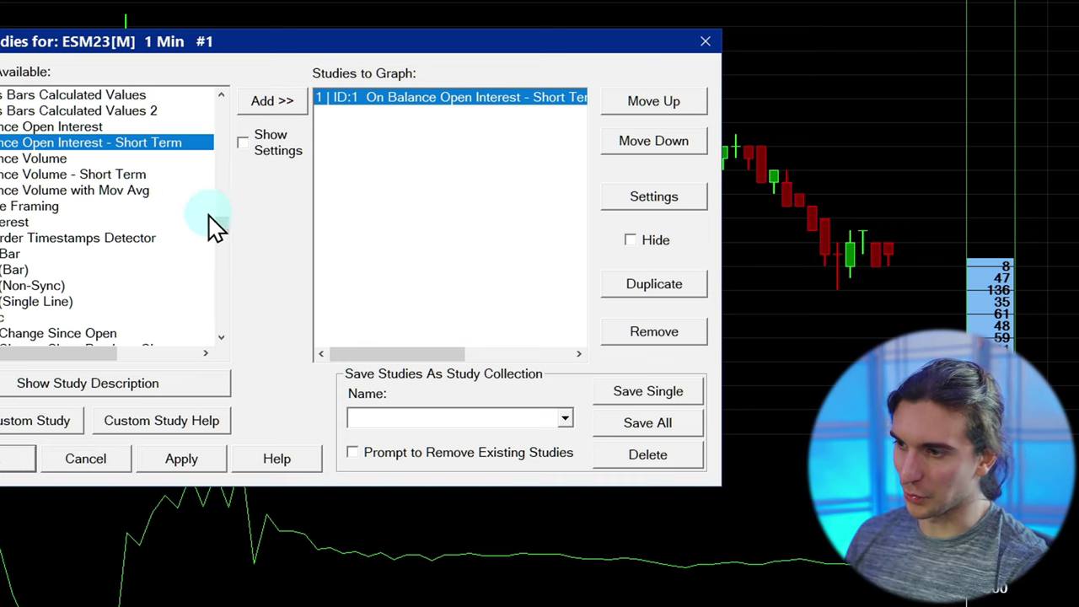
- Remove the On Balance Open Interest - Short Term study from the chart and confirm the Chart Studies window
{"action": "left_click_drag", "start_coordinate": [222, 225], "coordinate": [216, 321]}
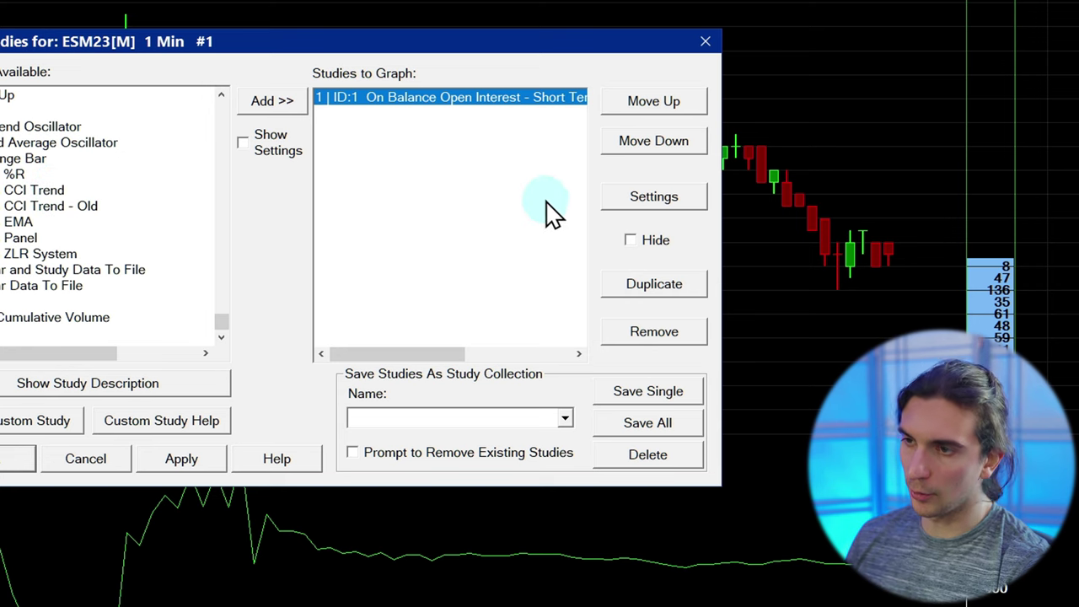
{"action": "left_click", "coordinate": [656, 333]}
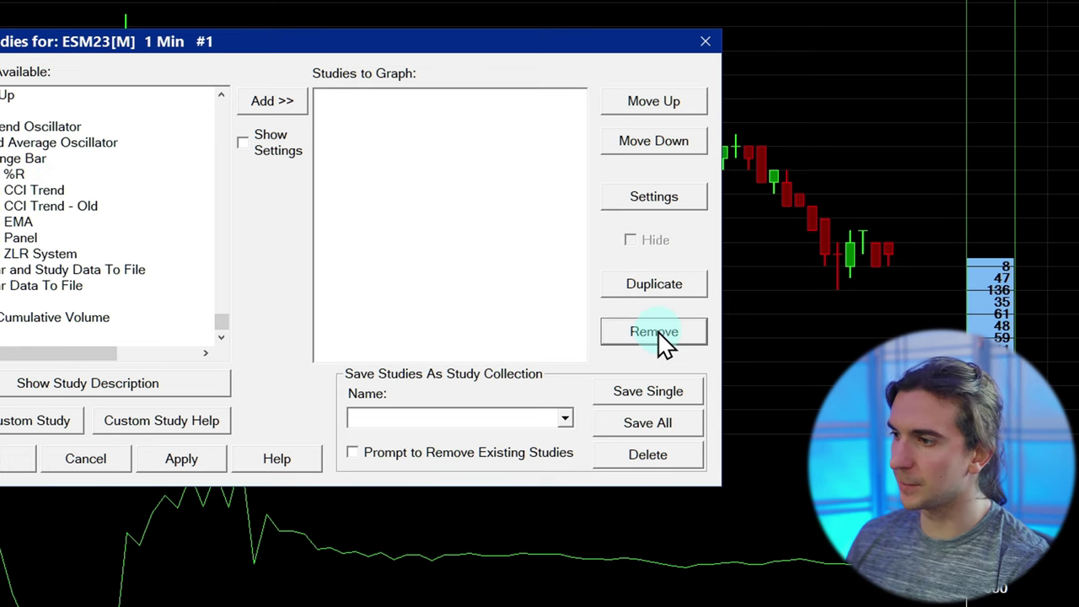
{"action": "left_click", "coordinate": [199, 465]}
{"action": "left_click", "coordinate": [38, 464]}
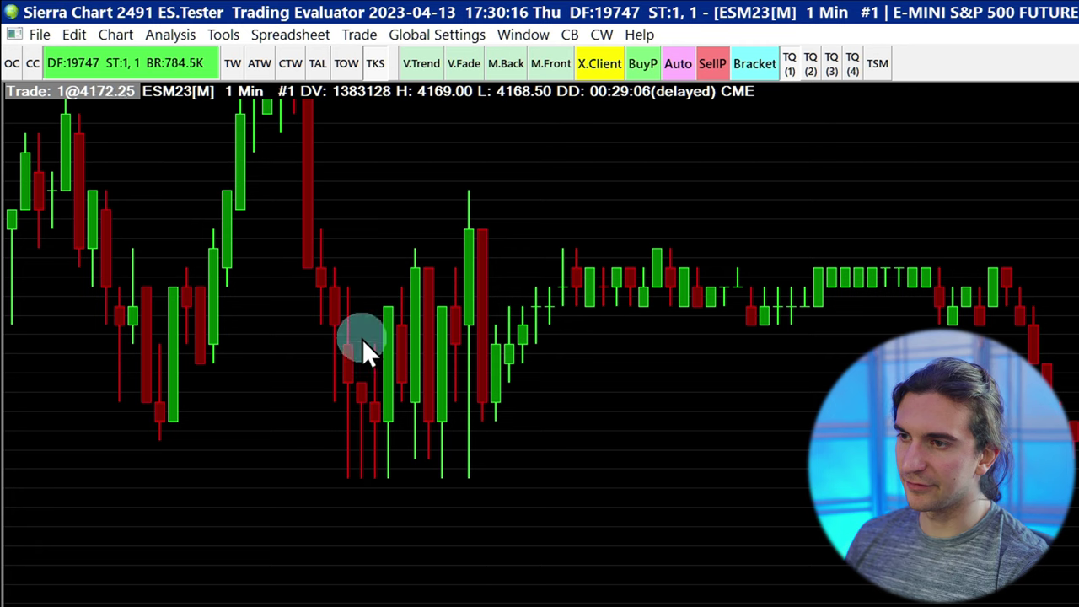
- Try the Chart Values/Crosshair tool on the chart, and shift the chart slightly with the Hand tool
{"action": "left_click", "coordinate": [228, 34]}
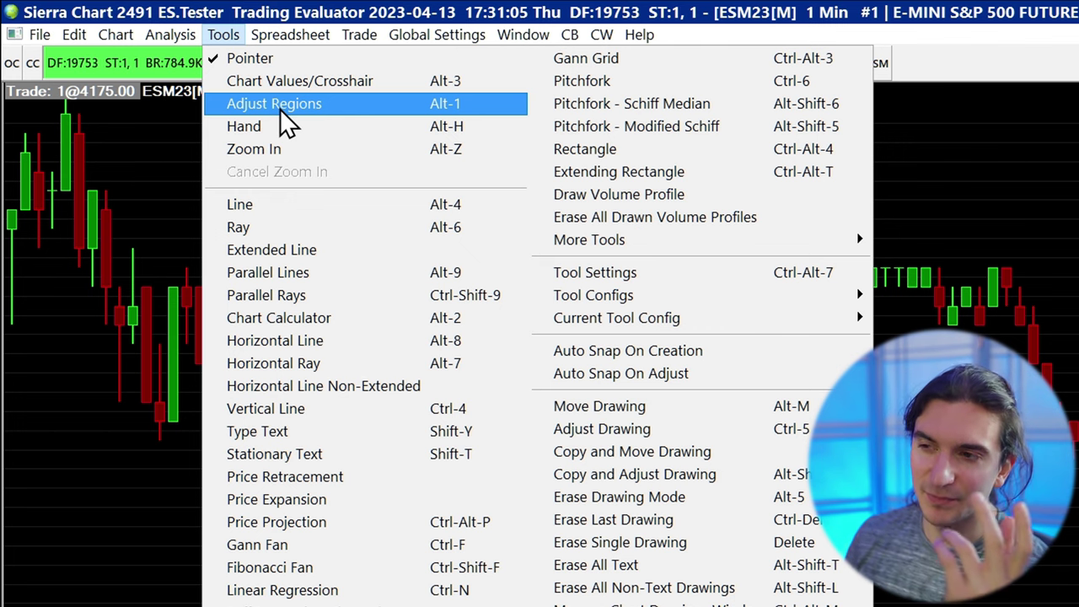
{"action": "left_click", "coordinate": [316, 78]}
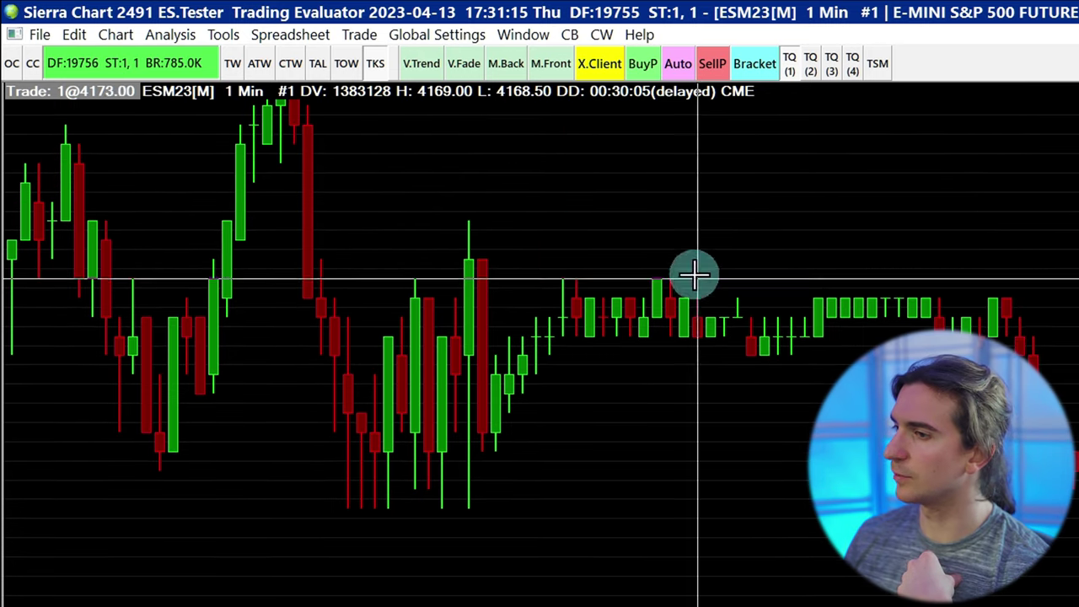
{"action": "left_click", "coordinate": [223, 35]}
{"action": "left_click", "coordinate": [308, 138]}
{"action": "left_click_drag", "start_coordinate": [753, 449], "coordinate": [797, 430]}
- Switch to the Adjust Regions tool
{"action": "left_click", "coordinate": [222, 32]}
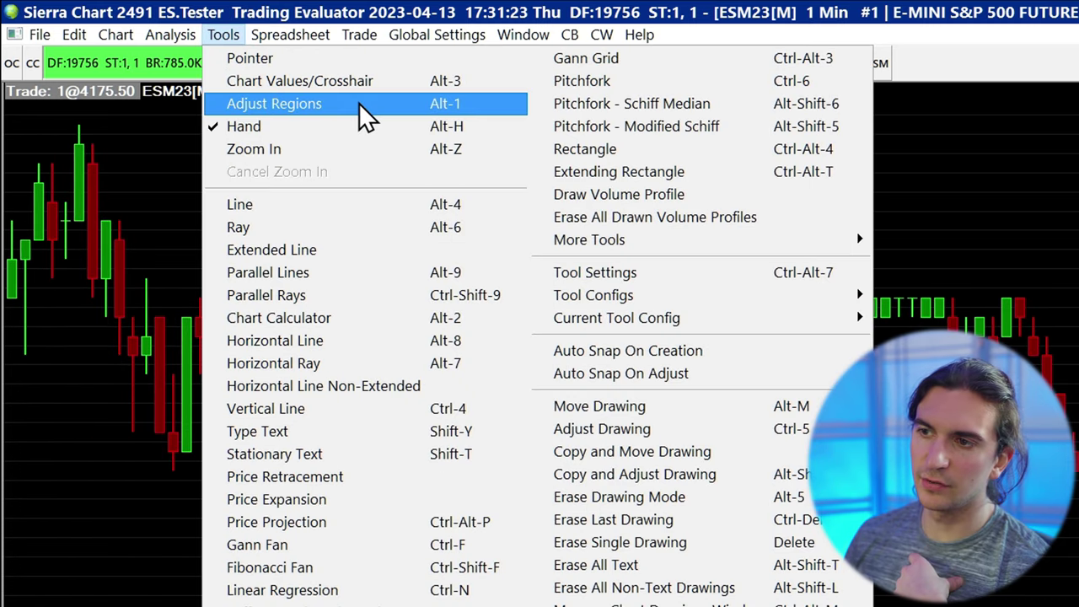
{"action": "left_click", "coordinate": [286, 103]}
- Draw a volume profile over a range of price bars and shift it to another section of the chart
{"action": "left_click", "coordinate": [223, 35]}
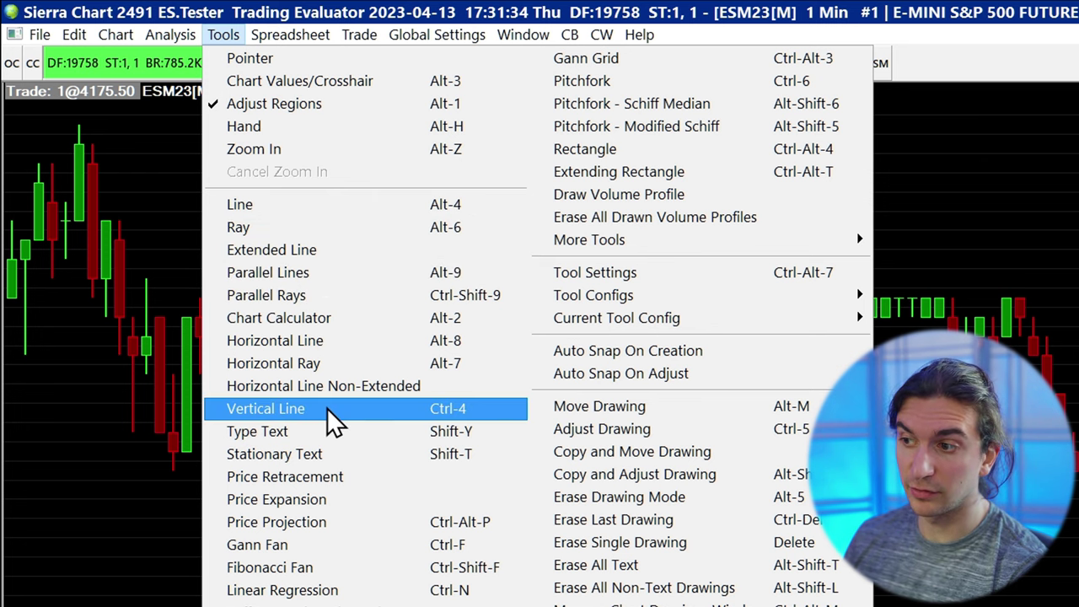
{"action": "left_click", "coordinate": [625, 196]}
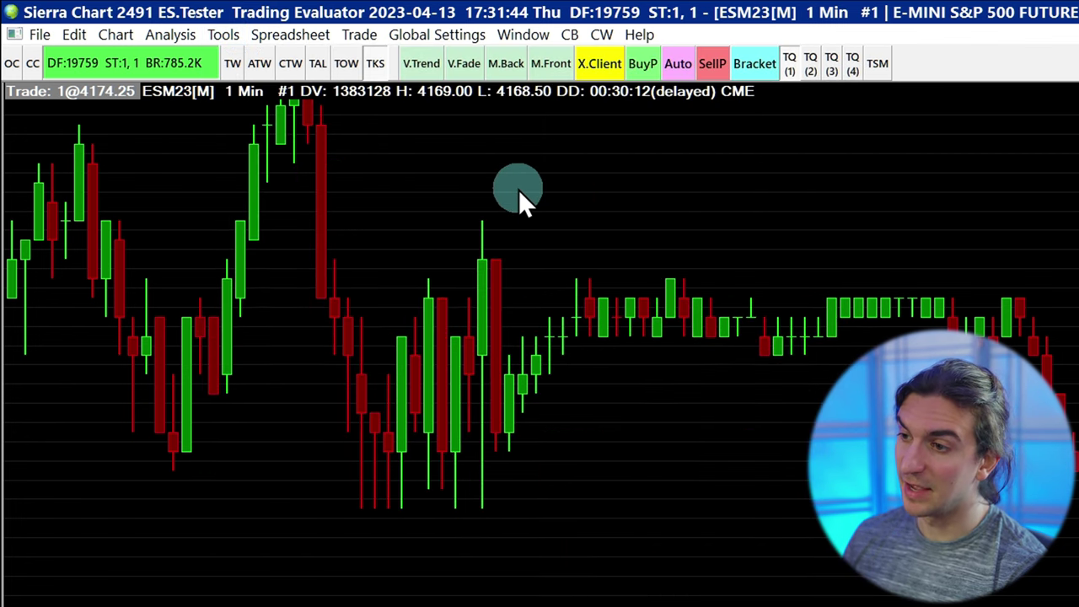
{"action": "mouse_move", "coordinate": [482, 204]}
{"action": "left_mouse_down"}
{"action": "mouse_move", "coordinate": [507, 226]}
{"action": "mouse_move", "coordinate": [628, 236]}
{"action": "mouse_move", "coordinate": [829, 297]}
{"action": "mouse_move", "coordinate": [1027, 300]}
{"action": "left_mouse_up"}
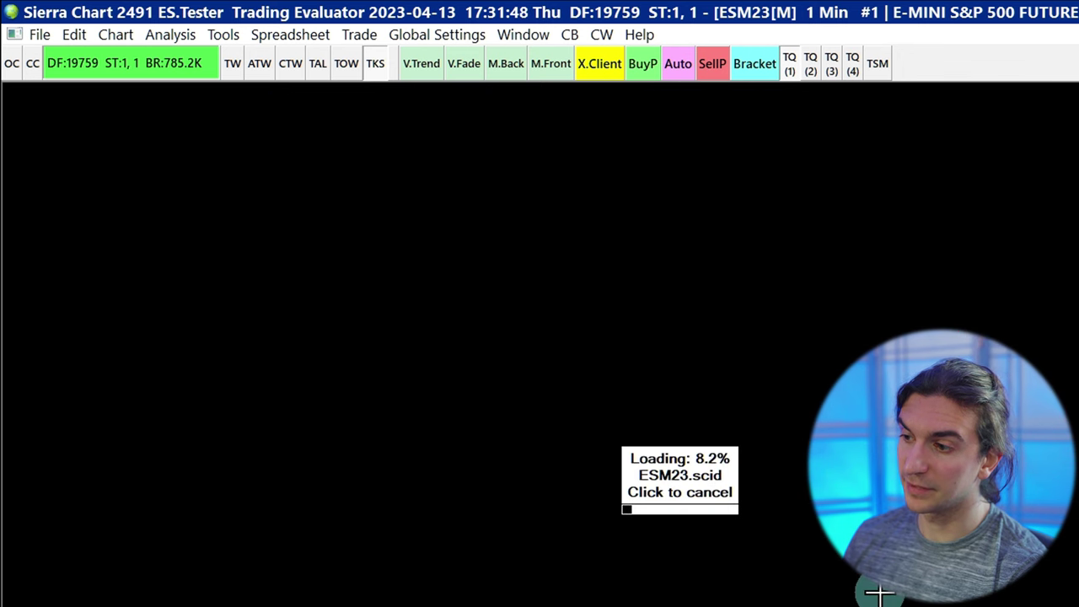
{"action": "left_click_drag", "start_coordinate": [534, 398], "coordinate": [206, 156]}
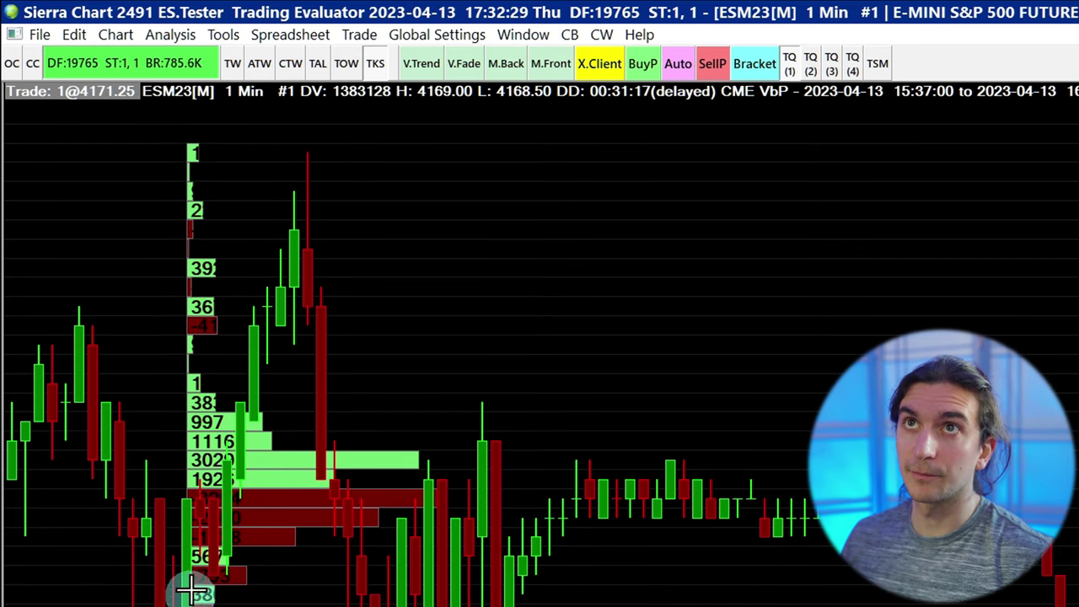
{"action": "left_click_drag", "start_coordinate": [207, 156], "coordinate": [765, 536]}
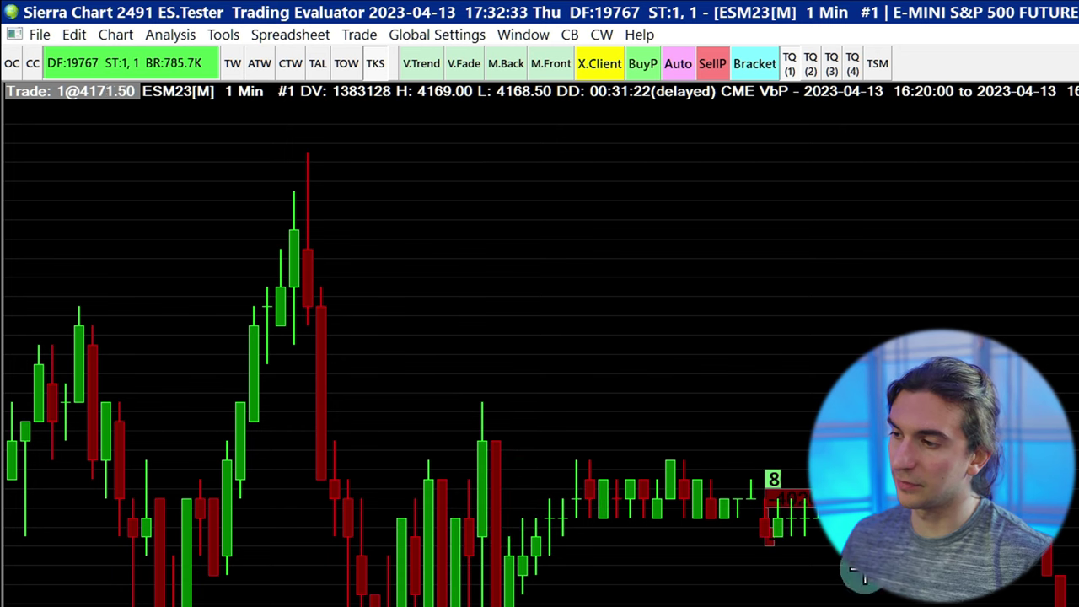
{"action": "left_click", "coordinate": [765, 544]}
{"action": "left_click", "coordinate": [224, 35]}
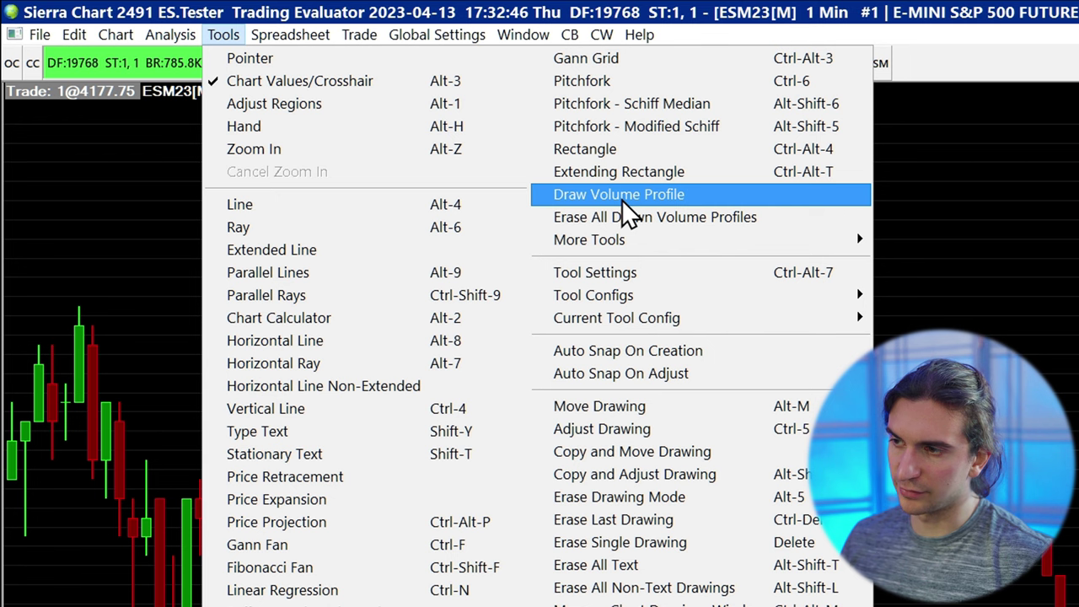
{"action": "left_click", "coordinate": [621, 201]}
{"action": "left_click", "coordinate": [224, 35]}
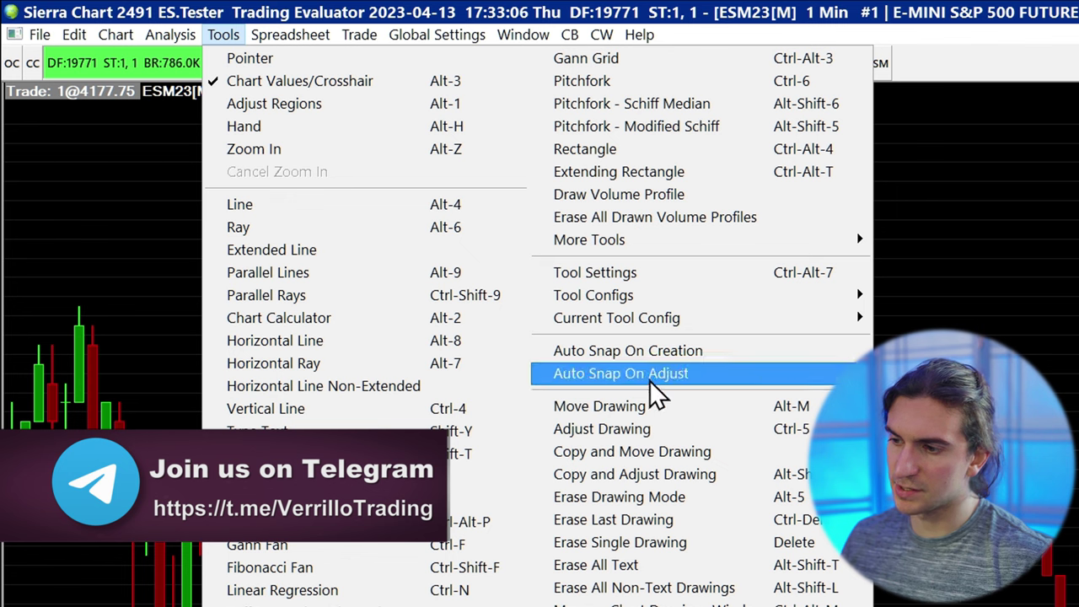
{"action": "mouse_move", "coordinate": [290, 34]}
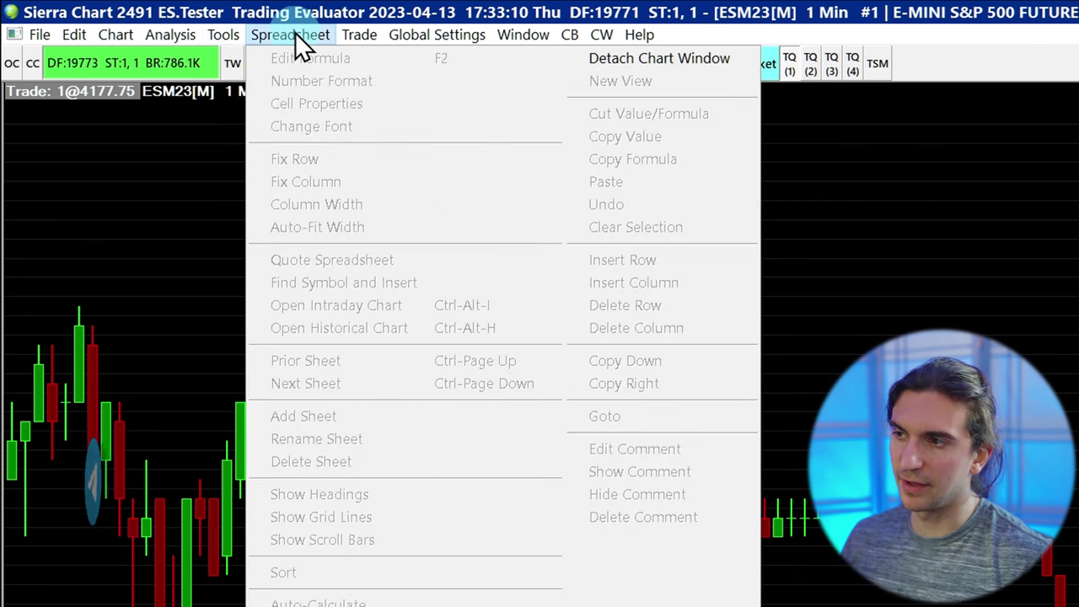
- Open the trade window for the chart, review its Main, Targets and Set pages, and close it
{"action": "mouse_move", "coordinate": [361, 34]}
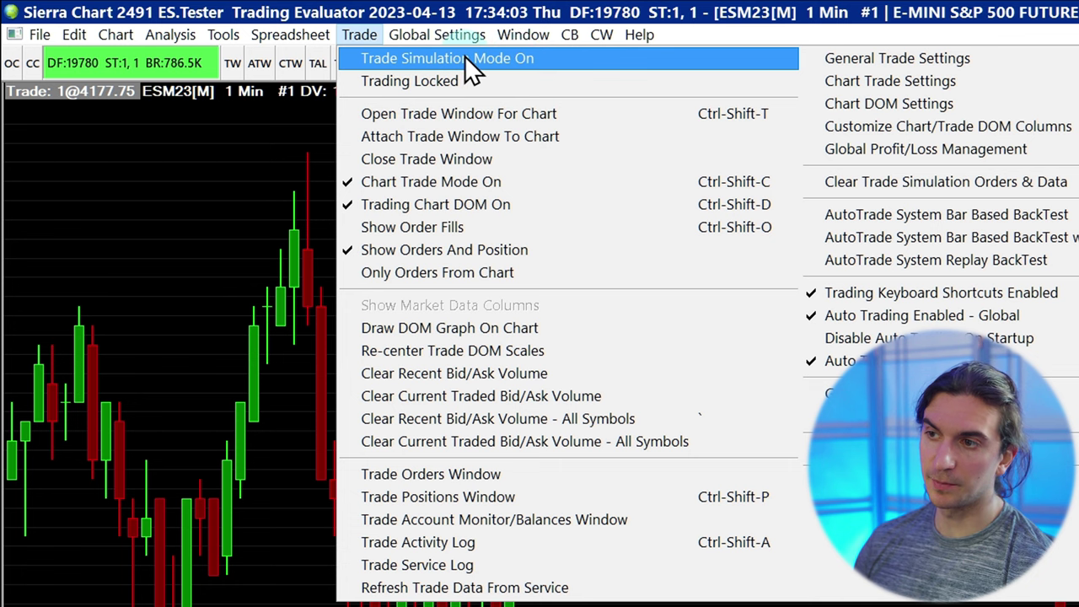
{"action": "left_click", "coordinate": [445, 113]}
{"action": "left_click_drag", "start_coordinate": [84, 91], "coordinate": [524, 184]}
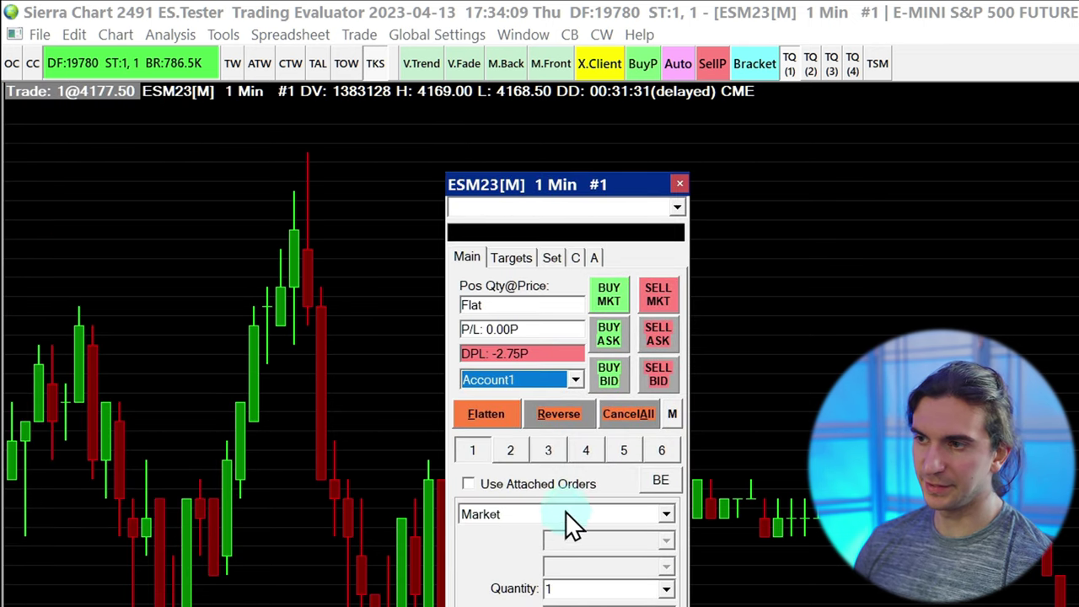
{"action": "left_click", "coordinate": [509, 257]}
{"action": "left_click", "coordinate": [553, 258]}
{"action": "left_click", "coordinate": [469, 258]}
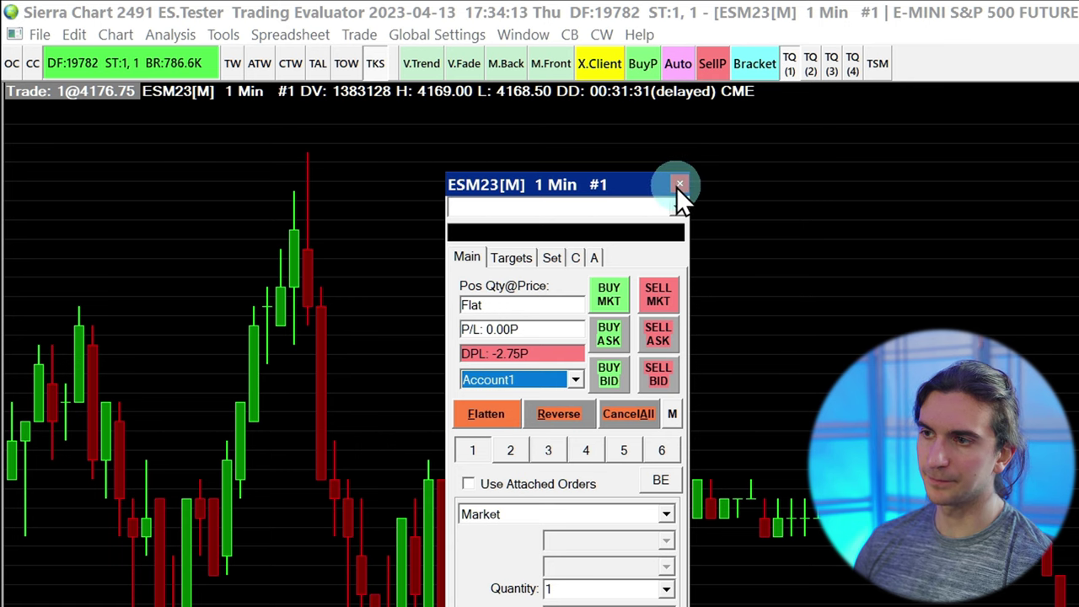
{"action": "left_click", "coordinate": [680, 184]}
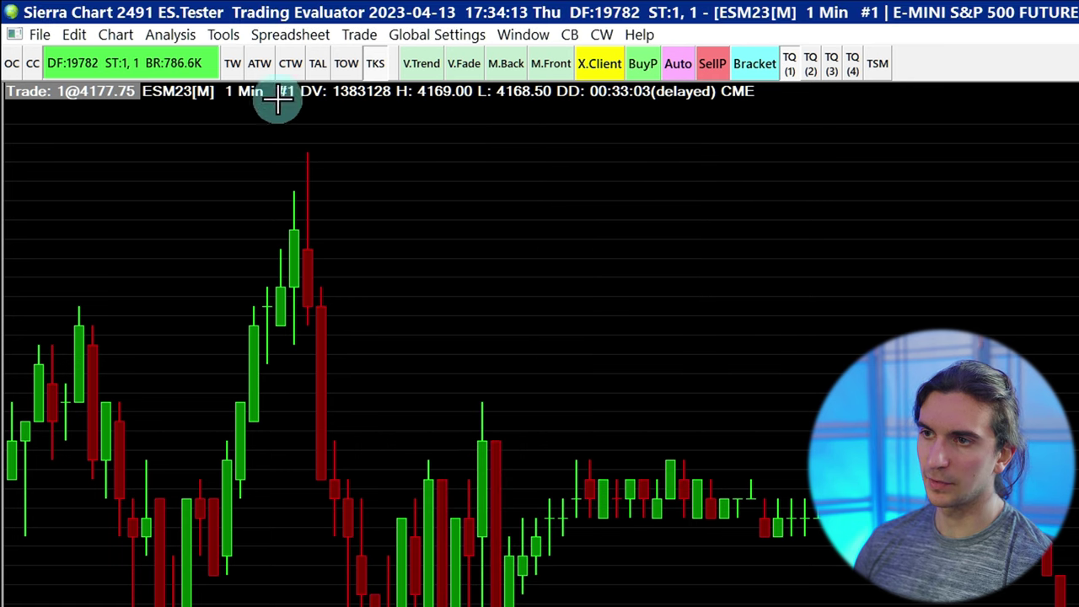
- Open the Chart Trade Settings and show the Working Orders display options
{"action": "left_click", "coordinate": [368, 32]}
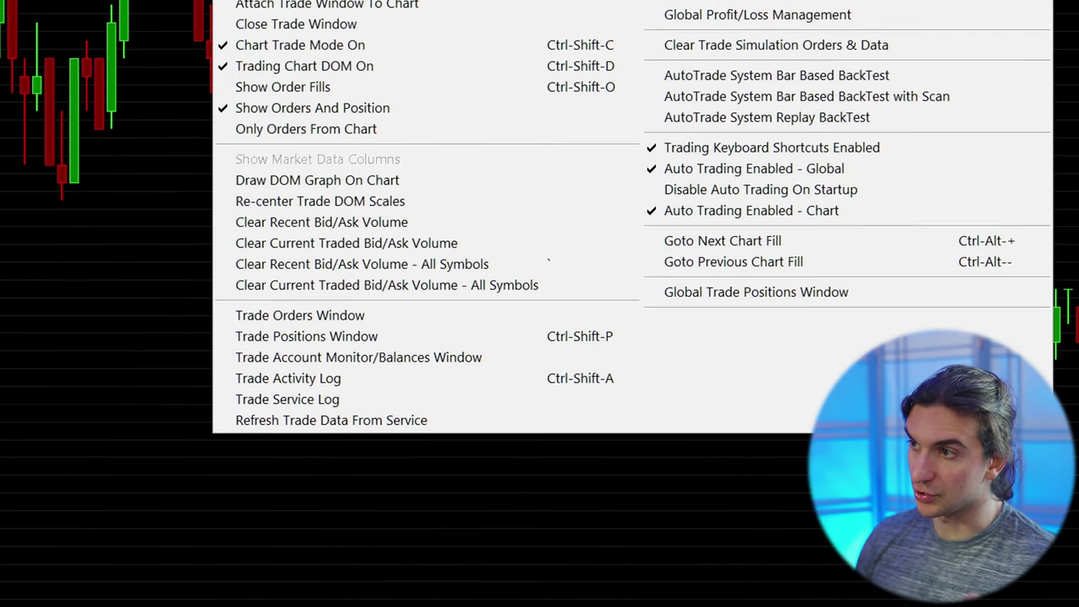
{"action": "key", "text": "Return"}
{"action": "left_click_drag", "start_coordinate": [238, 173], "coordinate": [363, 84]}
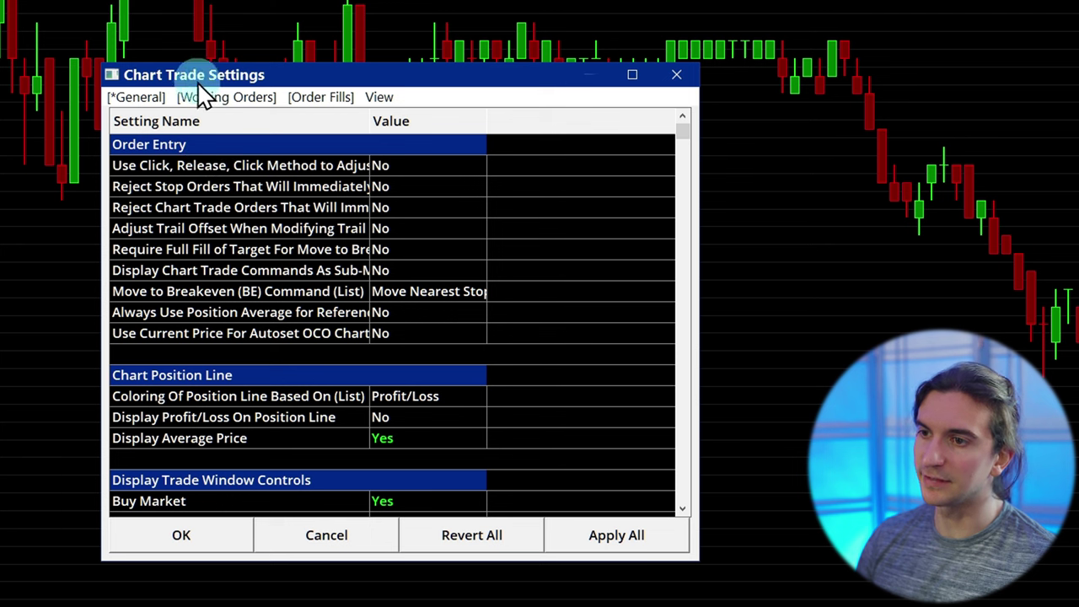
{"action": "left_click", "coordinate": [203, 105]}
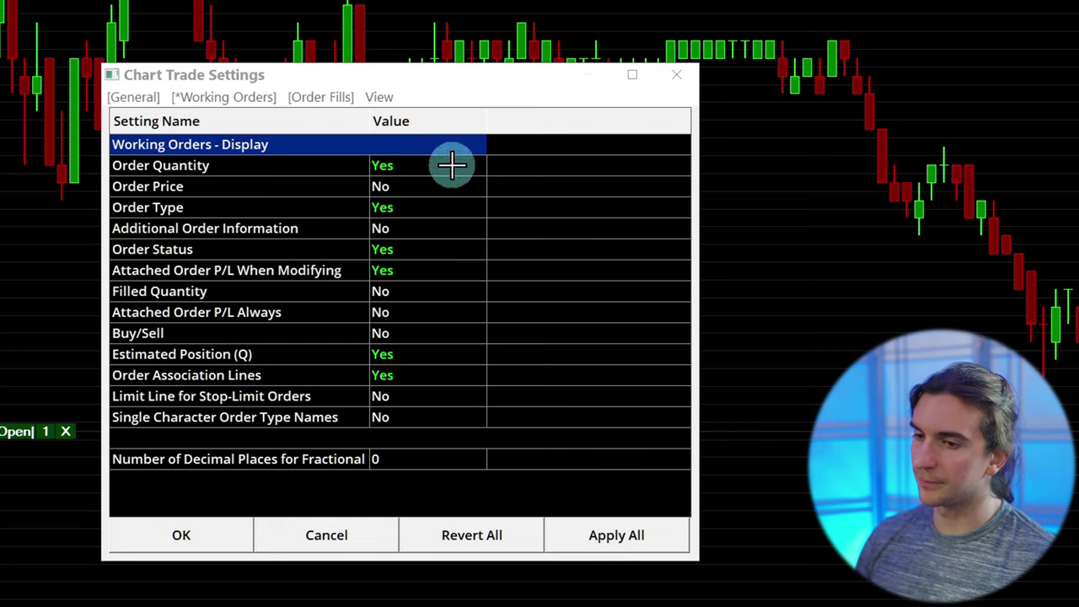
- Move the Chart Trade Settings window aside and shift the working limit order's line up and down on the chart beside the Working Orders options
{"action": "left_click_drag", "start_coordinate": [374, 78], "coordinate": [599, 0]}
{"action": "left_click_drag", "start_coordinate": [7, 437], "coordinate": [0, 547]}
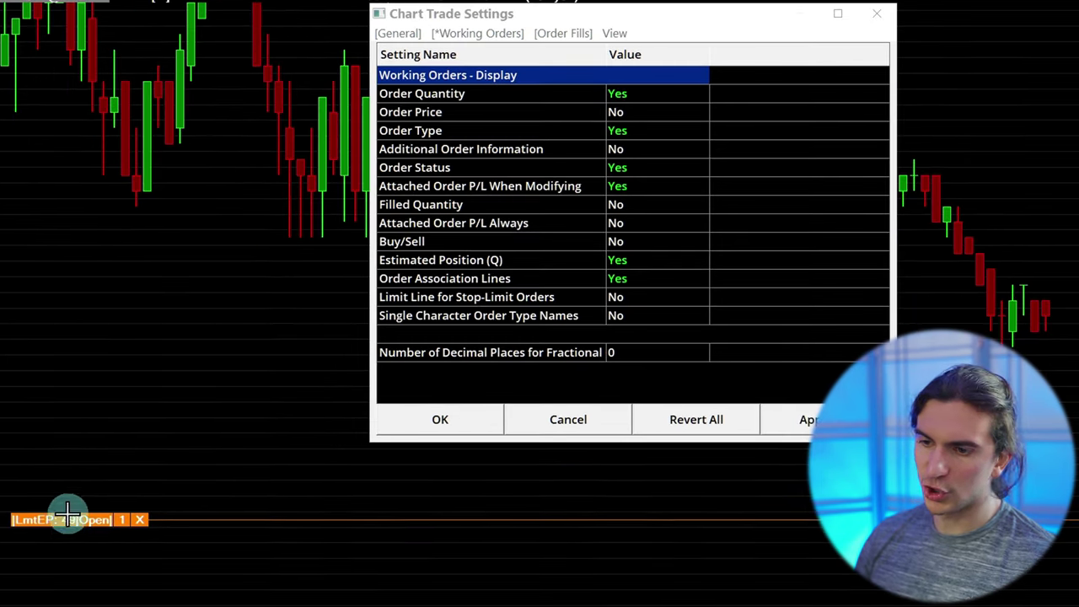
{"action": "left_click_drag", "start_coordinate": [67, 515], "coordinate": [68, 504]}
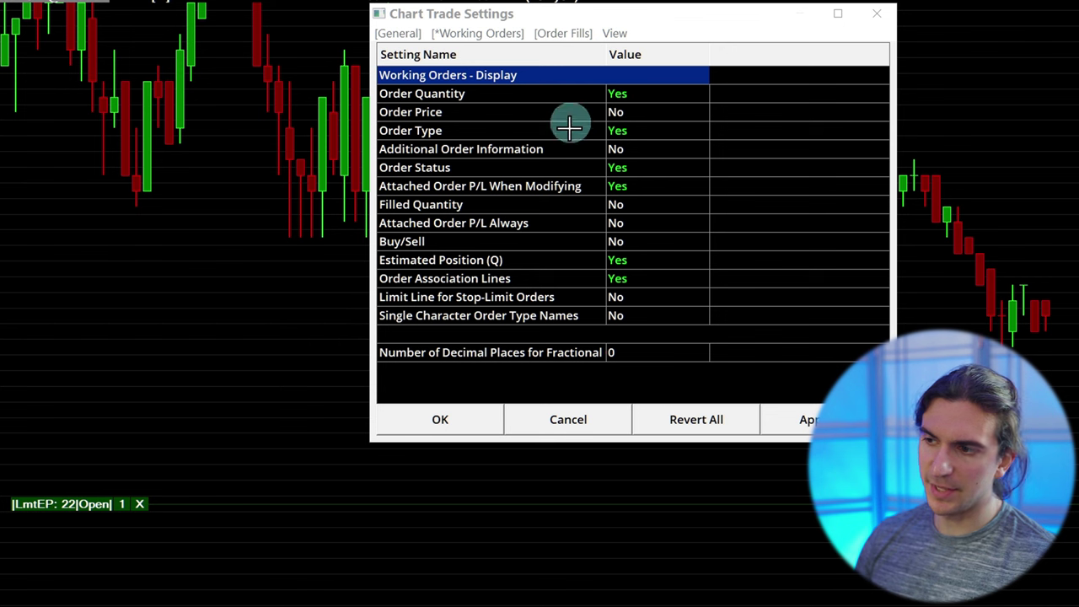
{"action": "left_click", "coordinate": [486, 41]}
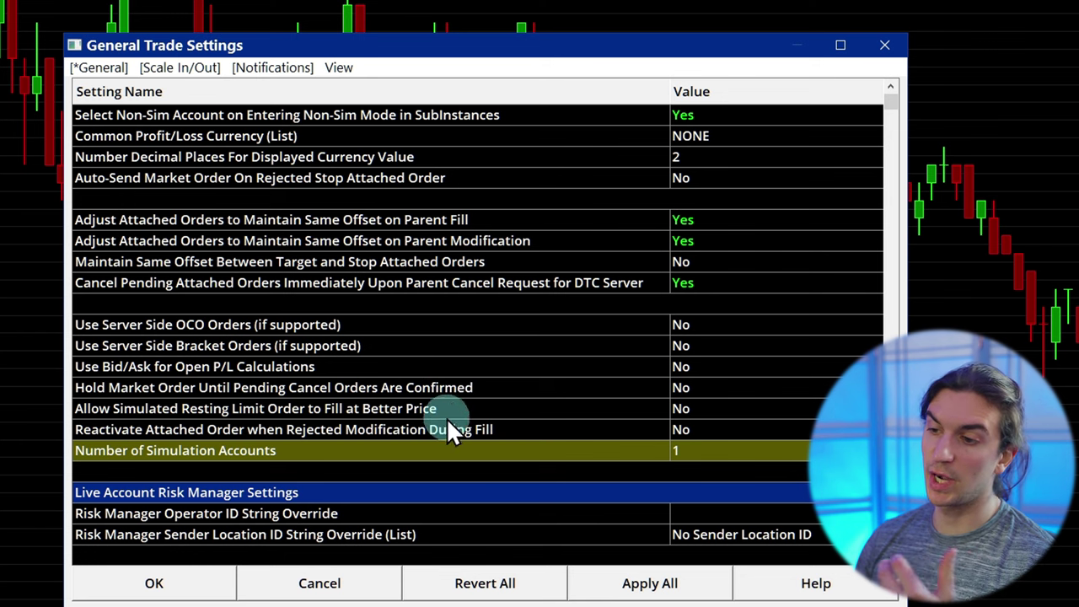
- Examine the Use Server Side OCO Orders and Use Server Side Bracket Orders options in the General Trade Settings
{"action": "left_click", "coordinate": [410, 348]}
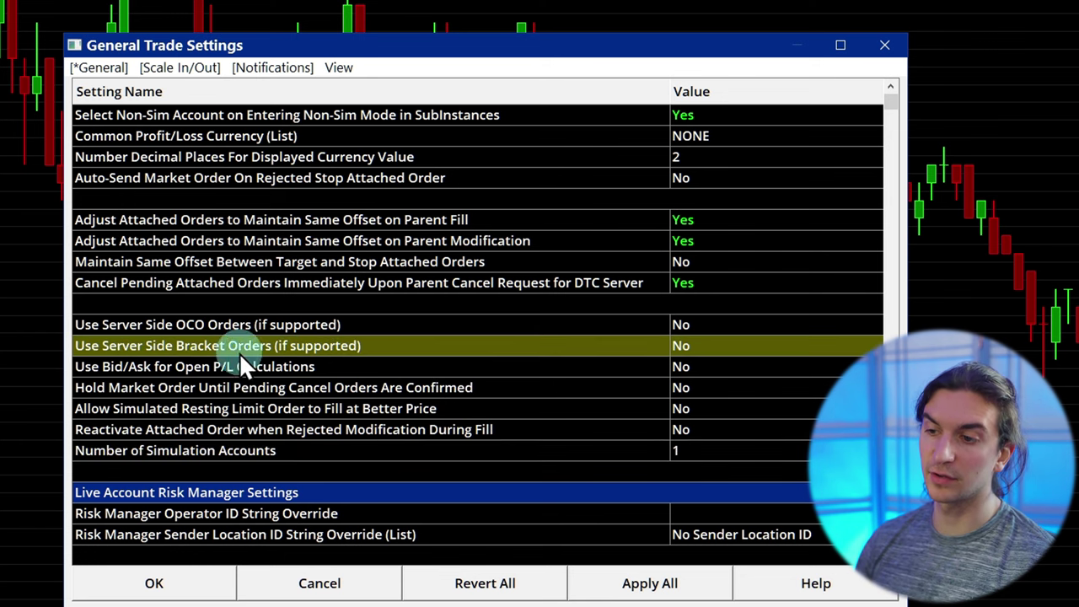
{"action": "left_click", "coordinate": [118, 329]}
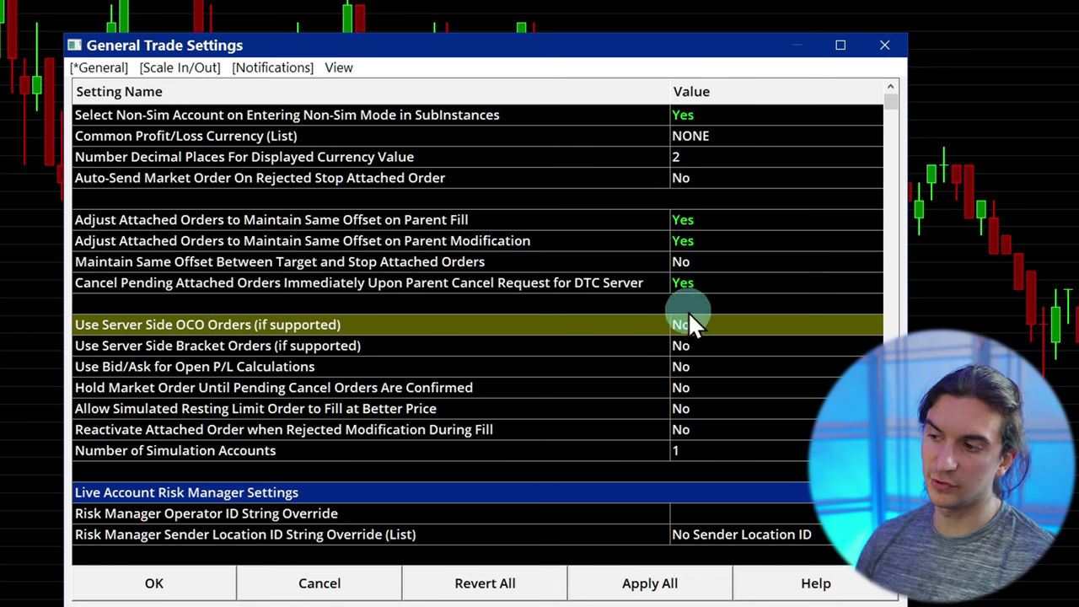
{"action": "left_click", "coordinate": [225, 344]}
{"action": "left_click", "coordinate": [241, 327]}
{"action": "left_click", "coordinate": [254, 343]}
{"action": "left_click", "coordinate": [256, 330]}
{"action": "left_click", "coordinate": [664, 346]}
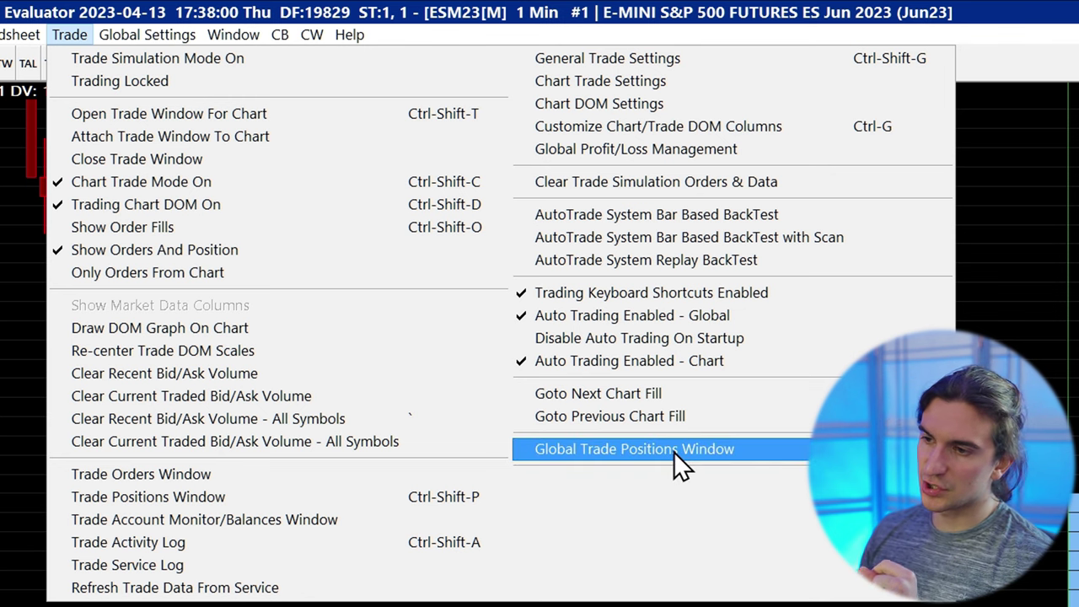
{"action": "left_click", "coordinate": [342, 497]}
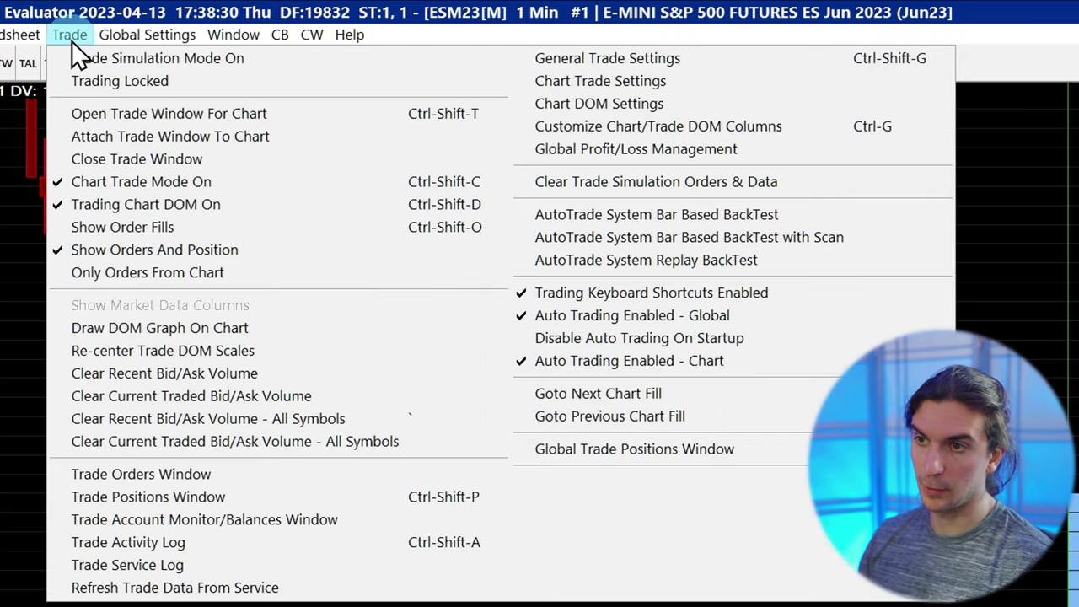
- Open the global General Settings and look through the Settings Windows, Charts and General groups
{"action": "mouse_move", "coordinate": [141, 36]}
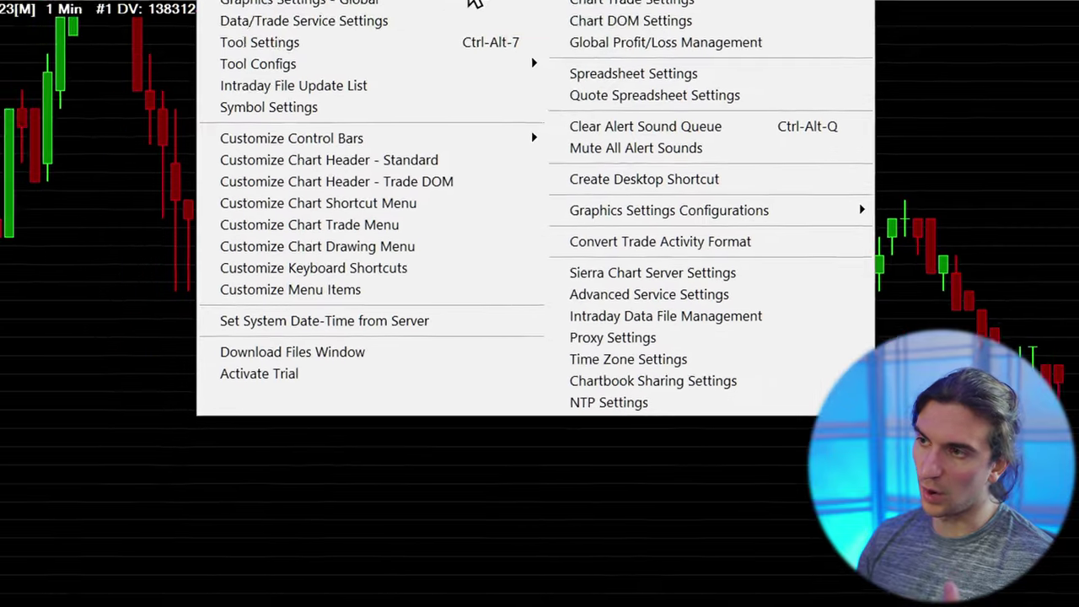
{"action": "left_click", "coordinate": [380, 63]}
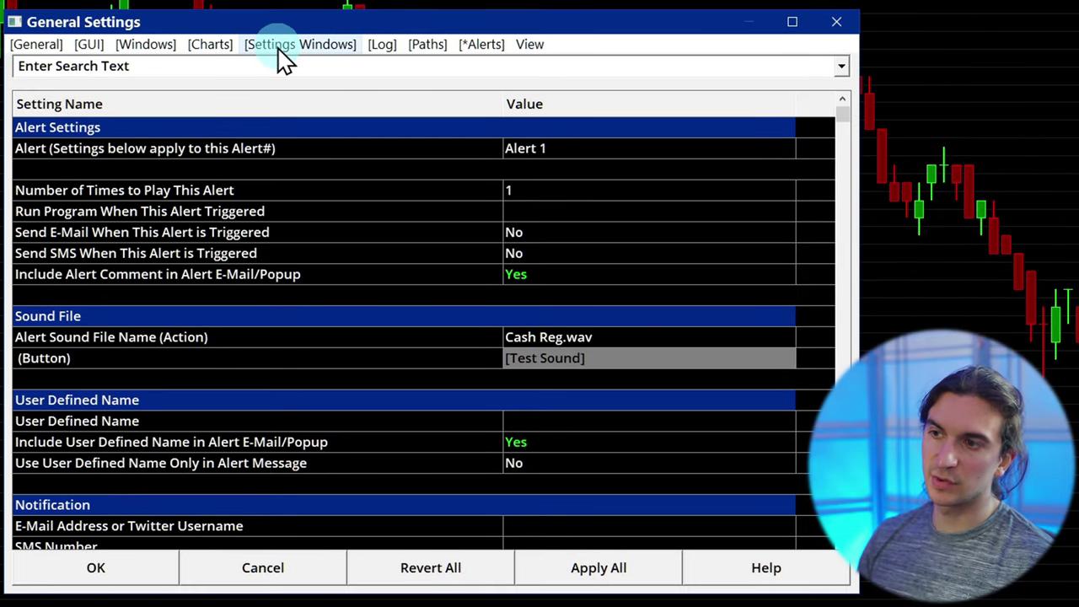
{"action": "left_click", "coordinate": [278, 48]}
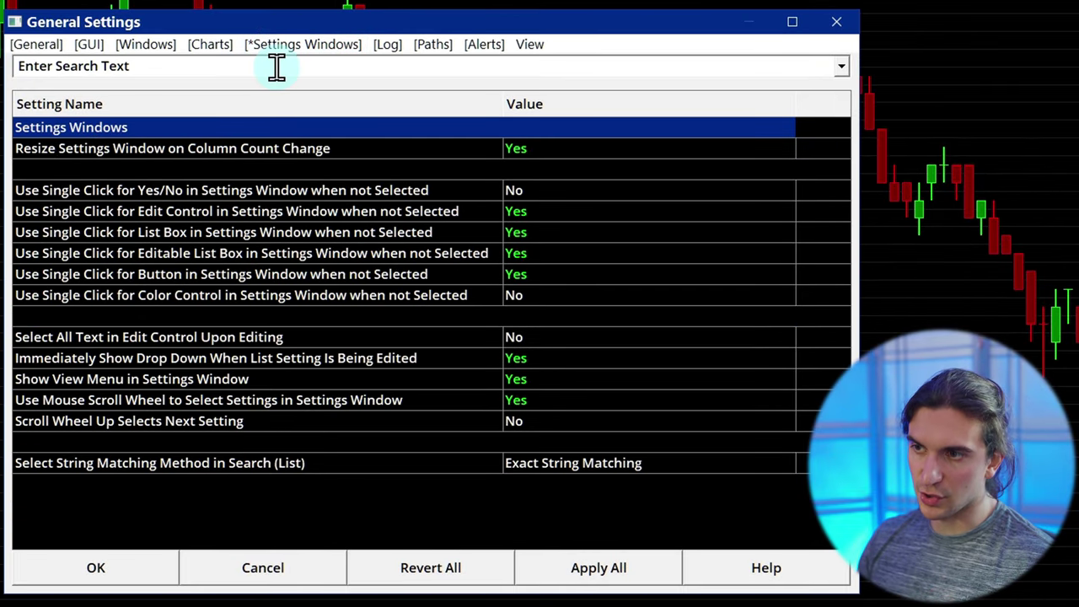
{"action": "left_click", "coordinate": [224, 51]}
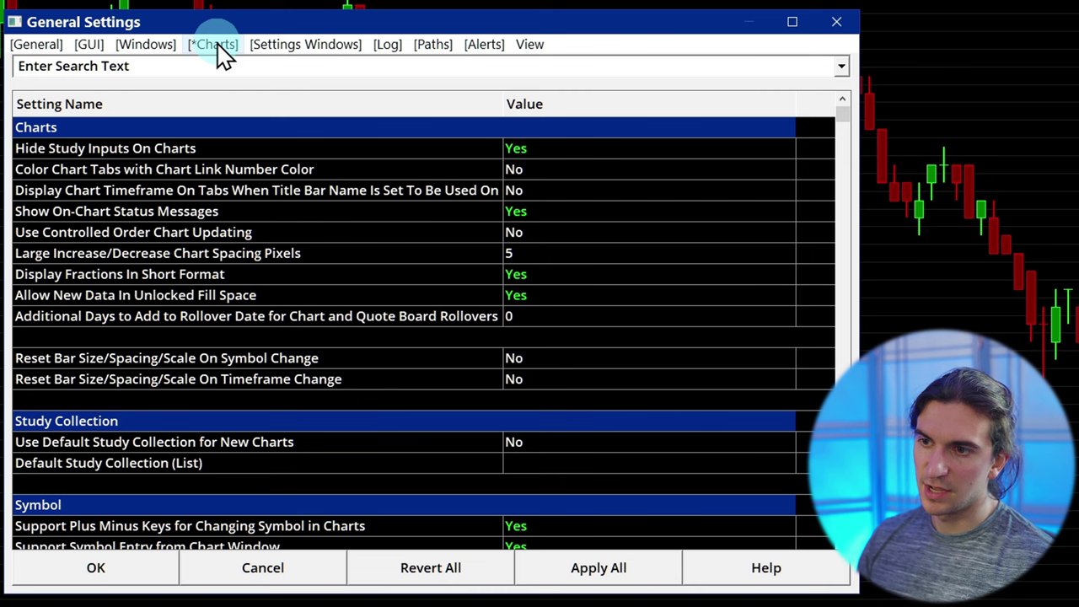
{"action": "left_click", "coordinate": [312, 49]}
{"action": "left_click", "coordinate": [37, 47]}
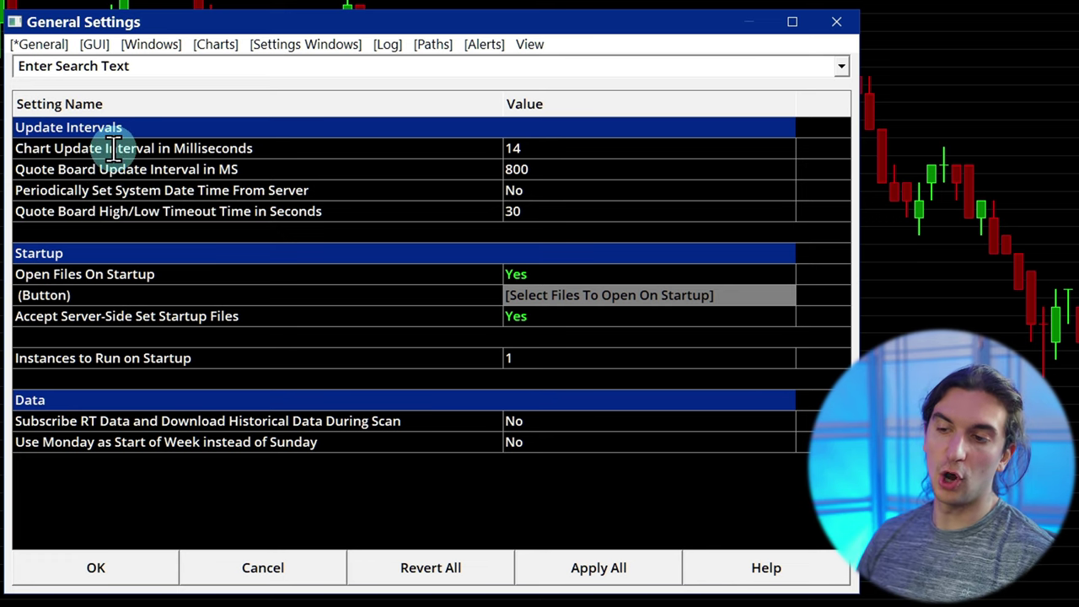
- Examine the chart and quote board update intervals, and open the Chart Update Interval in Milliseconds value for editing
{"action": "left_click", "coordinate": [199, 149]}
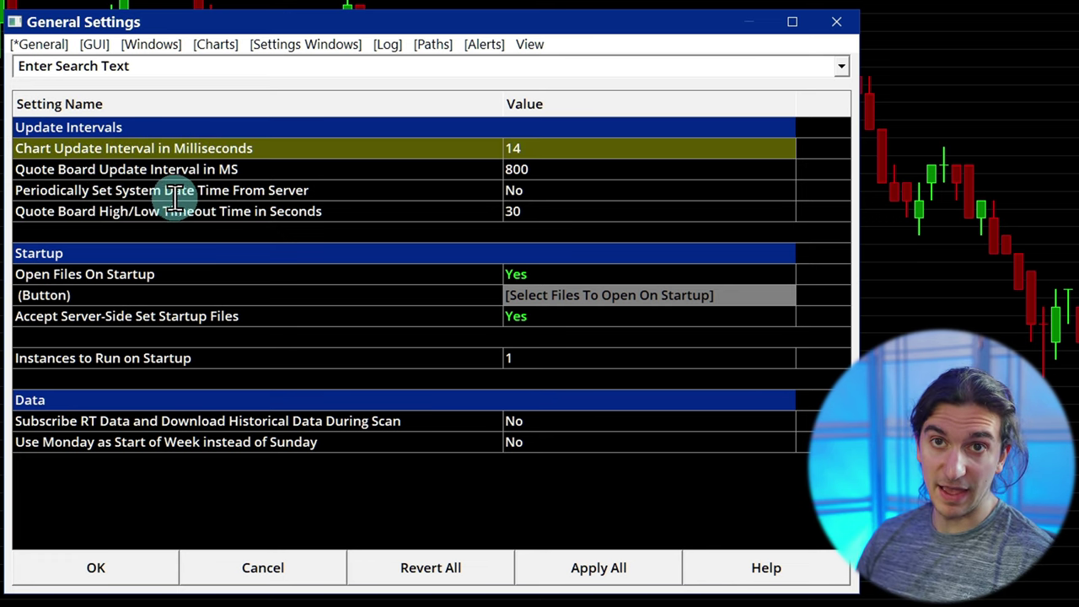
{"action": "left_click", "coordinate": [201, 170]}
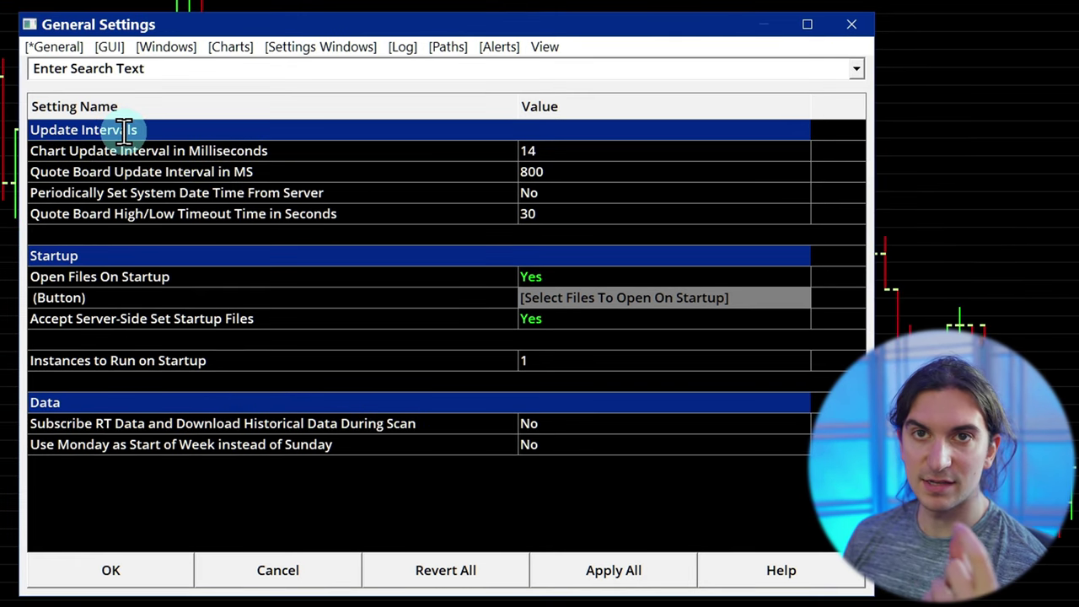
{"action": "left_click", "coordinate": [571, 152]}
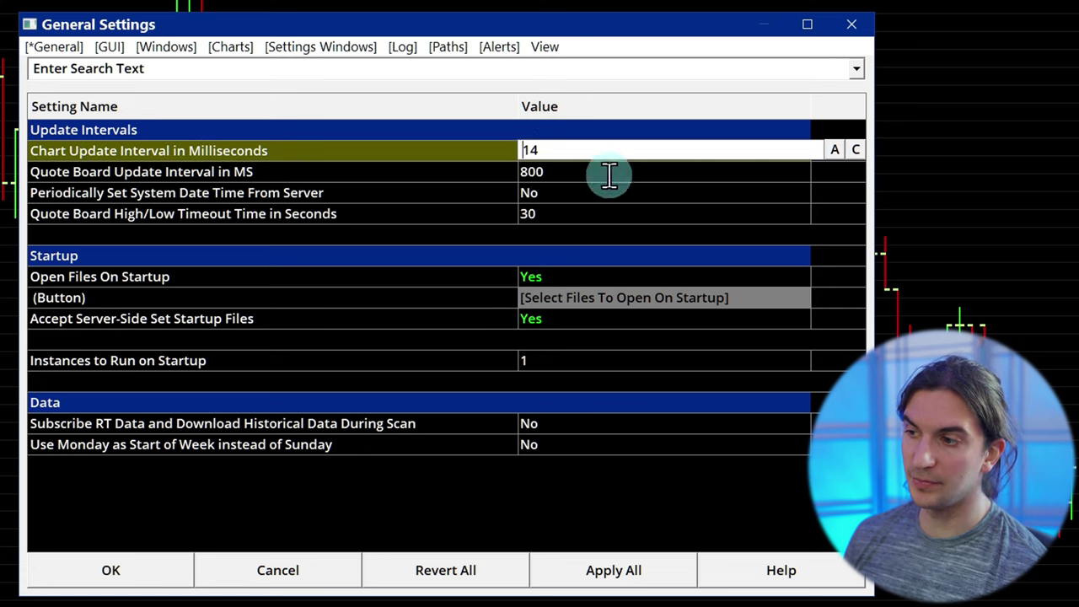
{"action": "double_click", "coordinate": [570, 152]}
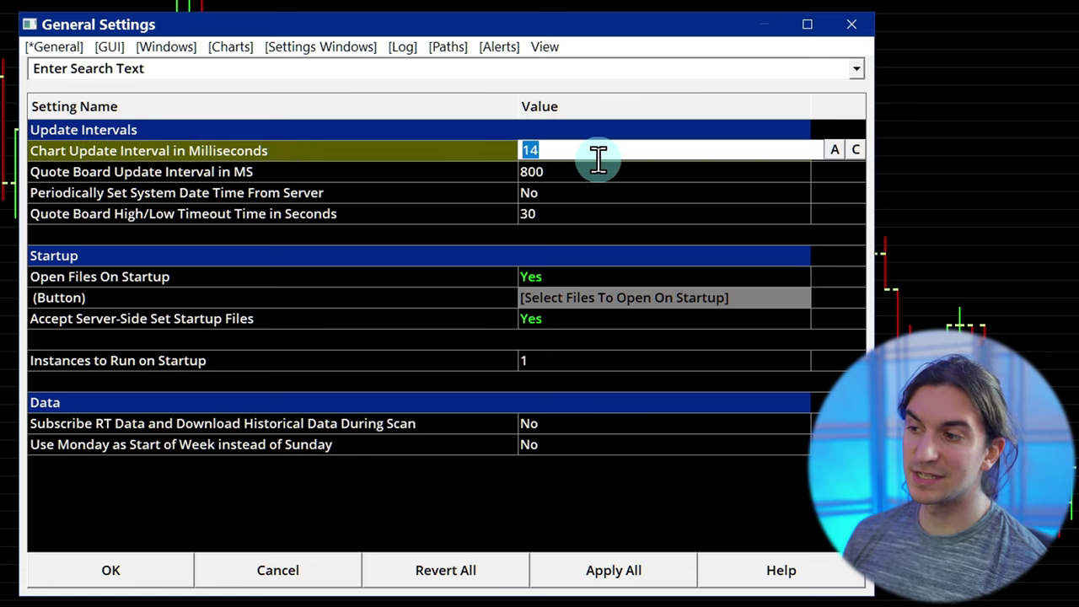
{"action": "left_click", "coordinate": [556, 152]}
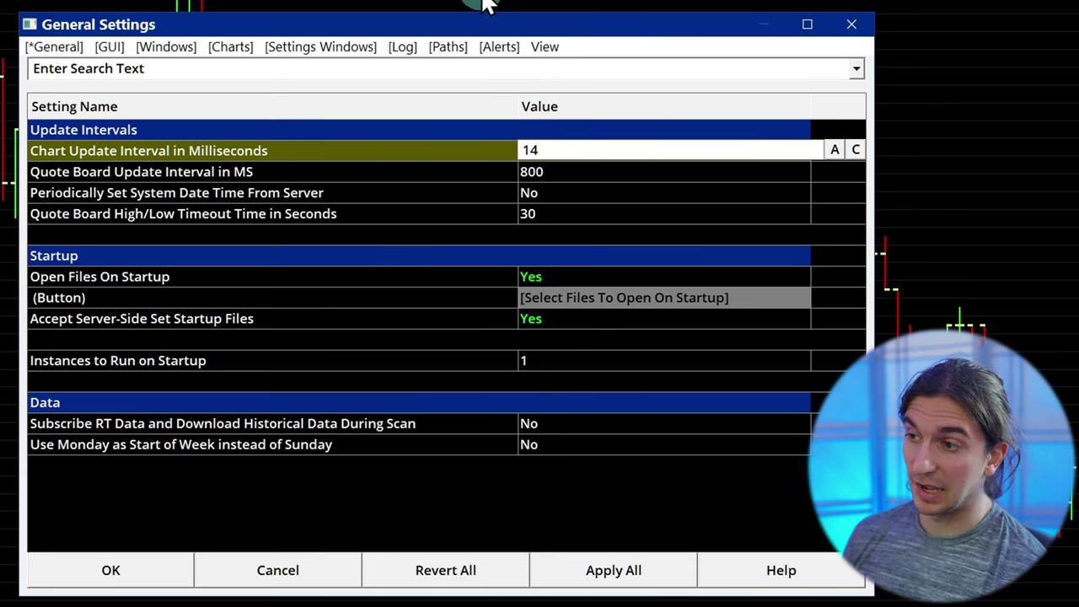
{"action": "left_click", "coordinate": [403, 49]}
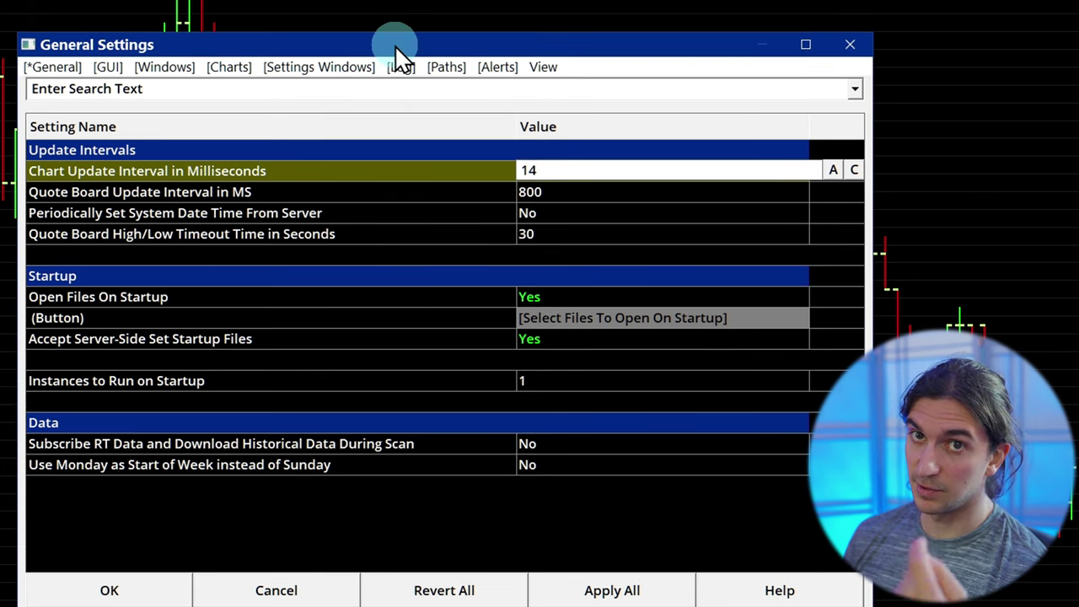
{"action": "double_click", "coordinate": [527, 170]}
{"action": "left_click", "coordinate": [608, 166]}
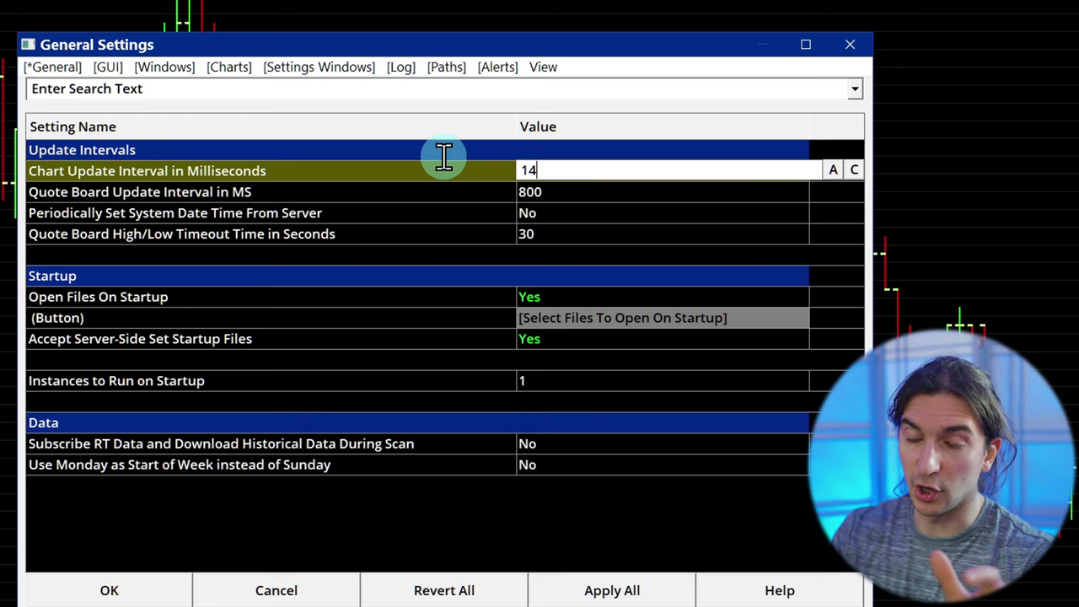
{"action": "left_click_drag", "start_coordinate": [591, 168], "coordinate": [513, 170]}
{"action": "left_click", "coordinate": [580, 169]}
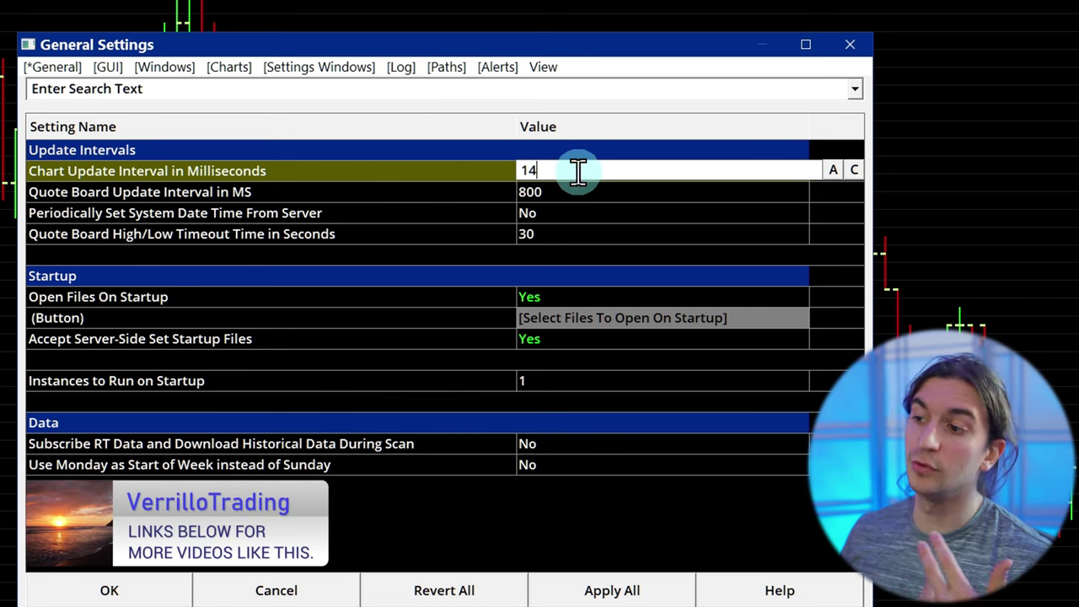
- Confirm 14 as the Chart Update Interval in Milliseconds and open the list of files to open on startup
{"action": "double_click", "coordinate": [547, 164]}
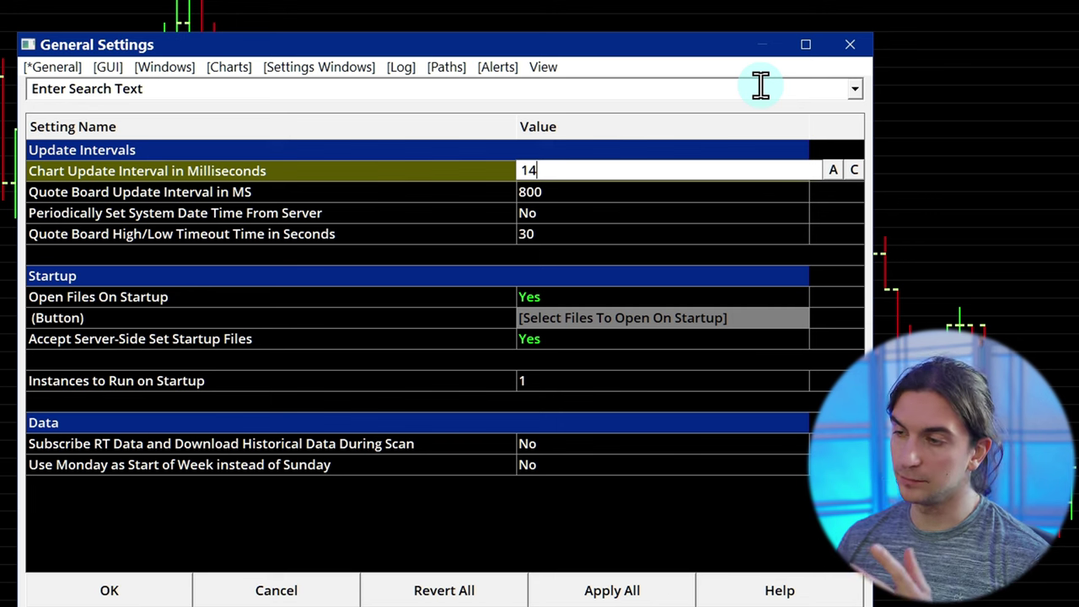
{"action": "key", "text": "Return"}
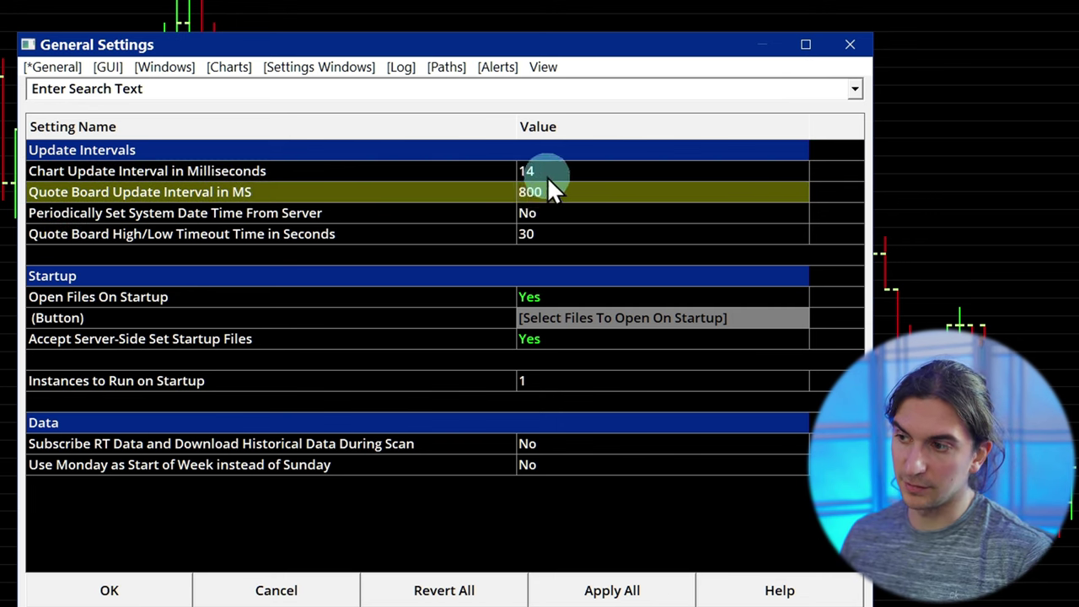
{"action": "left_click", "coordinate": [160, 301]}
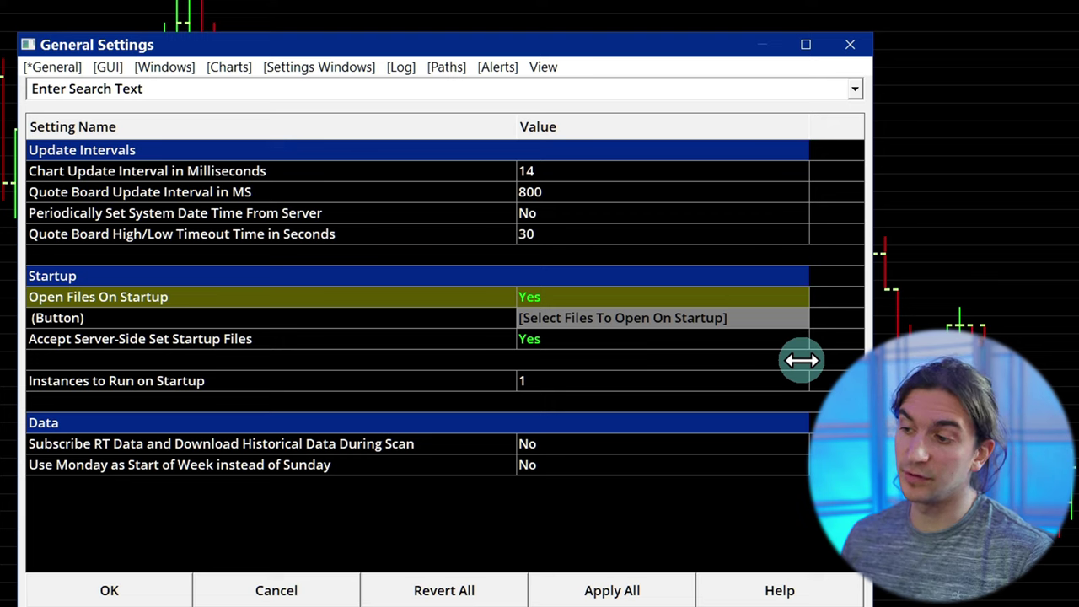
{"action": "left_click", "coordinate": [601, 318]}
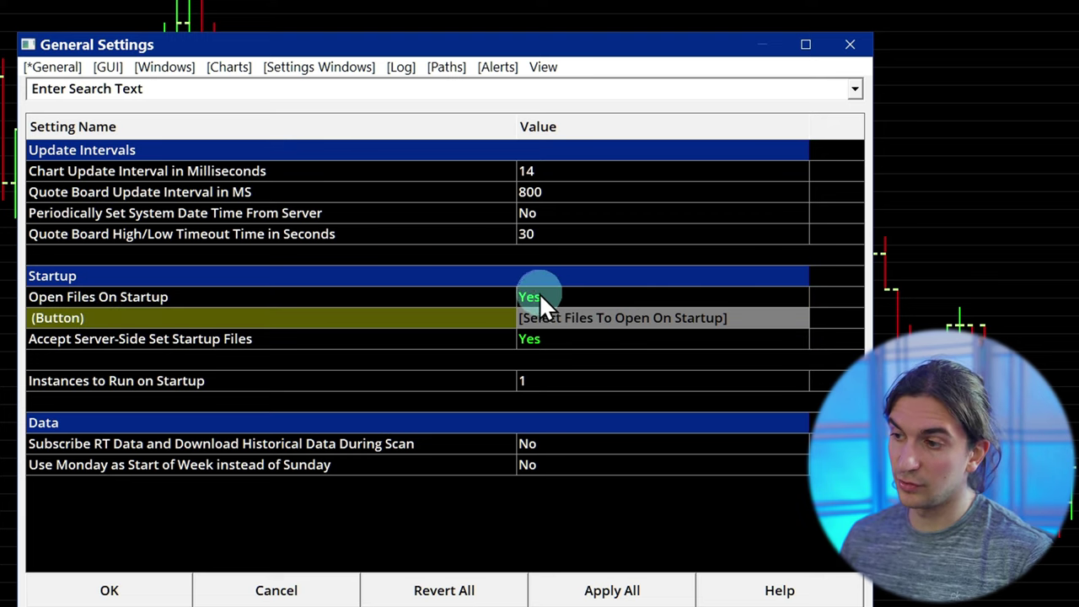
{"action": "left_click", "coordinate": [586, 318]}
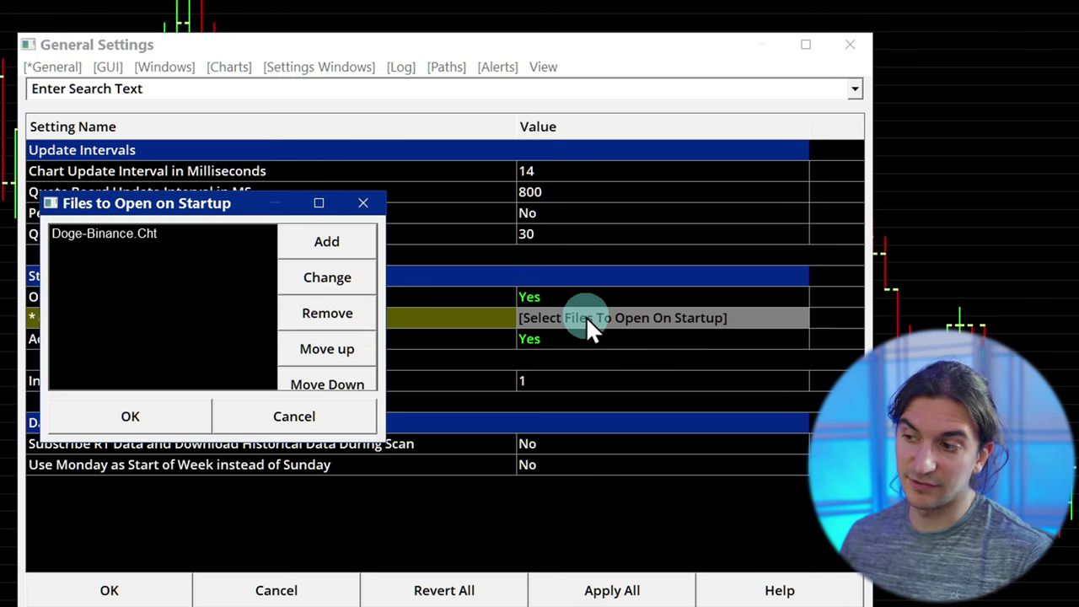
- Look through the chartbooks that can be added to the startup files, and close the list without adding one
{"action": "left_click_drag", "start_coordinate": [112, 213], "coordinate": [114, 228]}
{"action": "left_click_drag", "start_coordinate": [215, 219], "coordinate": [128, 276]}
{"action": "left_click", "coordinate": [8, 307]}
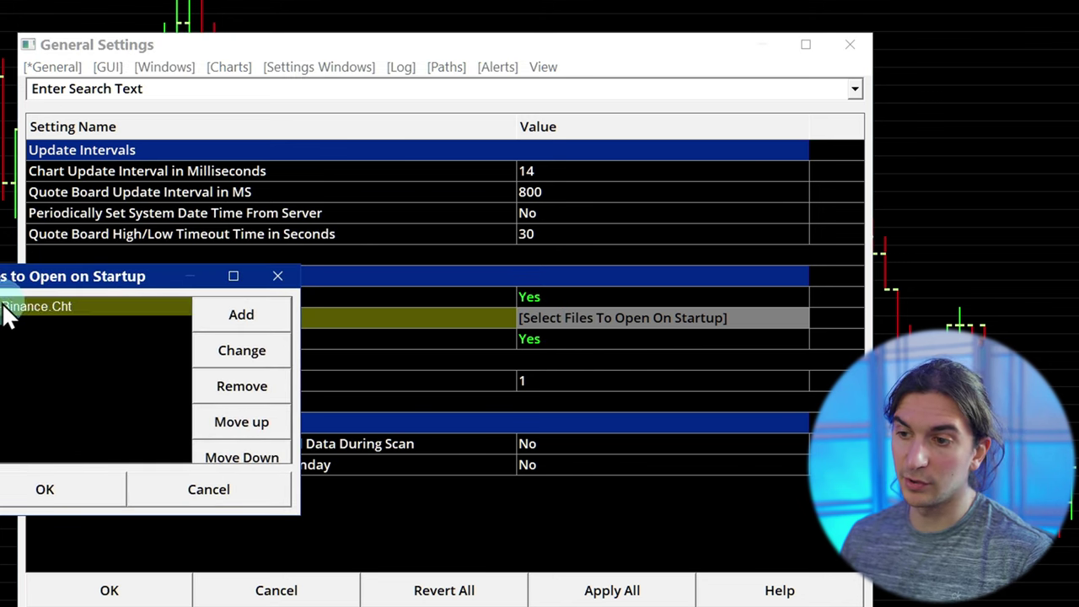
{"action": "left_click", "coordinate": [242, 315]}
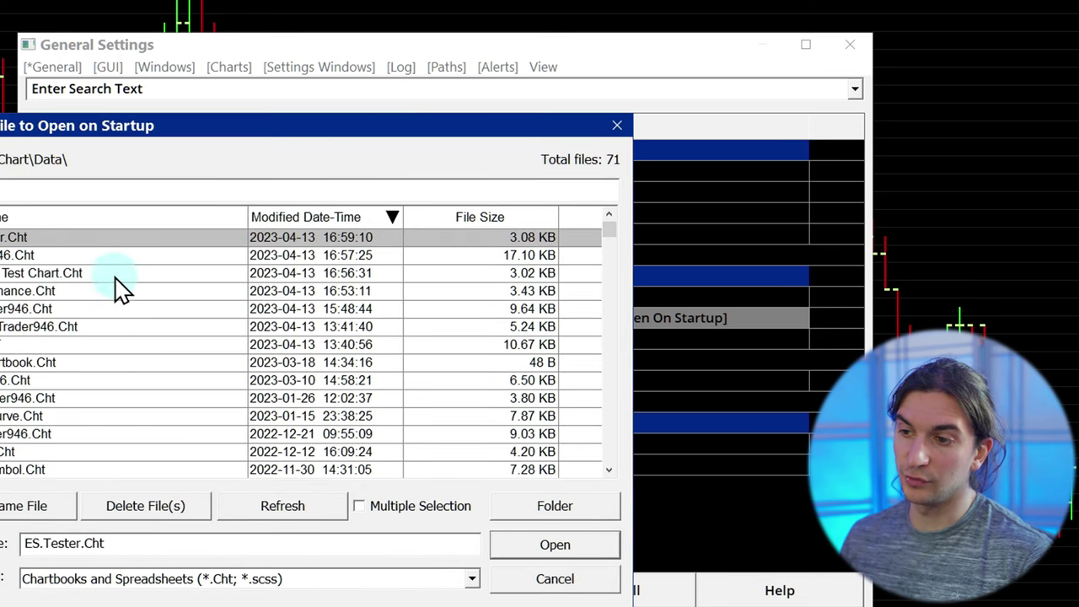
{"action": "left_click", "coordinate": [618, 126]}
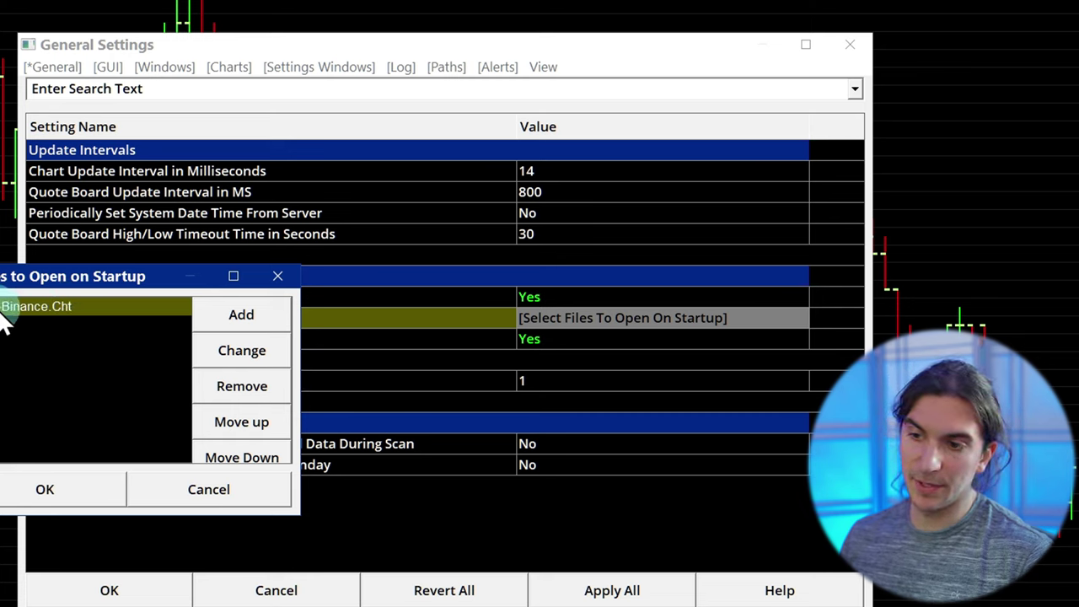
{"action": "left_click", "coordinate": [121, 337]}
{"action": "left_click", "coordinate": [93, 341]}
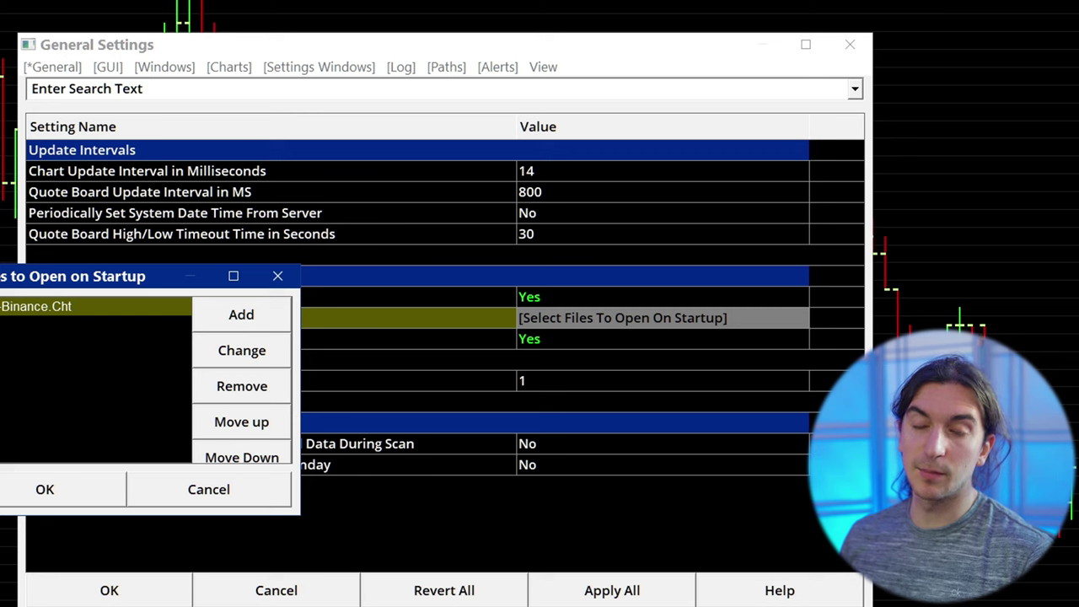
{"action": "left_click", "coordinate": [116, 388]}
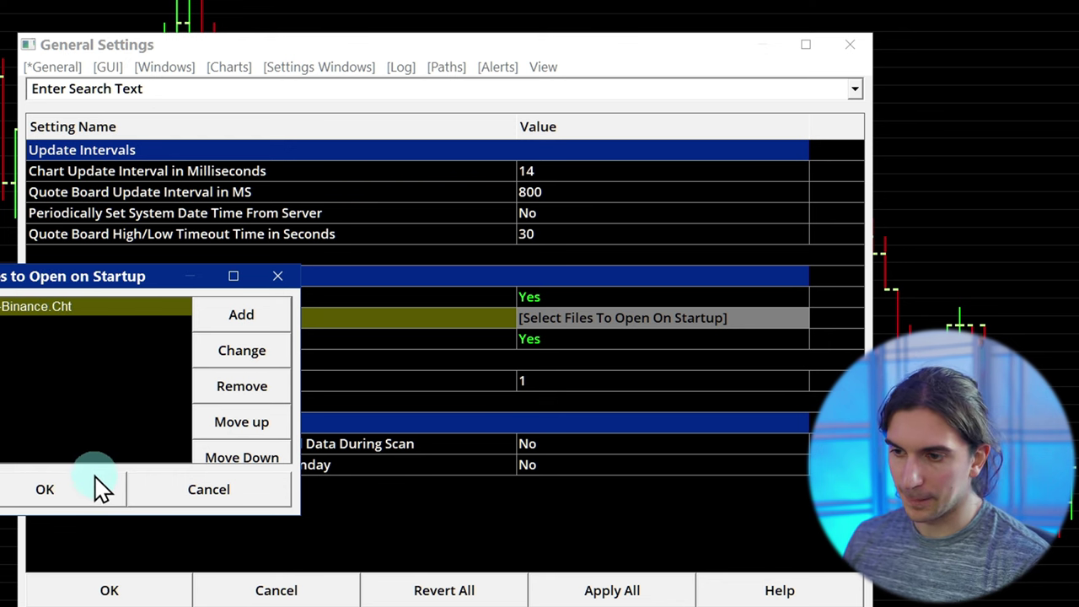
{"action": "left_click", "coordinate": [72, 506]}
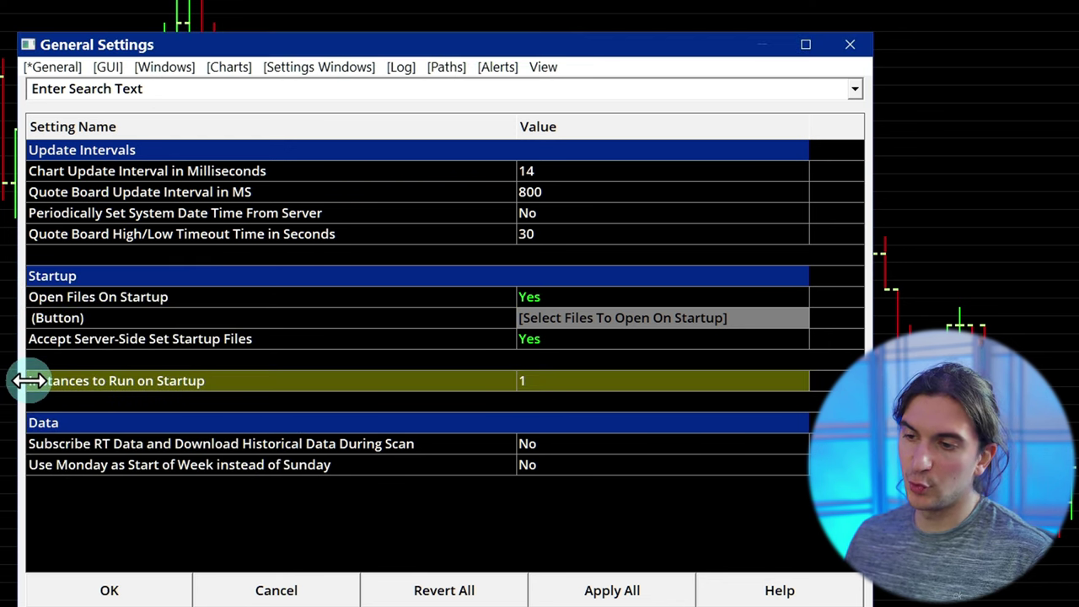
- Try "1, 2, 3" and 2 as the Instances to Run on Startup, and restore the value 1
{"action": "left_click", "coordinate": [520, 377]}
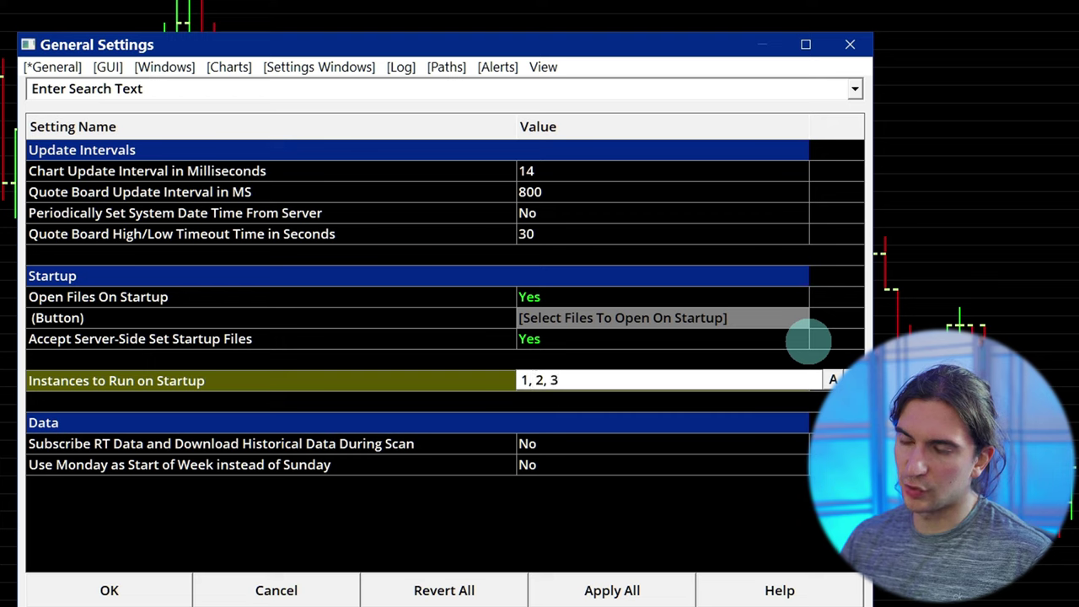
{"action": "key", "text": "BackSpace"}
{"action": "key", "text": "BackSpace"}
{"action": "key", "text": "BackSpace"}
{"action": "key", "text": "BackSpace"}
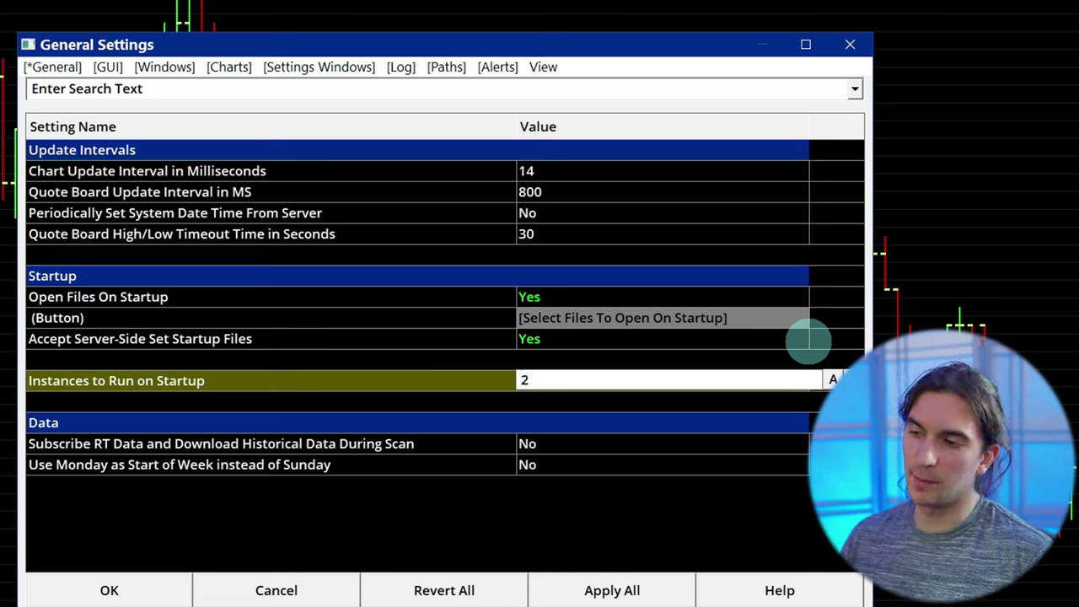
{"action": "key", "text": "Return"}
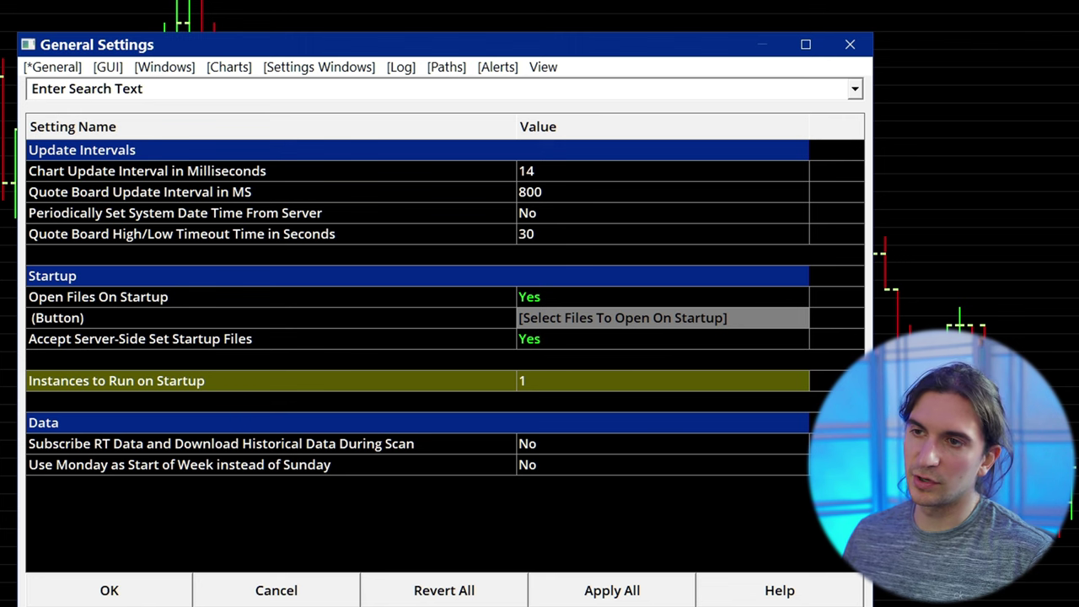
{"action": "key", "text": "alt+f"}
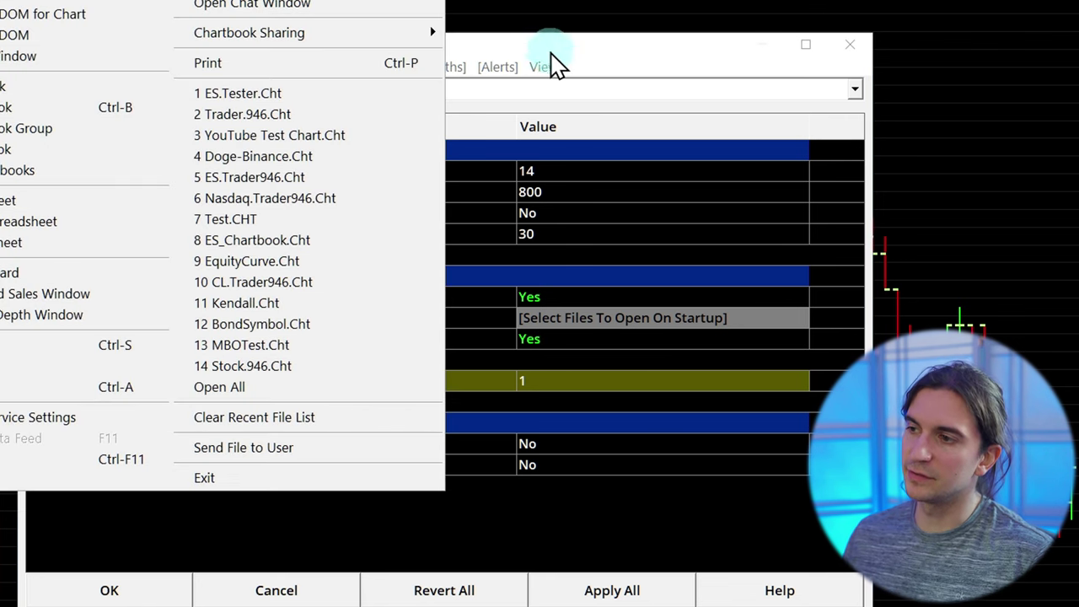
{"action": "key", "text": "Escape"}
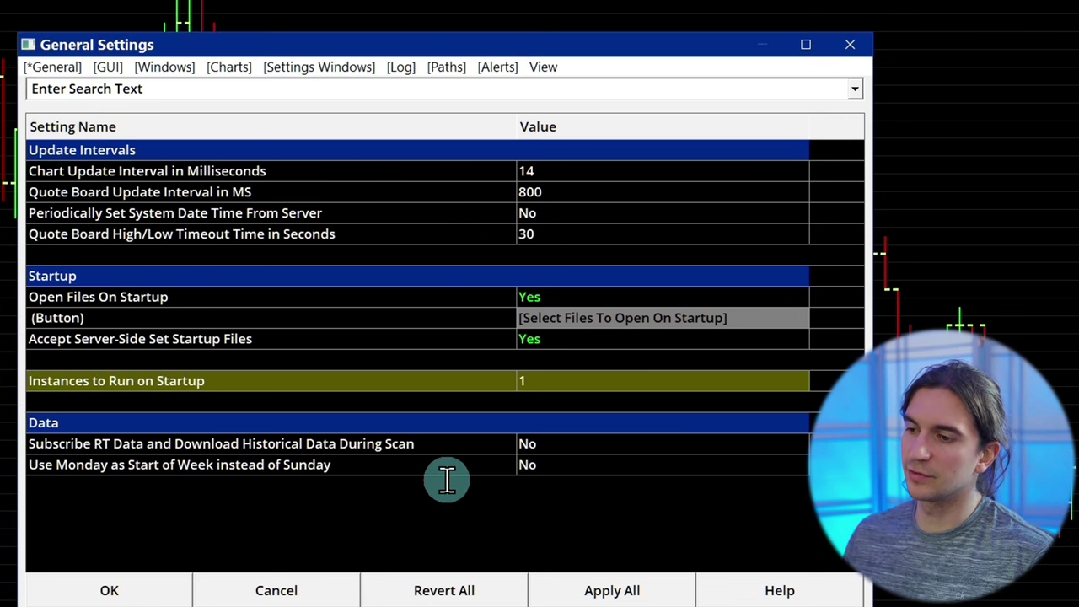
- In the GUI settings, set the Scroll Multiplier to 10 and choose "Scroll Wheel Scrolls Vertical Scale. With 'Shift' Scrolls Chart"
{"action": "left_click", "coordinate": [109, 68]}
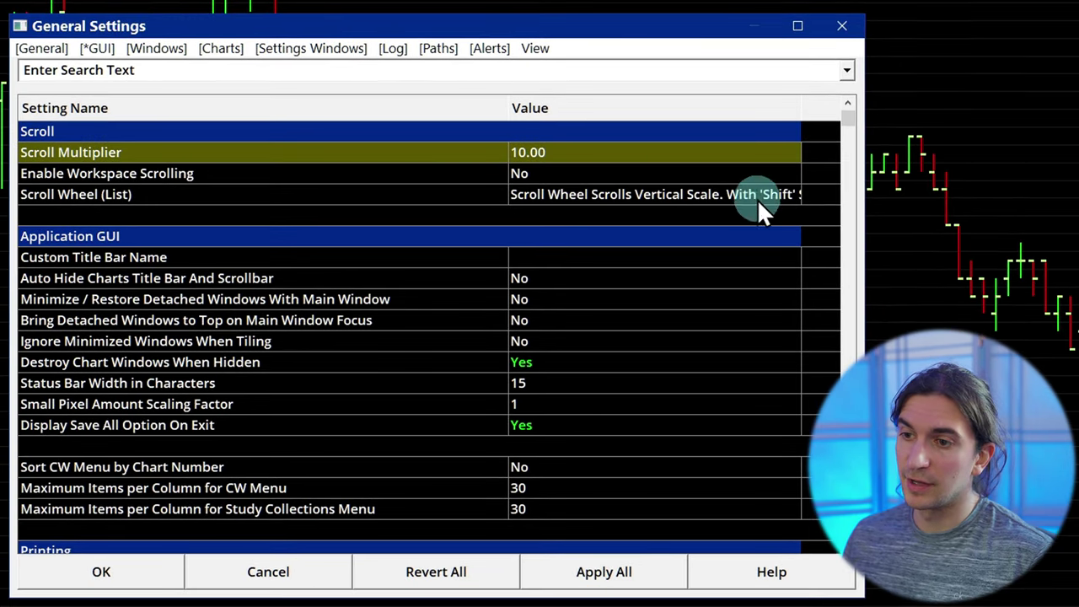
{"action": "left_click", "coordinate": [89, 194]}
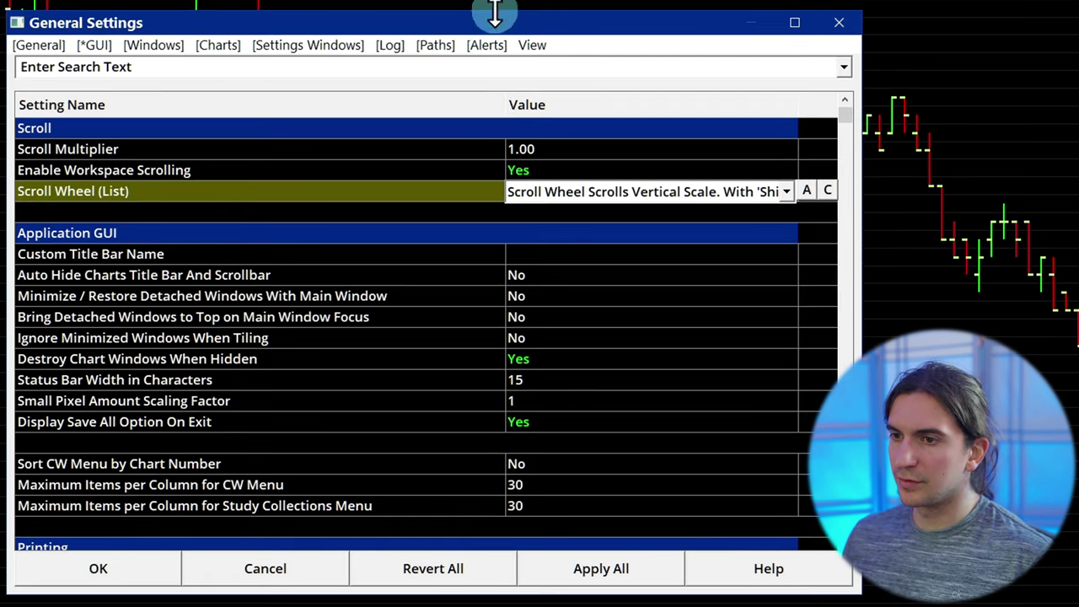
{"action": "left_click", "coordinate": [516, 152]}
{"action": "left_click_drag", "start_coordinate": [566, 148], "coordinate": [480, 150]}
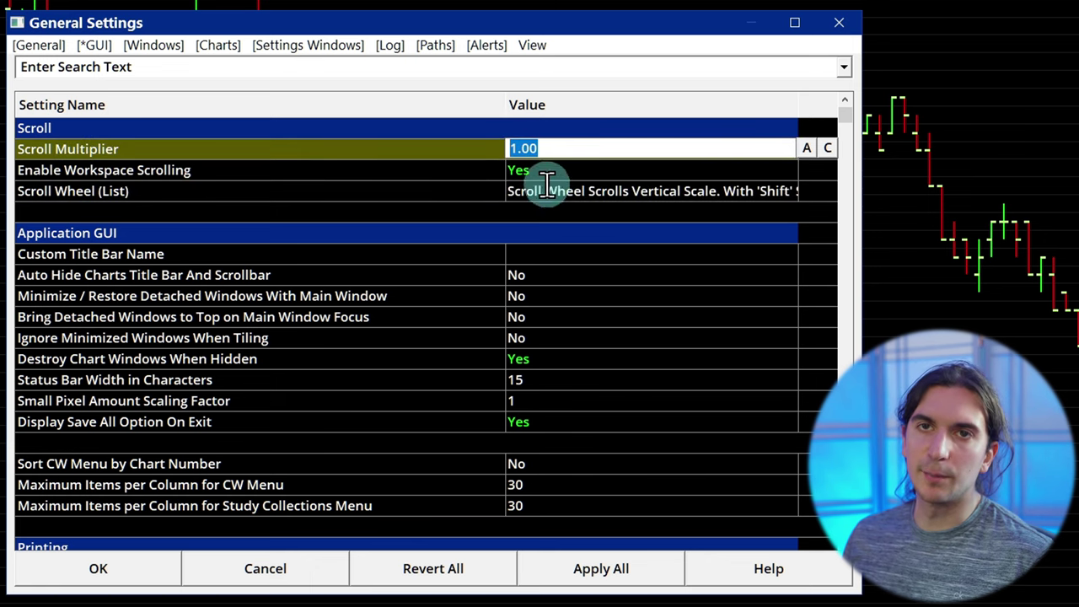
{"action": "type", "text": "10"}
{"action": "left_click", "coordinate": [640, 192]}
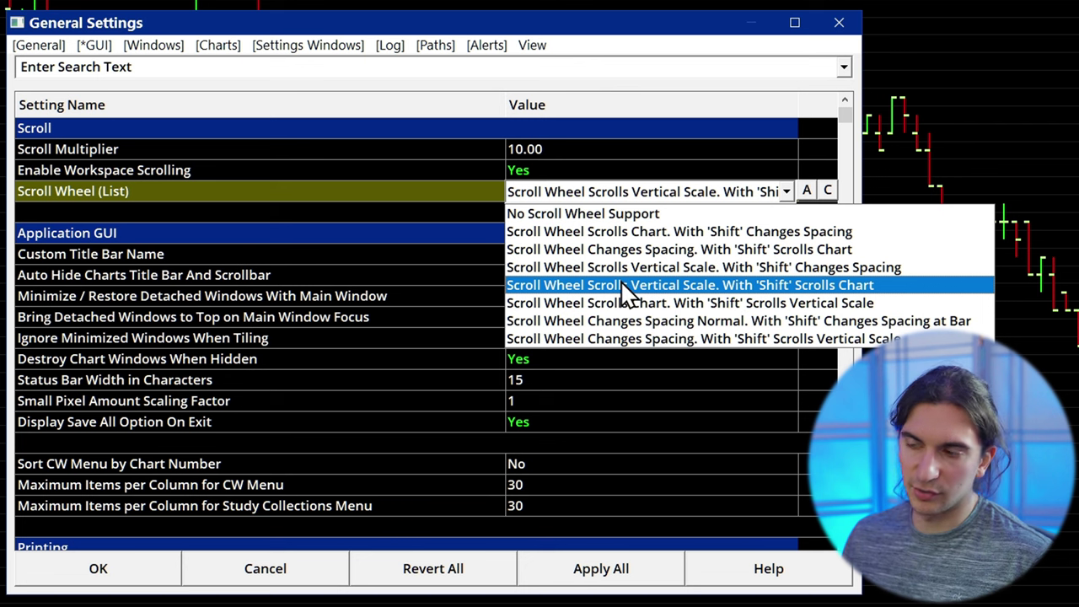
{"action": "left_click", "coordinate": [778, 286]}
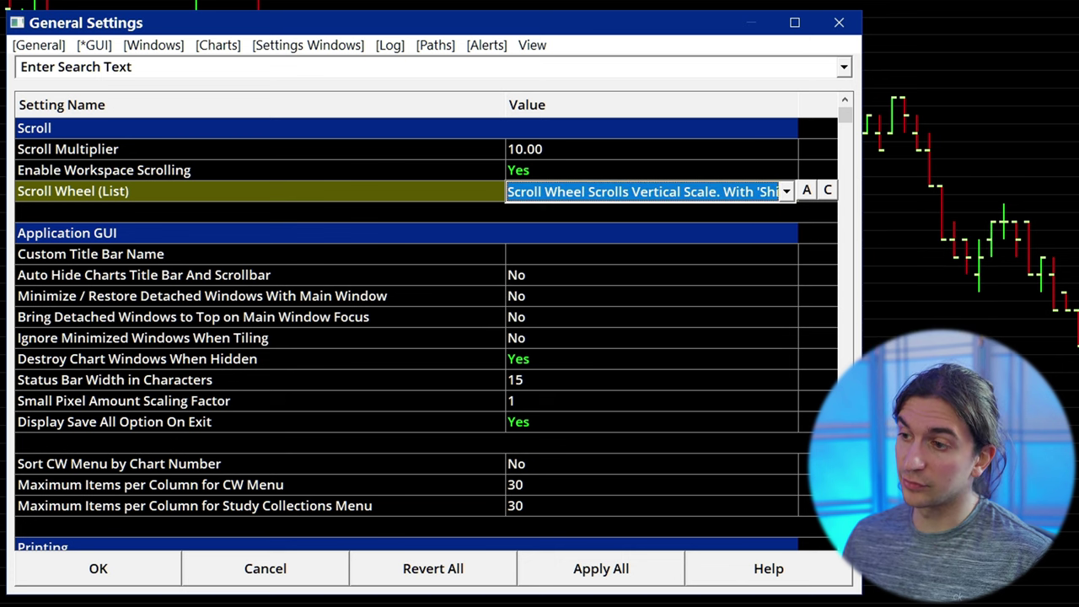
- Test the scroll wheel behaviour on the chart behind the General Settings window
{"action": "scroll", "coordinate": [1045, 198], "scroll_direction": "down", "scroll_amount": 2}
{"action": "scroll", "coordinate": [1044, 207], "scroll_direction": "up", "scroll_amount": 1}
{"action": "left_click", "coordinate": [1040, 194]}
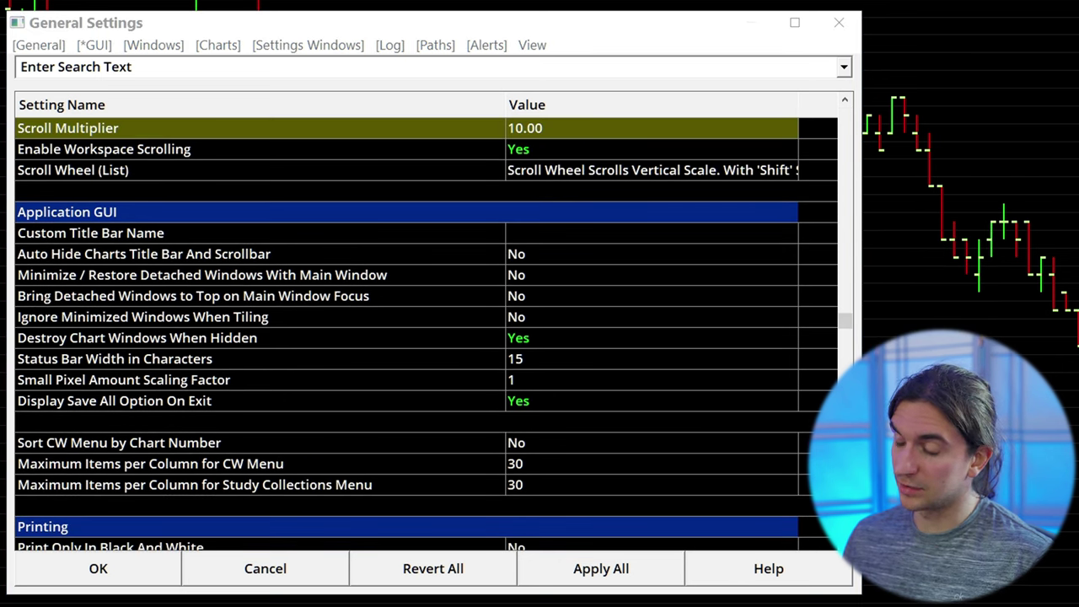
{"action": "scroll", "coordinate": [1007, 206], "scroll_direction": "up", "scroll_amount": 1}
{"action": "scroll", "coordinate": [1008, 207], "scroll_direction": "up", "scroll_amount": 1}
{"action": "scroll", "coordinate": [993, 290], "scroll_direction": "down", "scroll_amount": 2}
{"action": "scroll", "coordinate": [953, 287], "scroll_direction": "up", "scroll_amount": 2}
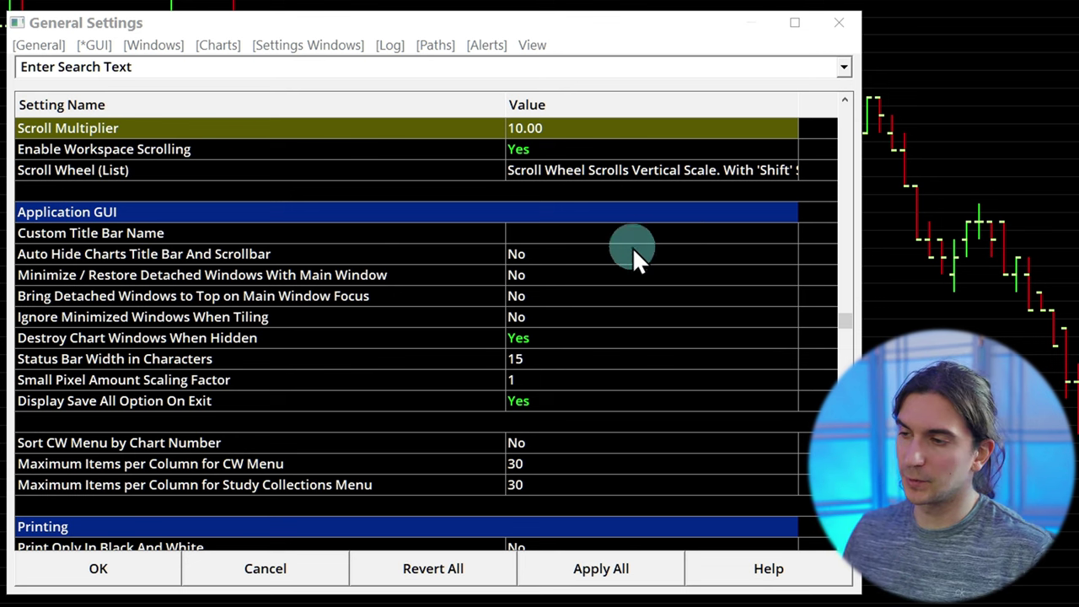
- Set the Custom Title Bar Name to VERRILLO TRADING and apply the settings
{"action": "left_click", "coordinate": [261, 216]}
{"action": "left_click", "coordinate": [178, 246]}
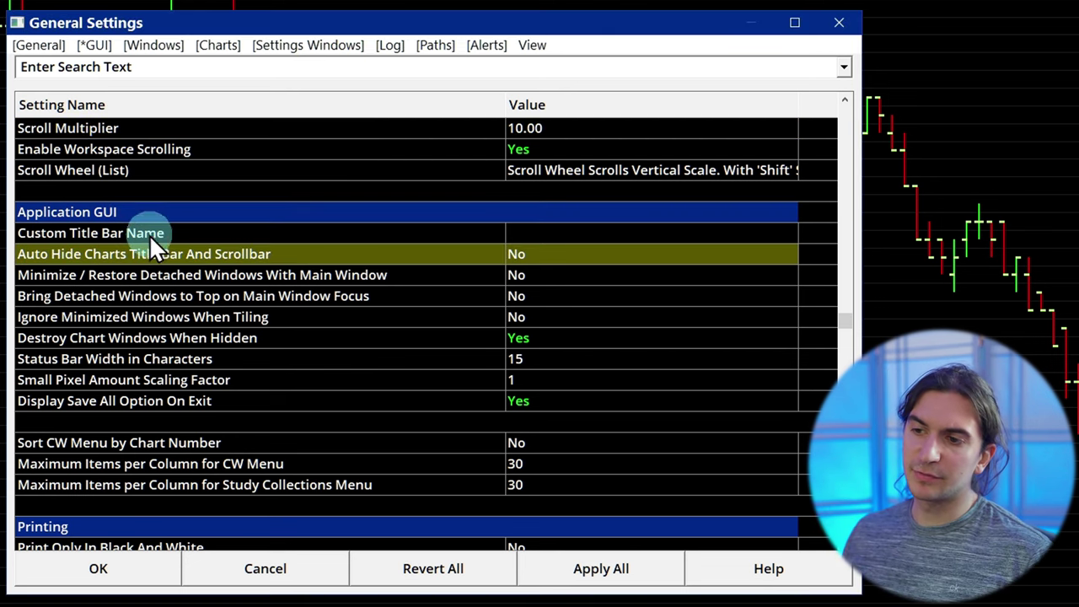
{"action": "left_click", "coordinate": [149, 235]}
{"action": "left_click", "coordinate": [526, 231]}
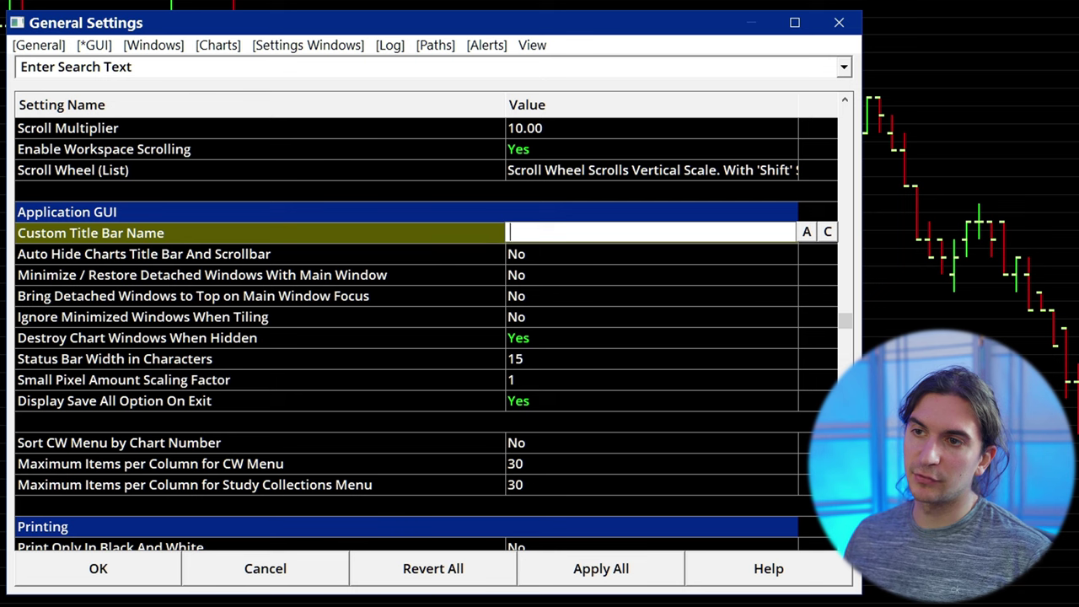
{"action": "type", "text": "VERRIL"}
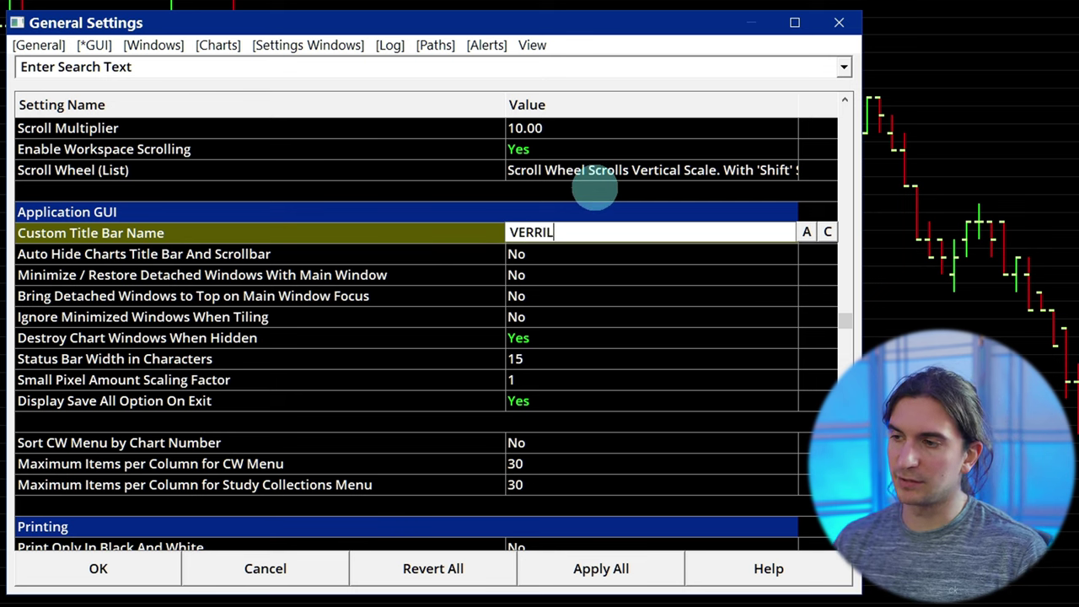
{"action": "type", "text": "LO TRADING"}
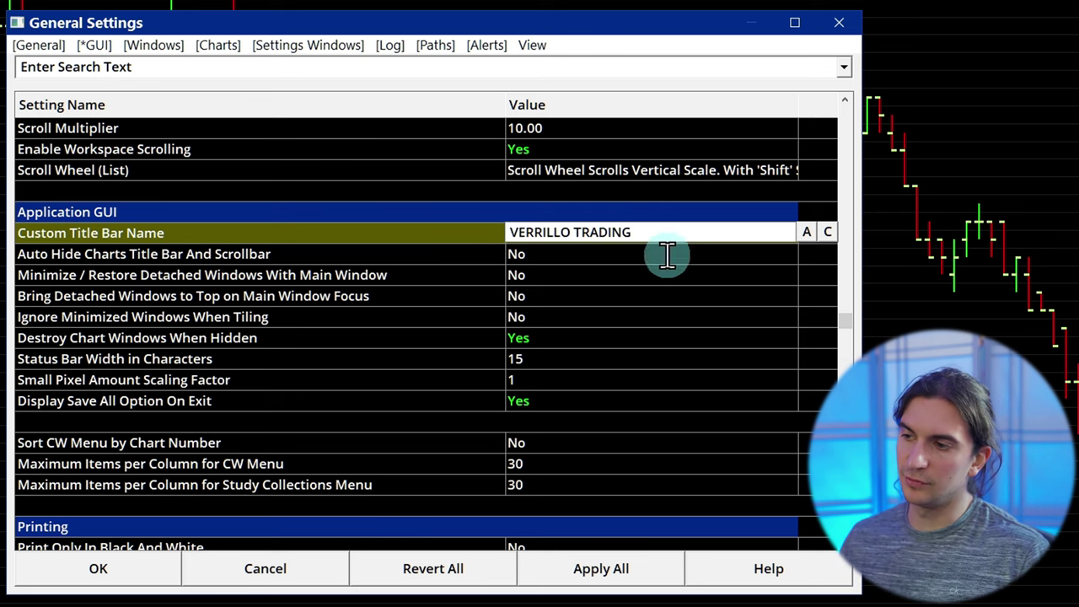
{"action": "left_click", "coordinate": [600, 569]}
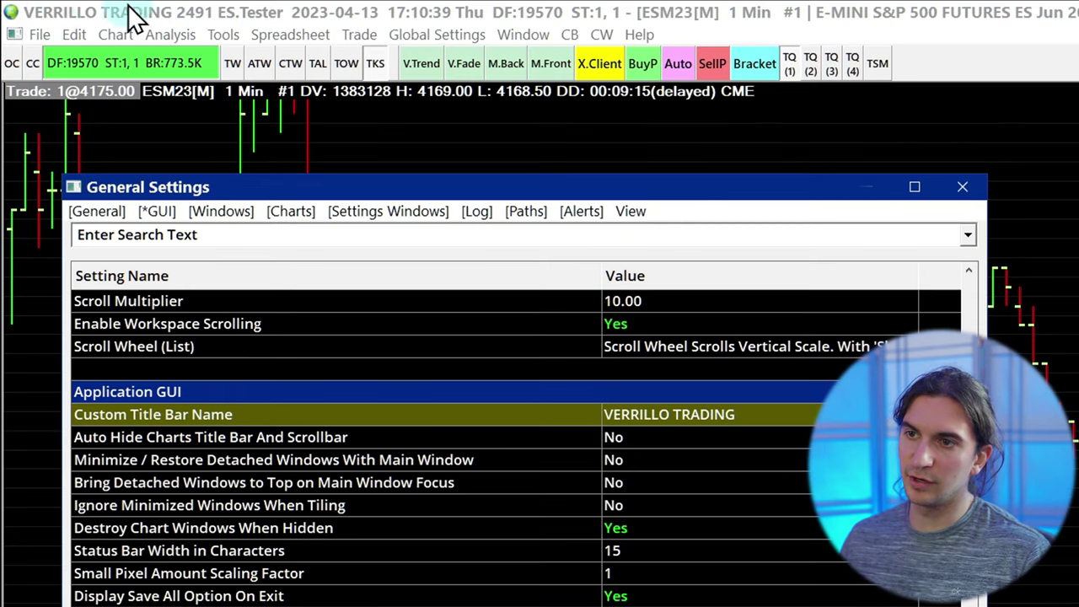
- Clear the Custom Title Bar Name and apply the settings to restore the default title bar
{"action": "left_click", "coordinate": [663, 436]}
{"action": "left_click", "coordinate": [660, 414]}
{"action": "left_click_drag", "start_coordinate": [607, 414], "coordinate": [748, 409]}
{"action": "key", "text": "BackSpace"}
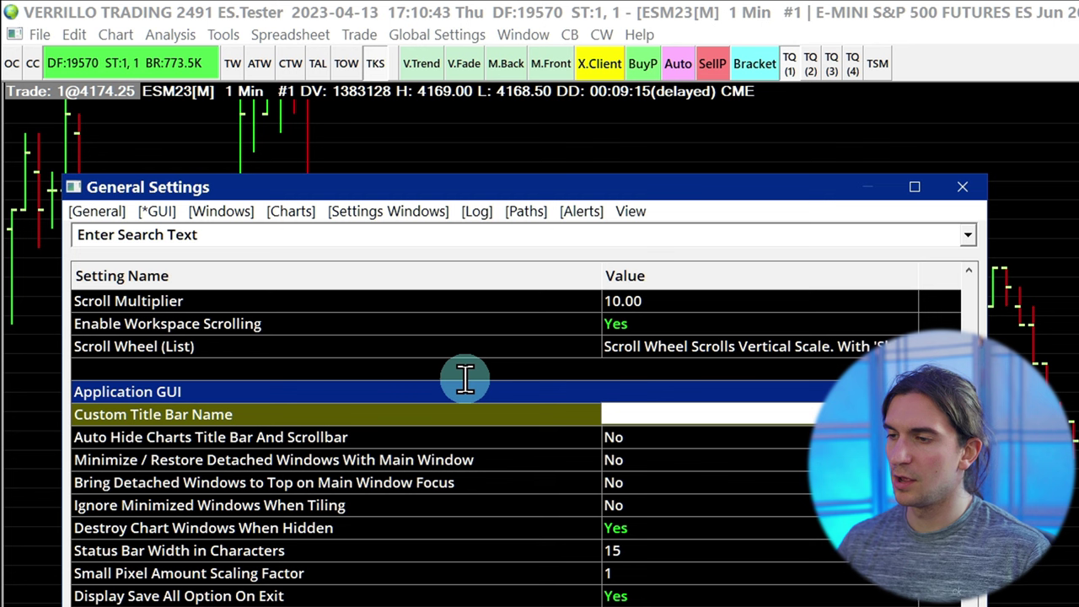
{"action": "left_click", "coordinate": [493, 374]}
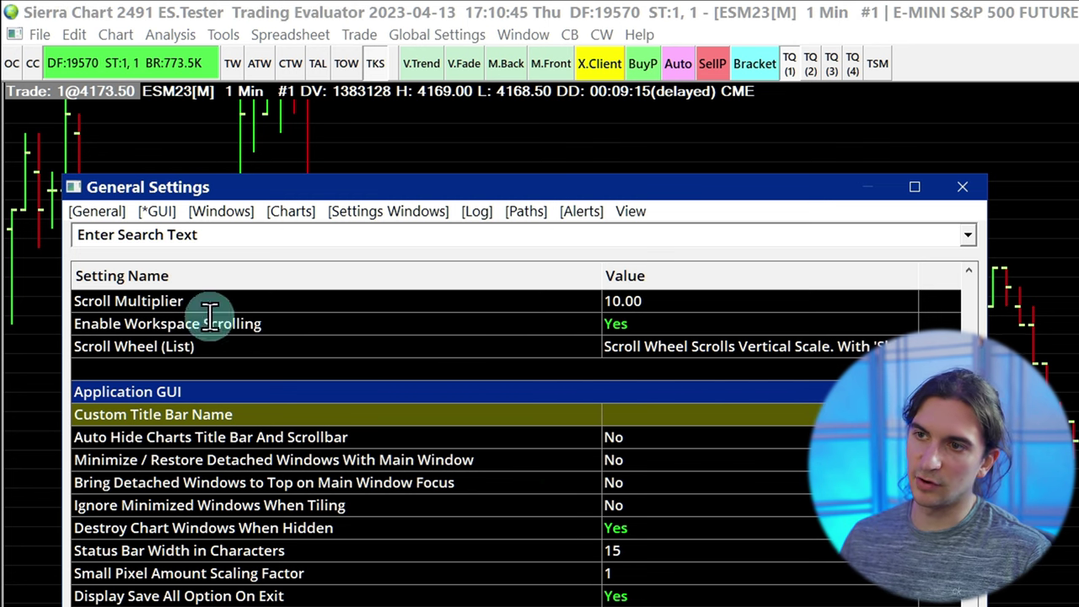
{"action": "left_click", "coordinate": [613, 417]}
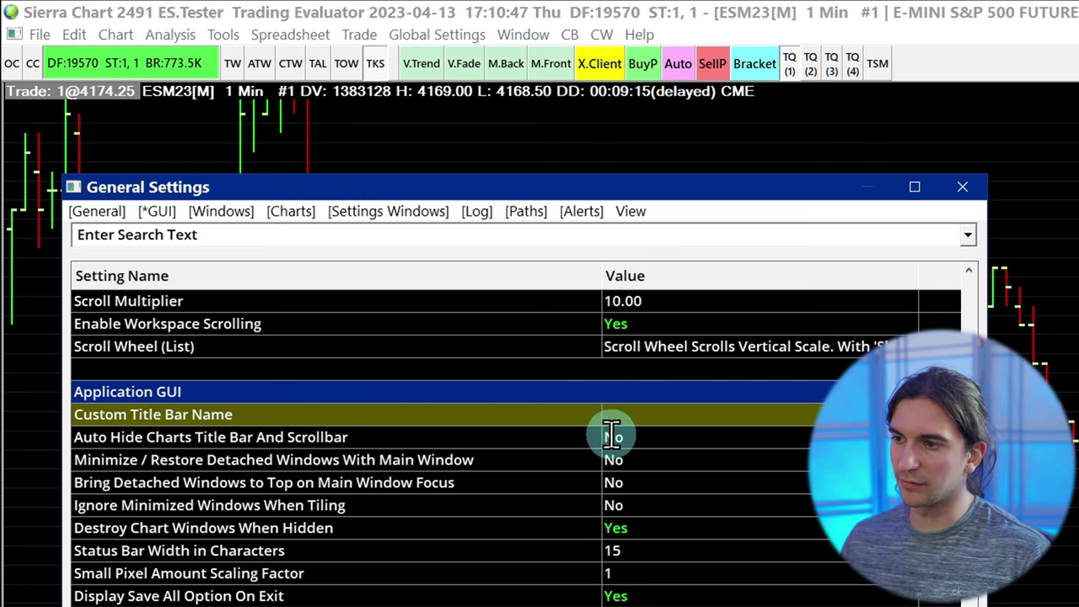
- Examine the Application GUI options, from Auto Hide Charts Title Bar And Scrollbar down to Display Save All Option On Exit
{"action": "left_click", "coordinate": [312, 435]}
{"action": "left_click", "coordinate": [366, 460]}
{"action": "scroll", "coordinate": [374, 536], "scroll_direction": "down", "scroll_amount": 1}
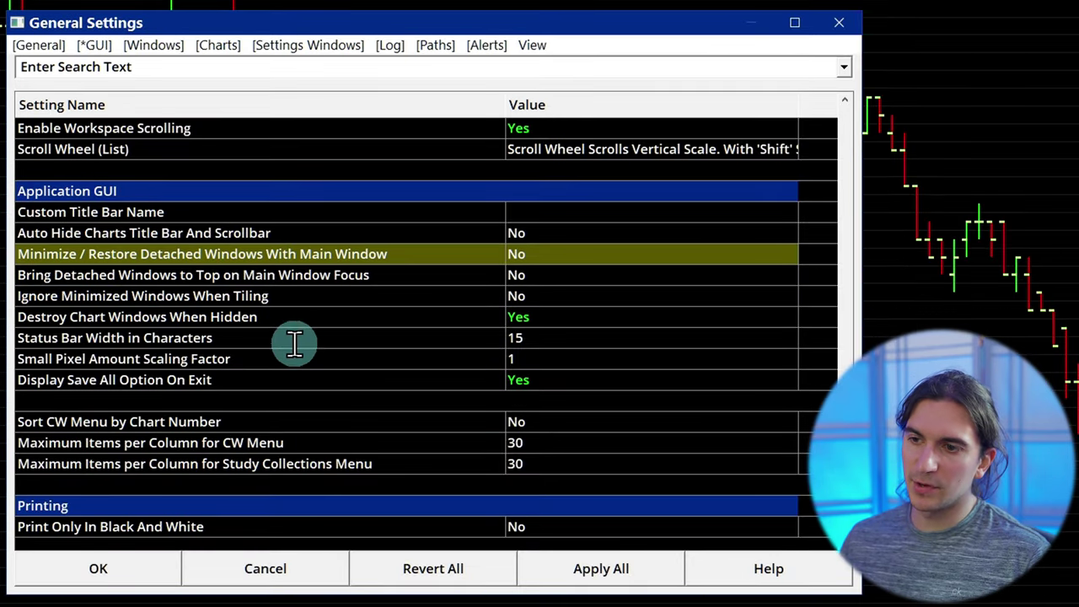
{"action": "key", "text": "Up"}
{"action": "key", "text": "Up"}
{"action": "key", "text": "Down"}
{"action": "key", "text": "Down"}
{"action": "key", "text": "Down"}
{"action": "key", "text": "Down"}
{"action": "key", "text": "Down"}
{"action": "key", "text": "Down"}
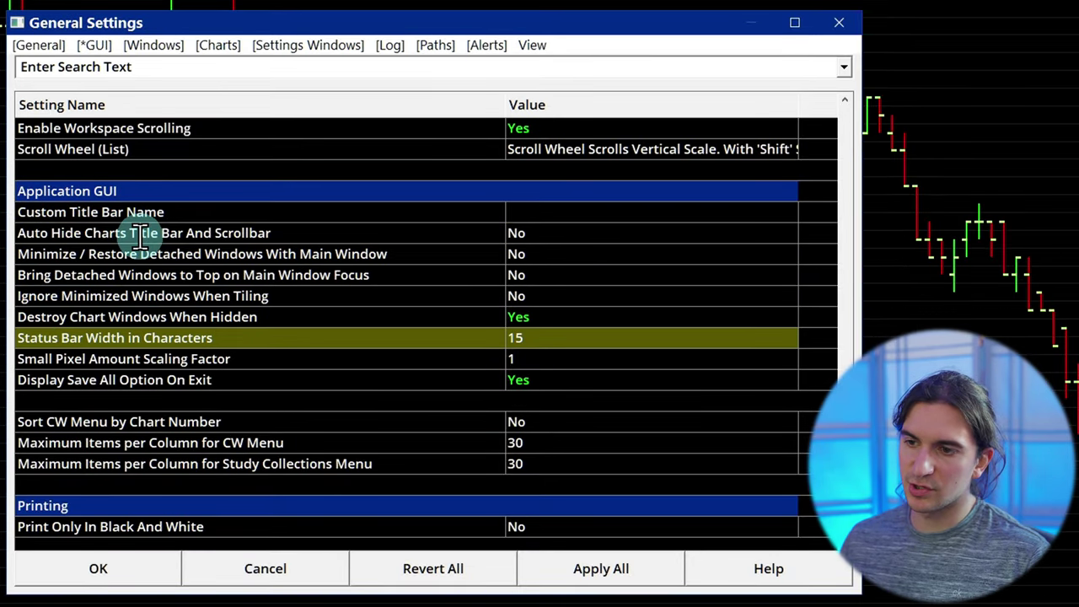
{"action": "key", "text": "Down"}
{"action": "key", "text": "Down"}
{"action": "key", "text": "Up"}
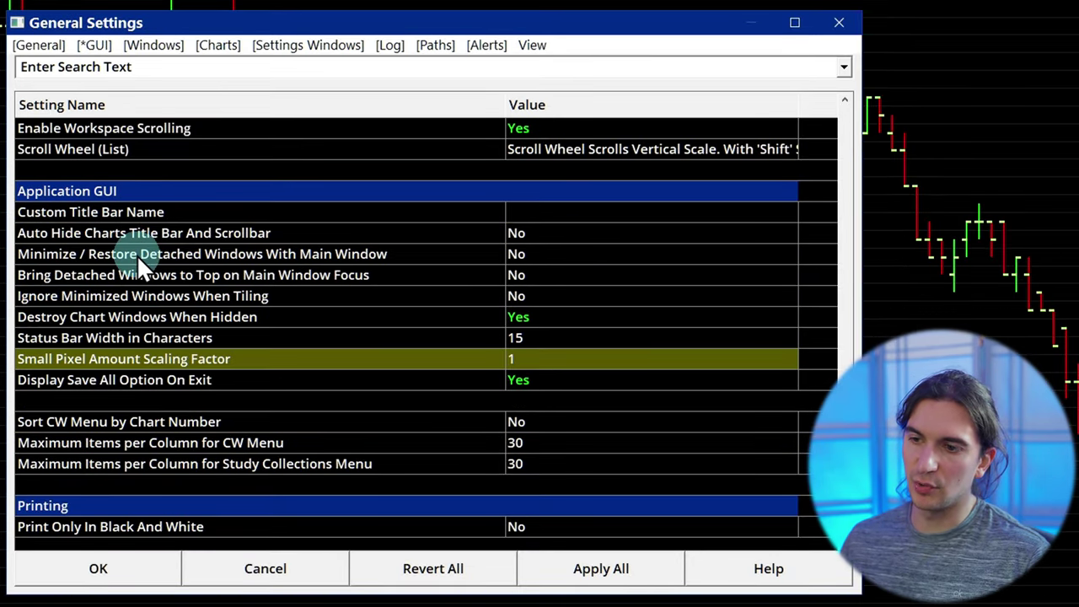
{"action": "key", "text": "Down"}
{"action": "key", "text": "Up"}
{"action": "key", "text": "Up"}
{"action": "key", "text": "Up"}
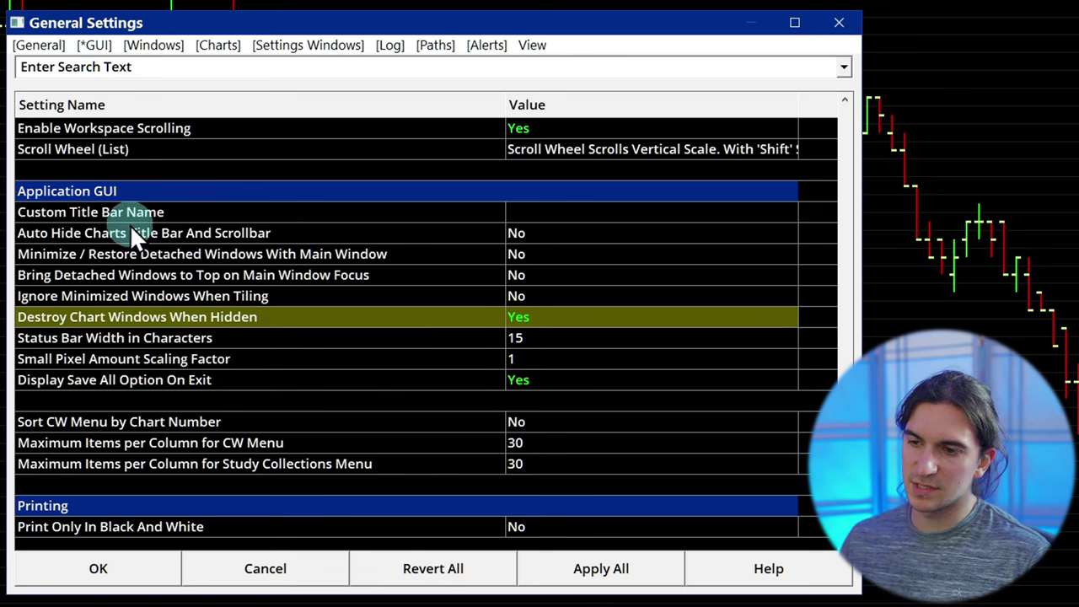
- Review the Application GUI options again, including Display Save All Option On Exit, Small Pixel Amount Scaling Factor and Destroy Chart Windows When Hidden
{"action": "key", "text": "Up"}
{"action": "key", "text": "Up"}
{"action": "key", "text": "Up"}
{"action": "key", "text": "Up"}
{"action": "key", "text": "Up"}
{"action": "key", "text": "Down"}
{"action": "left_click", "coordinate": [73, 385]}
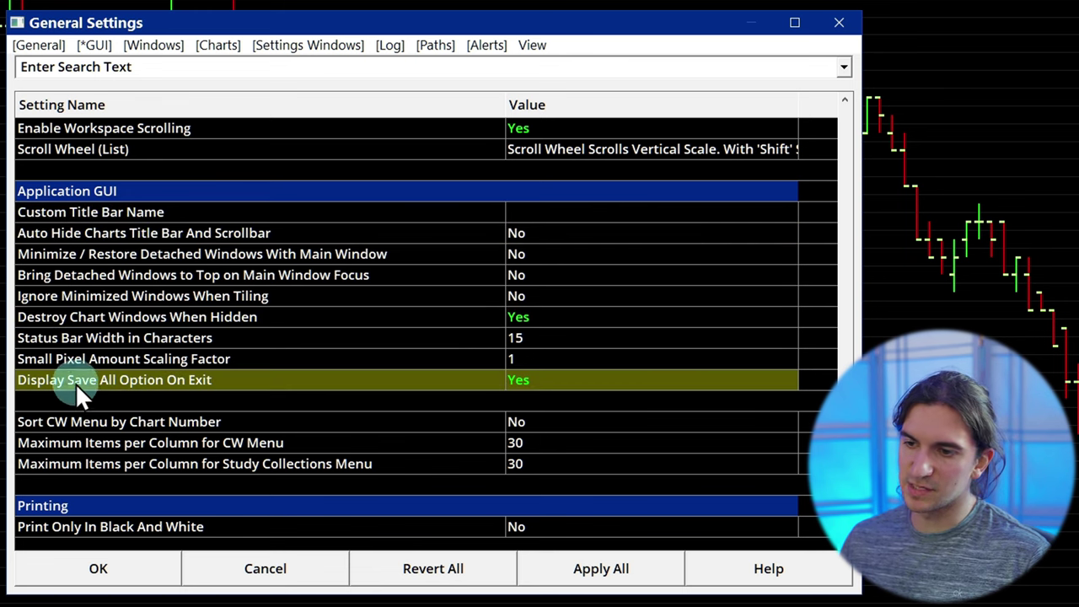
{"action": "key", "text": "Up"}
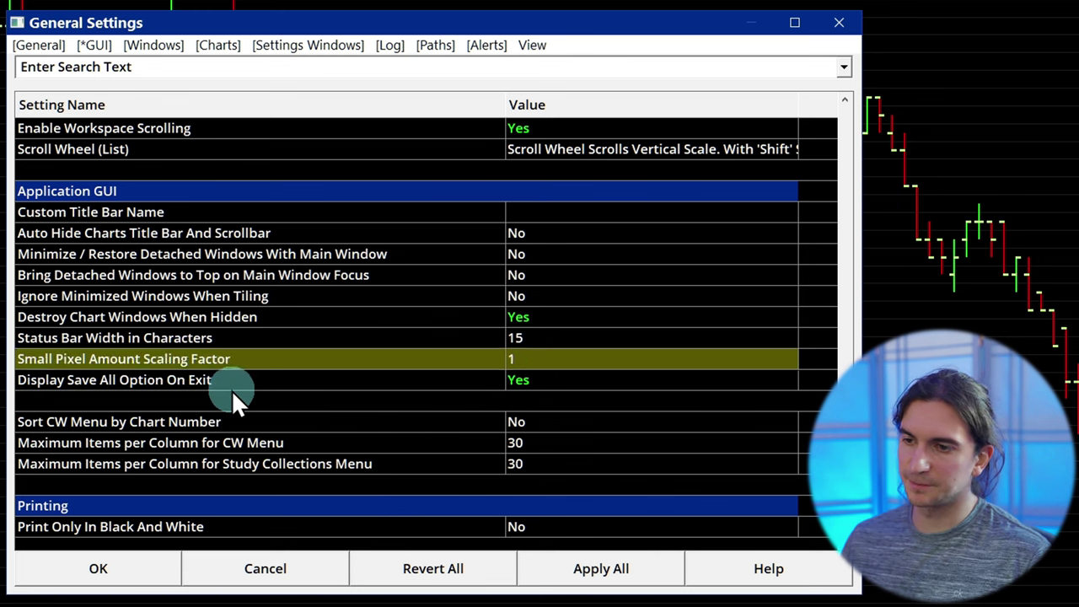
{"action": "key", "text": "Up"}
{"action": "key", "text": "Up"}
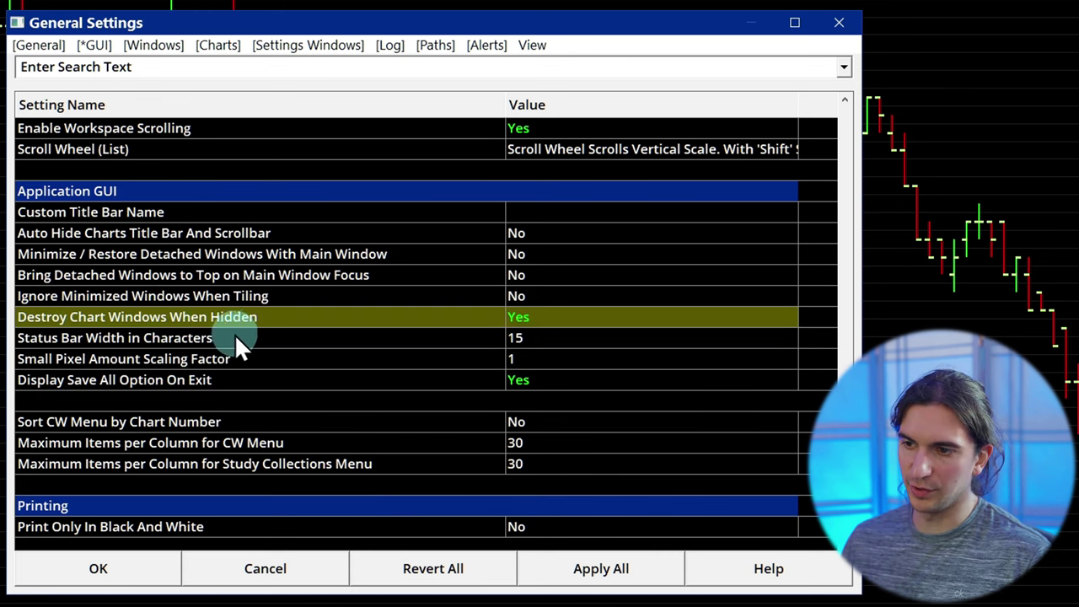
- Examine the chartbook tab, window tab and tiling options in the Windows settings and the display options in the Charts settings
{"action": "left_click", "coordinate": [153, 44]}
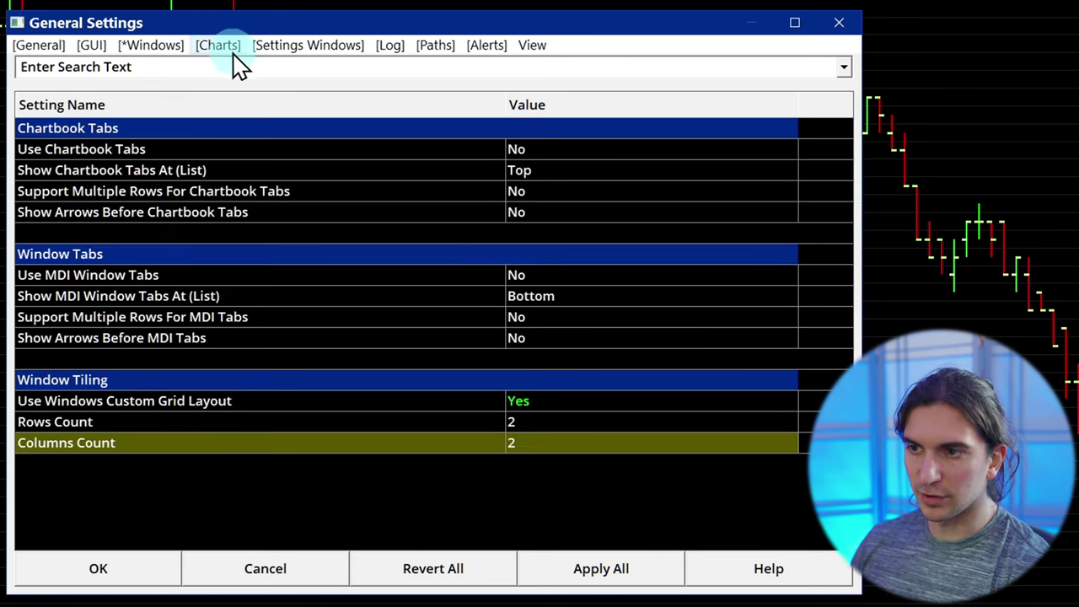
{"action": "left_click", "coordinate": [233, 47]}
{"action": "key", "text": "Down"}
{"action": "key", "text": "Down"}
{"action": "key", "text": "Down"}
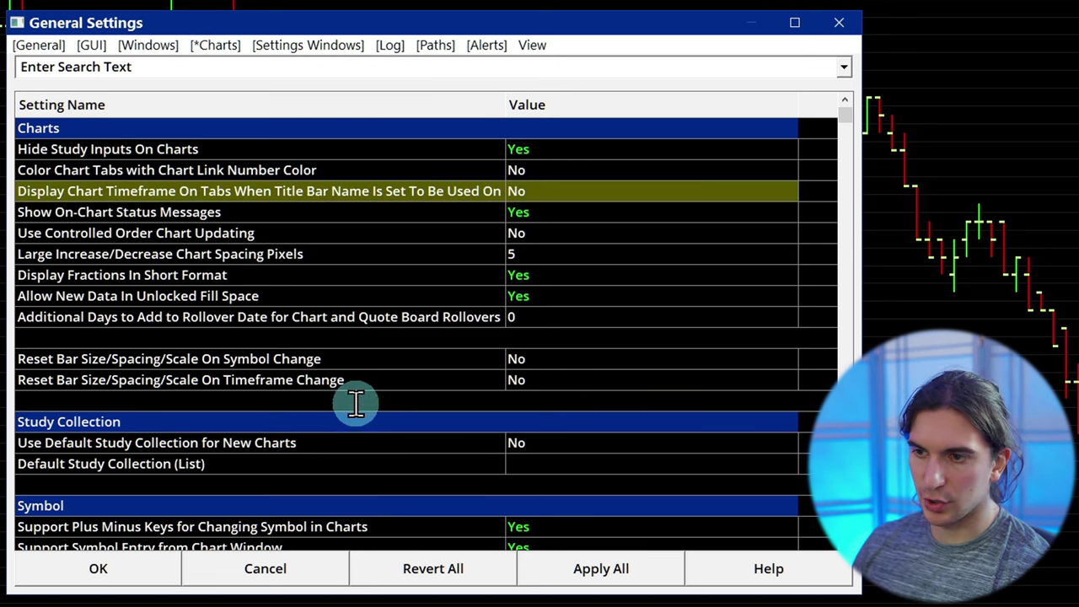
{"action": "key", "text": "Down"}
{"action": "key", "text": "Down"}
{"action": "key", "text": "Down"}
{"action": "key", "text": "Down"}
{"action": "key", "text": "Down"}
{"action": "key", "text": "Up"}
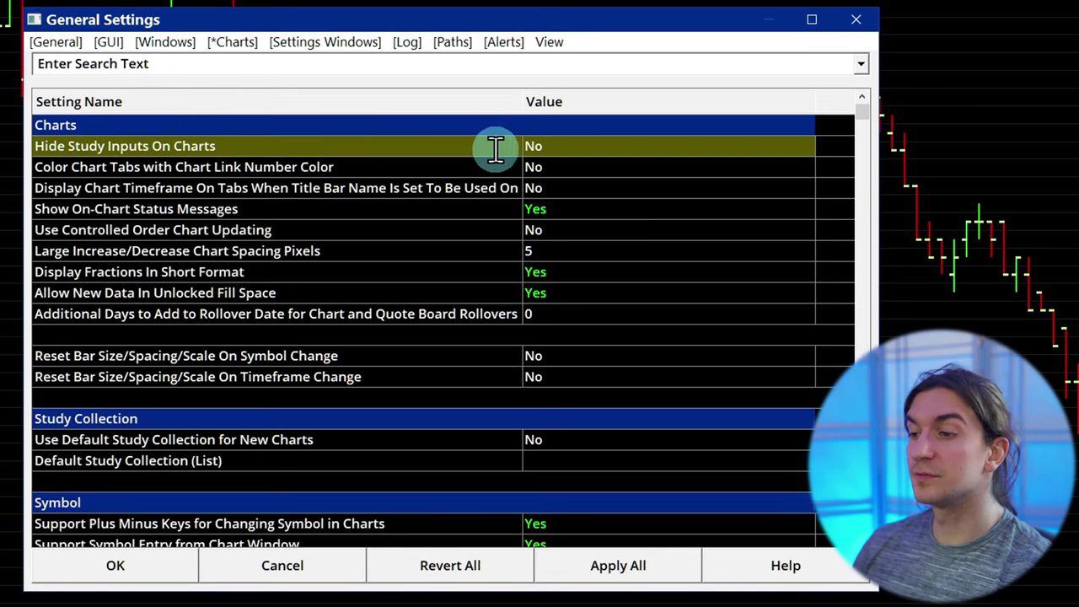
- Set Hide Study Inputs On Charts to Yes in the Charts settings and apply the change
{"action": "left_click", "coordinate": [536, 146]}
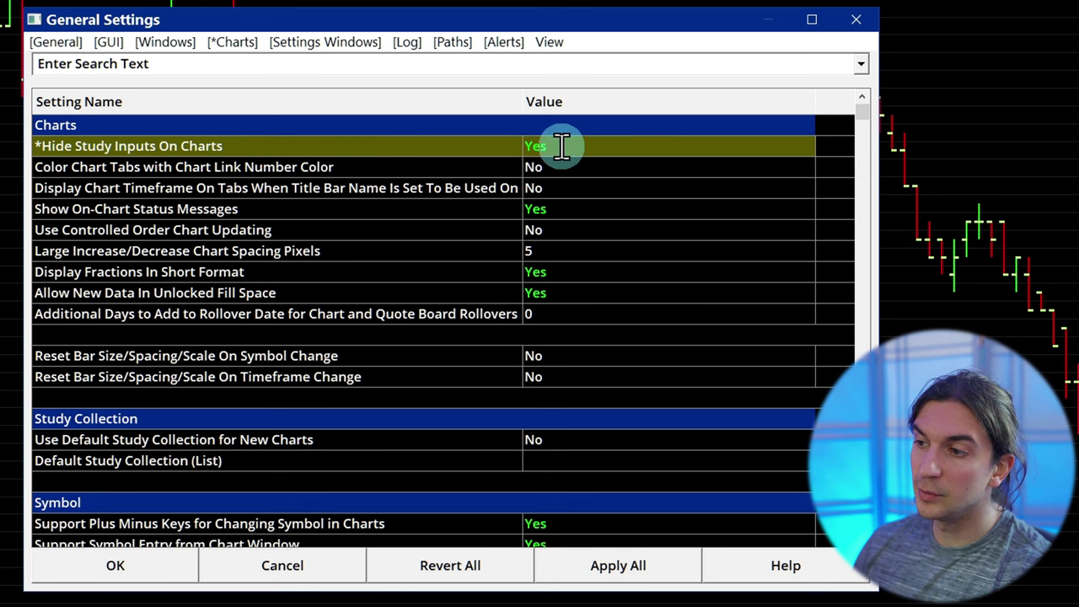
{"action": "left_click", "coordinate": [610, 574]}
- Examine the Settings Windows options for single-click editing and text selection
{"action": "key", "text": "ctrl+Tab"}
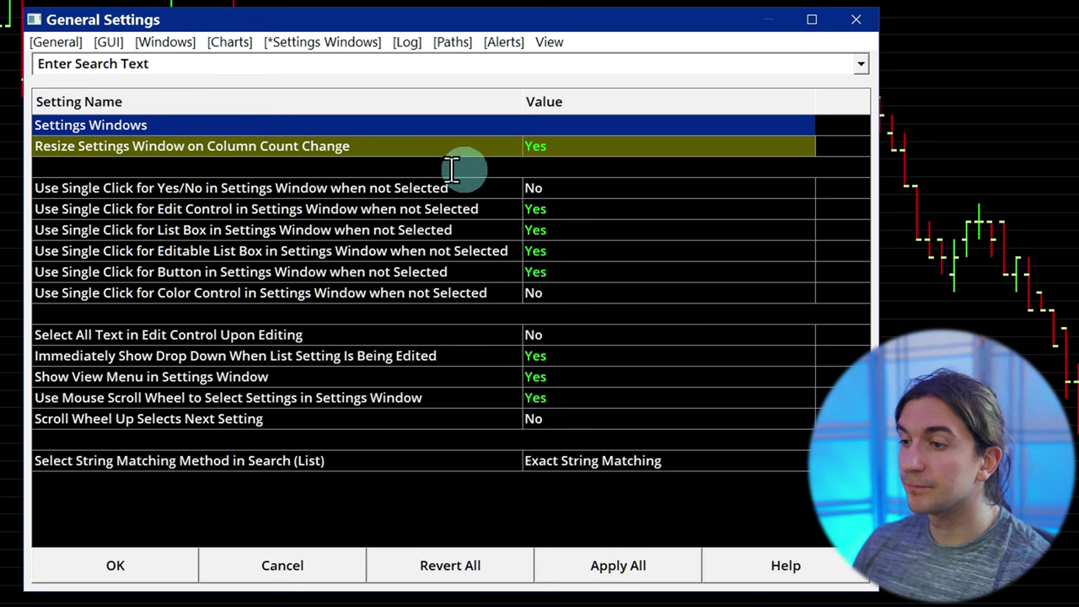
{"action": "scroll", "coordinate": [341, 426], "scroll_direction": "down", "scroll_amount": 4}
{"action": "scroll", "coordinate": [354, 409], "scroll_direction": "up", "scroll_amount": 8}
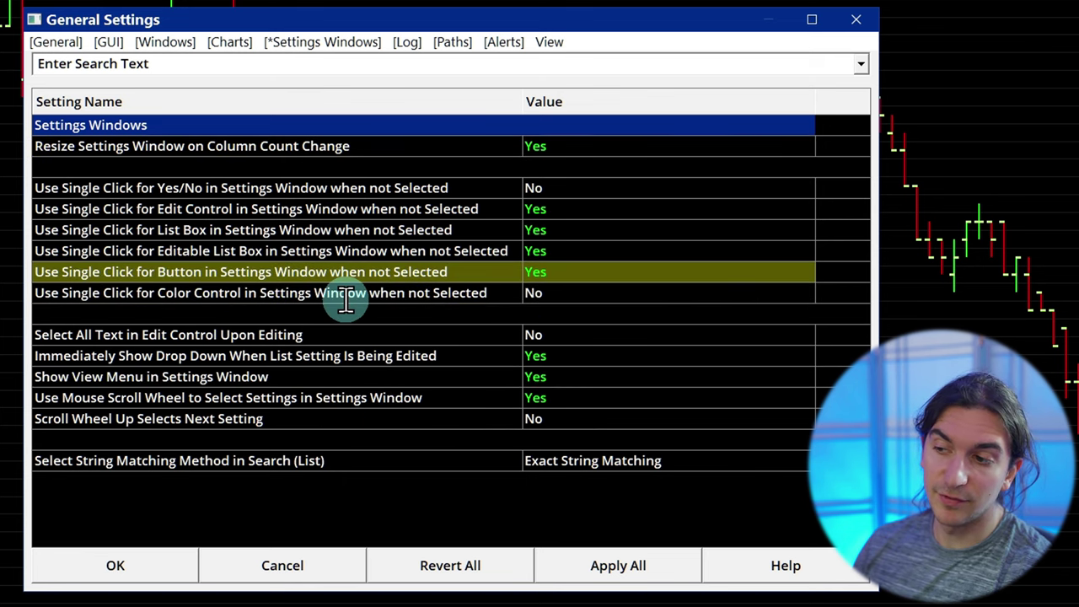
{"action": "scroll", "coordinate": [371, 287], "scroll_direction": "up", "scroll_amount": 6}
{"action": "scroll", "coordinate": [383, 302], "scroll_direction": "down", "scroll_amount": 2}
{"action": "scroll", "coordinate": [328, 333], "scroll_direction": "down", "scroll_amount": 6}
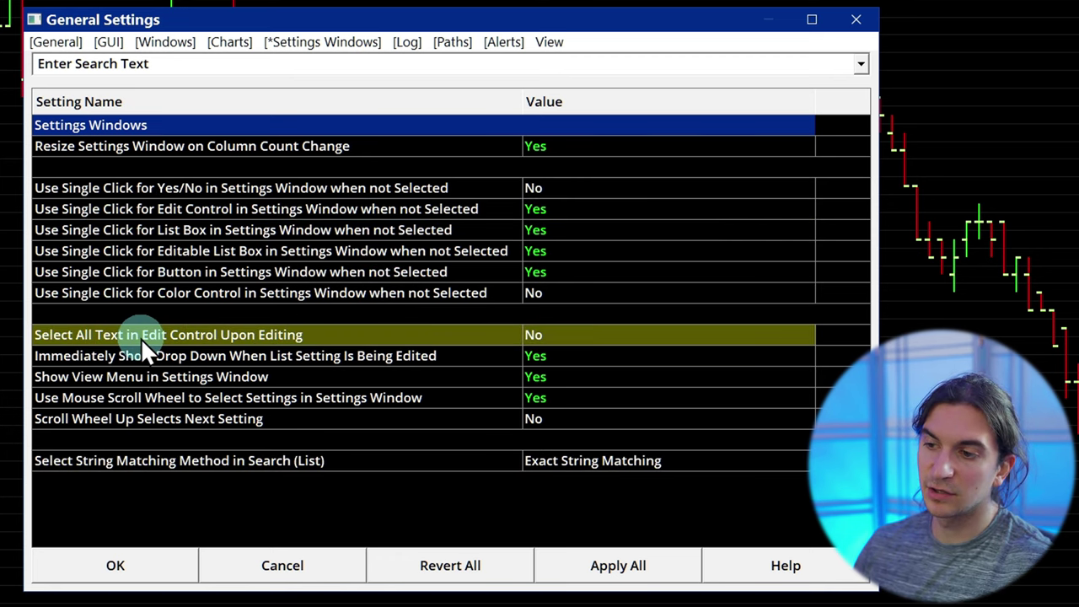
- Set Select All Text in Edit Control Upon Editing to Yes, apply it, and test it on the chart's symbol field
{"action": "left_click", "coordinate": [538, 335]}
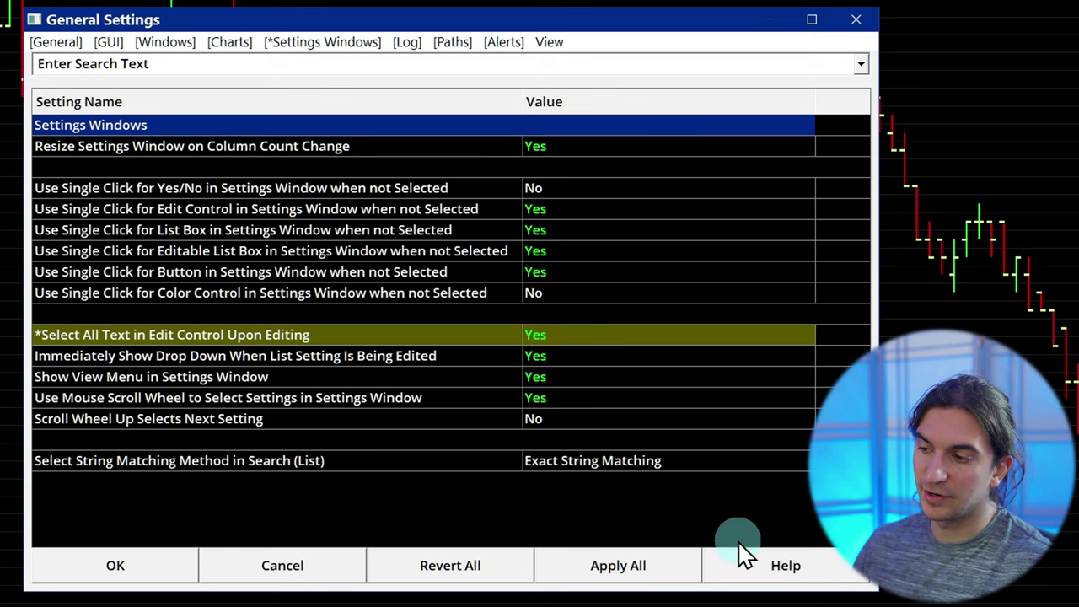
{"action": "left_click", "coordinate": [621, 567]}
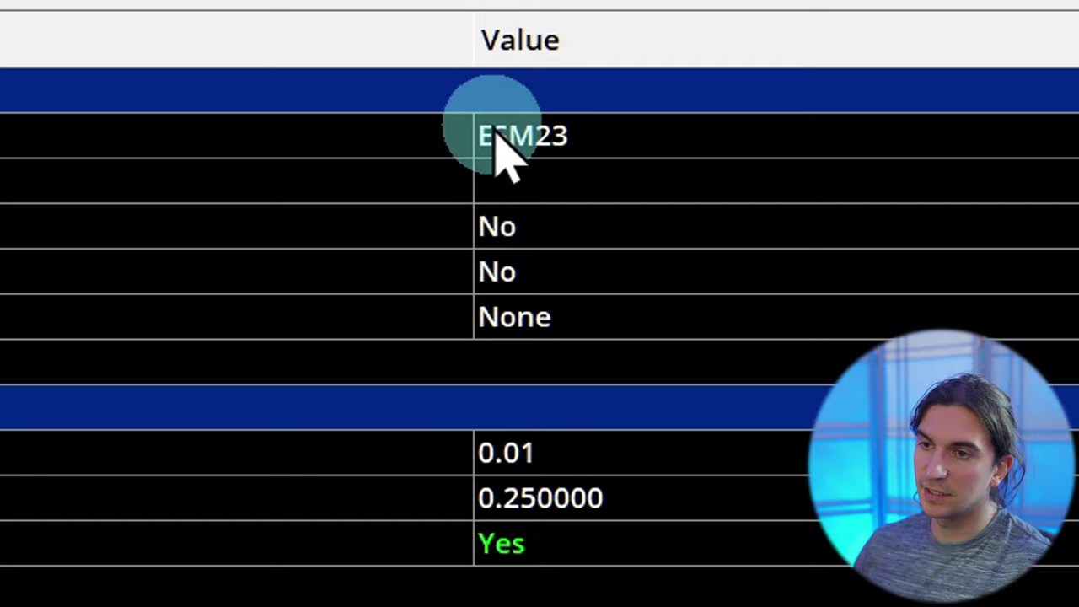
{"action": "left_click", "coordinate": [565, 148]}
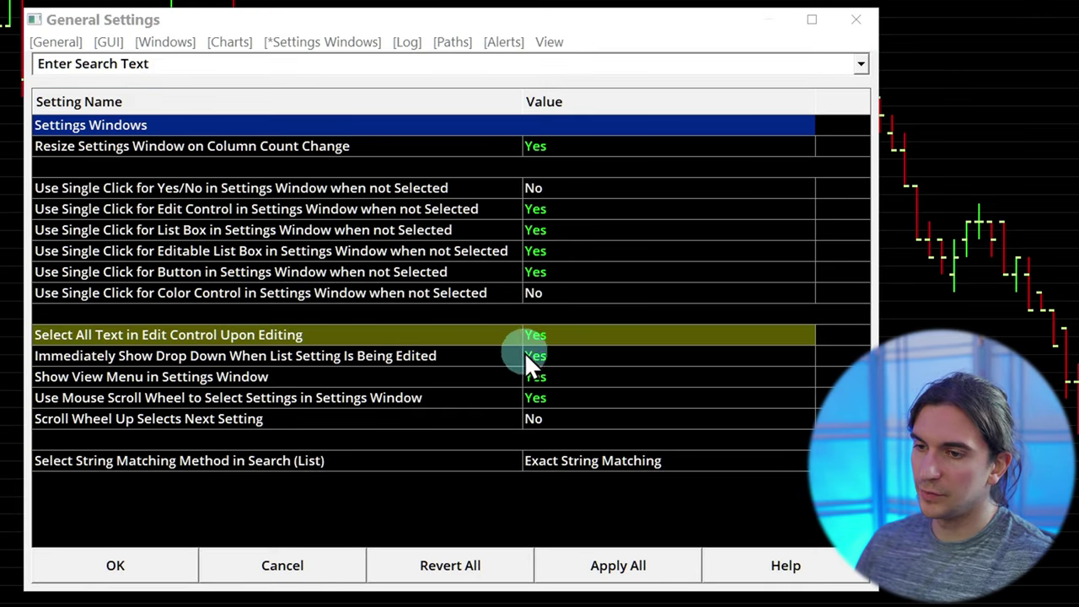
- Set Select All Text in Edit Control Upon Editing back to No and apply the change
{"action": "left_click", "coordinate": [539, 338]}
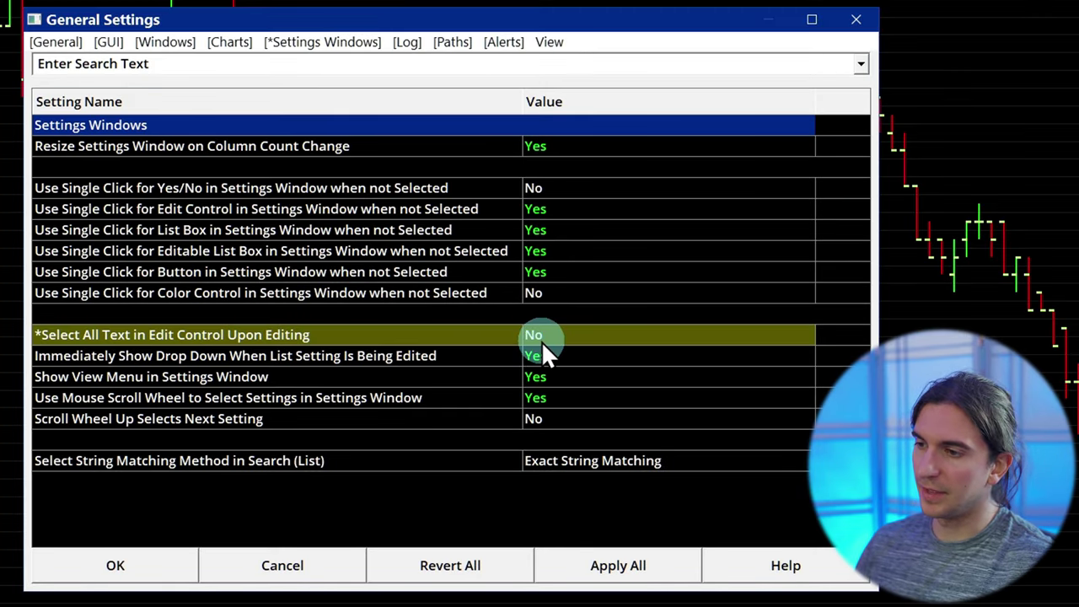
{"action": "left_click", "coordinate": [614, 582]}
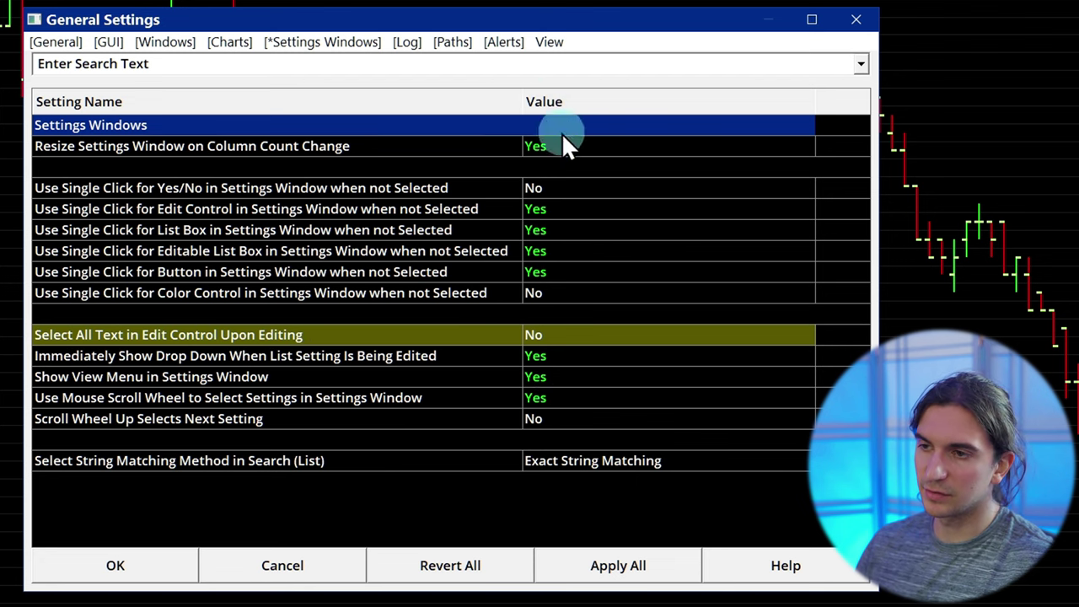
- Examine the Log settings and the file and folder locations in the Paths settings
{"action": "left_click", "coordinate": [406, 42]}
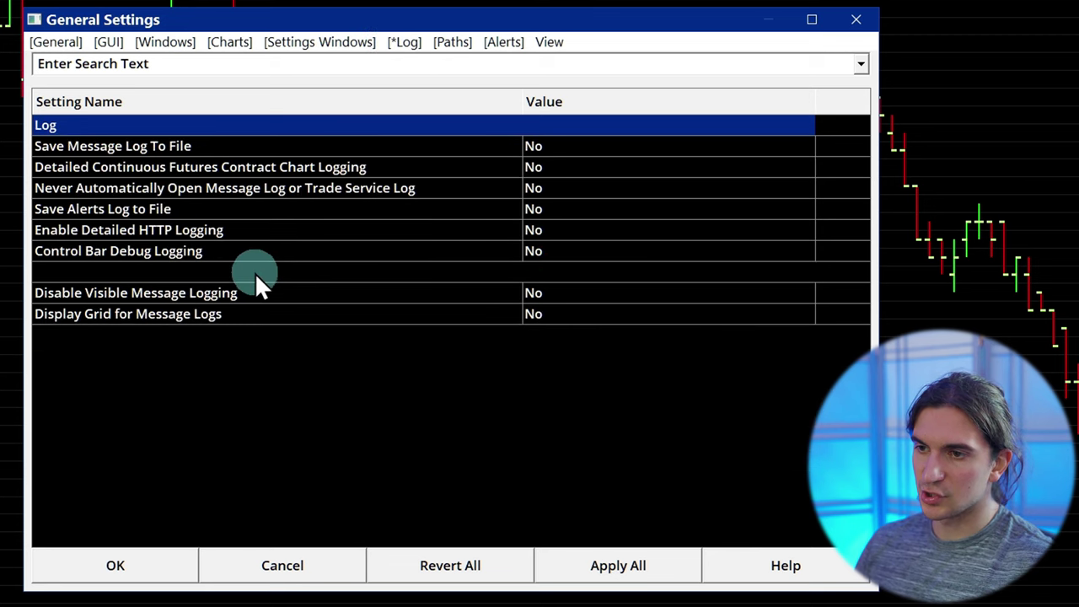
{"action": "left_click", "coordinate": [447, 43]}
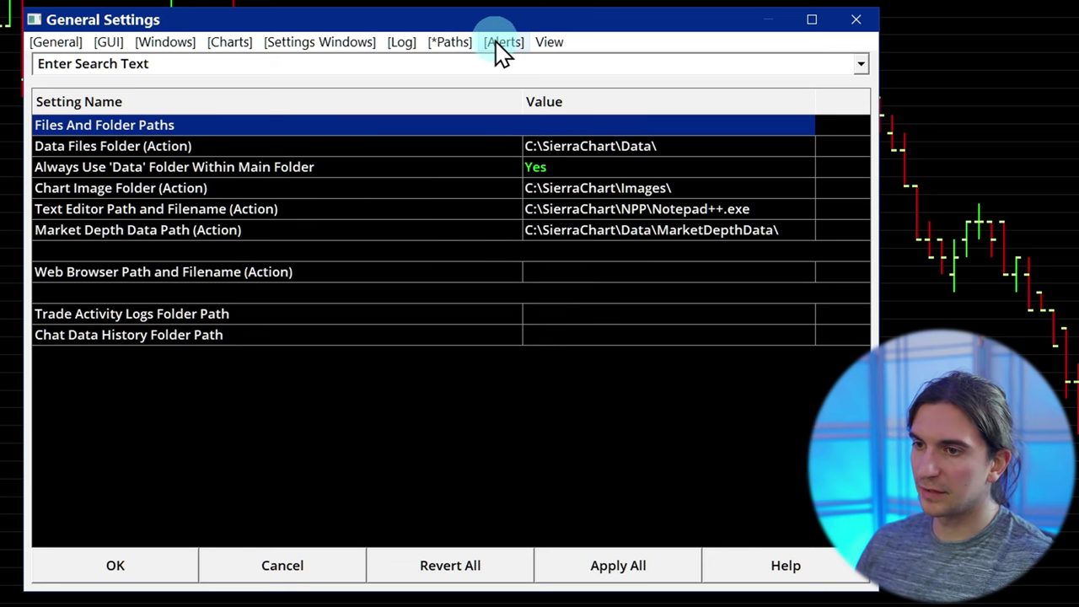
- Look through the available alert numbers in the Alerts settings and keep Alert 1 selected
{"action": "left_click", "coordinate": [501, 42]}
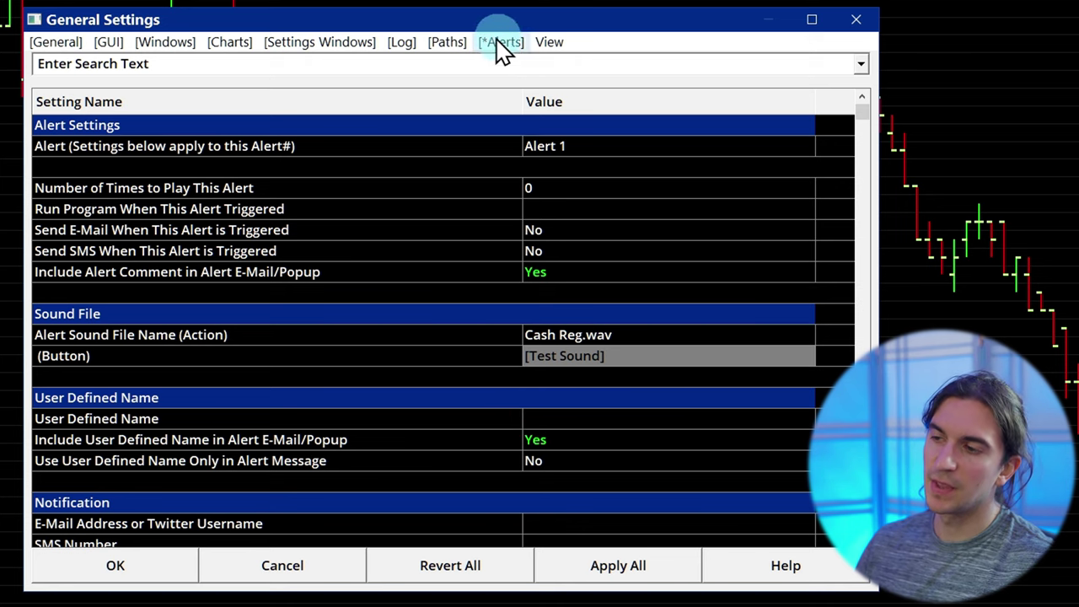
{"action": "left_click", "coordinate": [313, 184]}
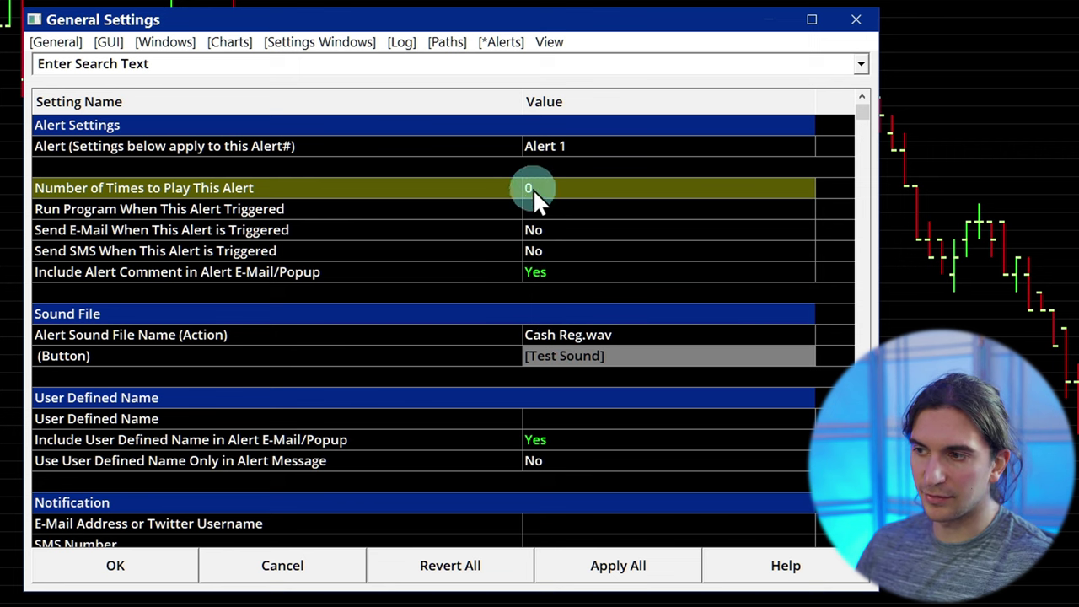
{"action": "left_click", "coordinate": [543, 149]}
{"action": "scroll", "coordinate": [636, 364], "scroll_direction": "down", "scroll_amount": 20}
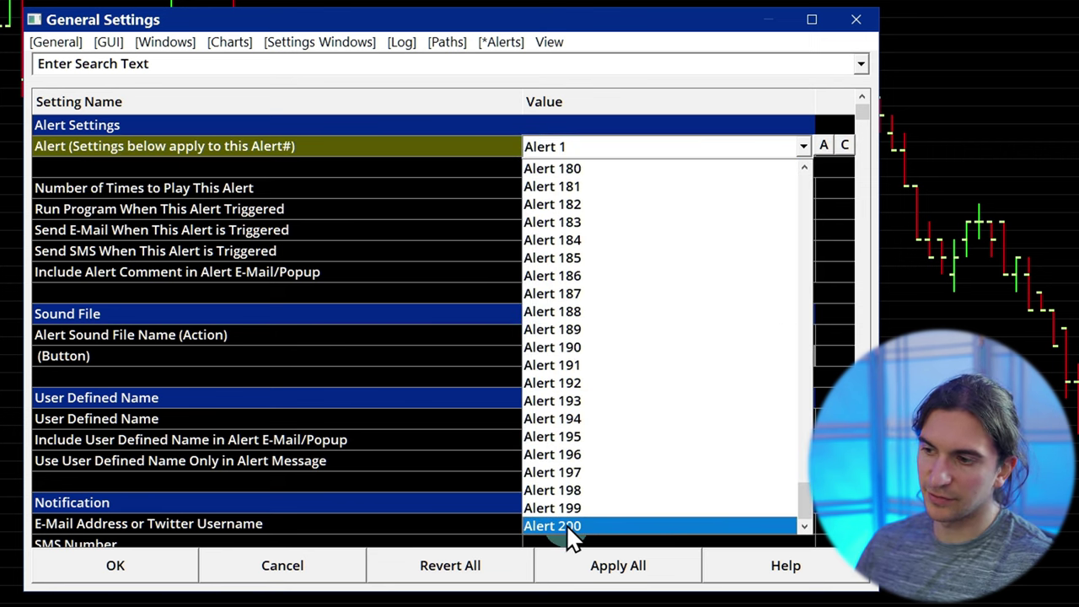
{"action": "scroll", "coordinate": [580, 506], "scroll_direction": "up", "scroll_amount": 20}
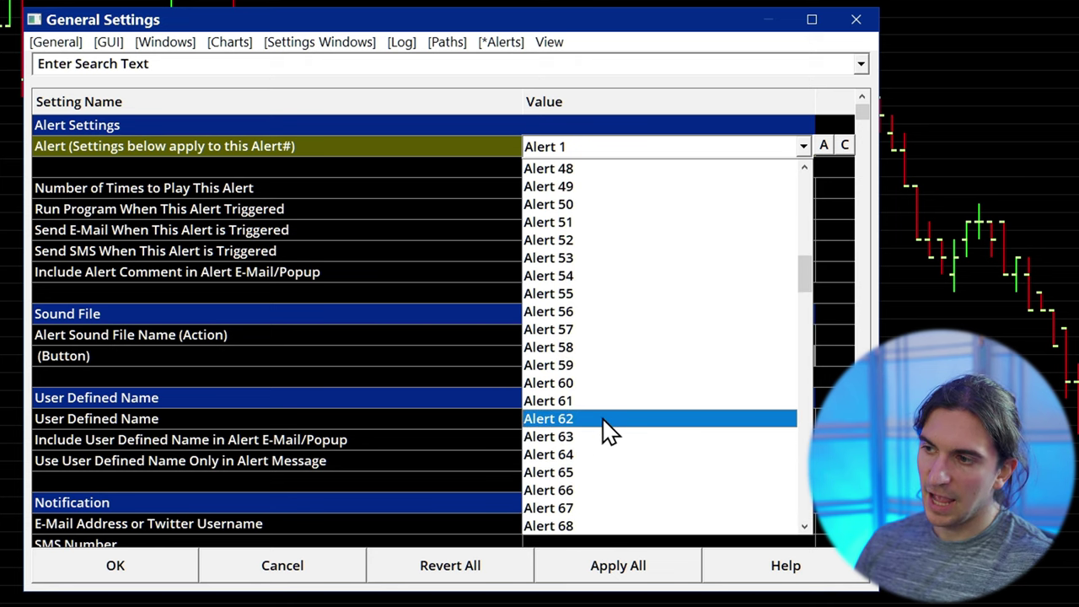
{"action": "scroll", "coordinate": [605, 432], "scroll_direction": "up", "scroll_amount": 16}
{"action": "left_click", "coordinate": [533, 171]}
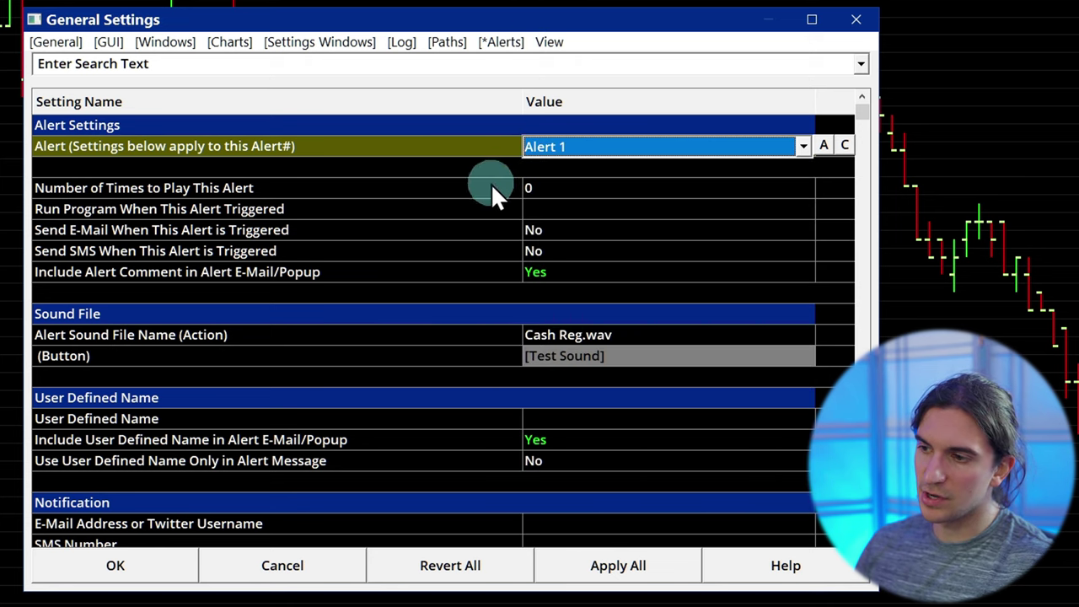
- Inspect the sound file assigned to Alert 1 and its sound test option
{"action": "left_click", "coordinate": [556, 335]}
{"action": "left_click", "coordinate": [617, 334]}
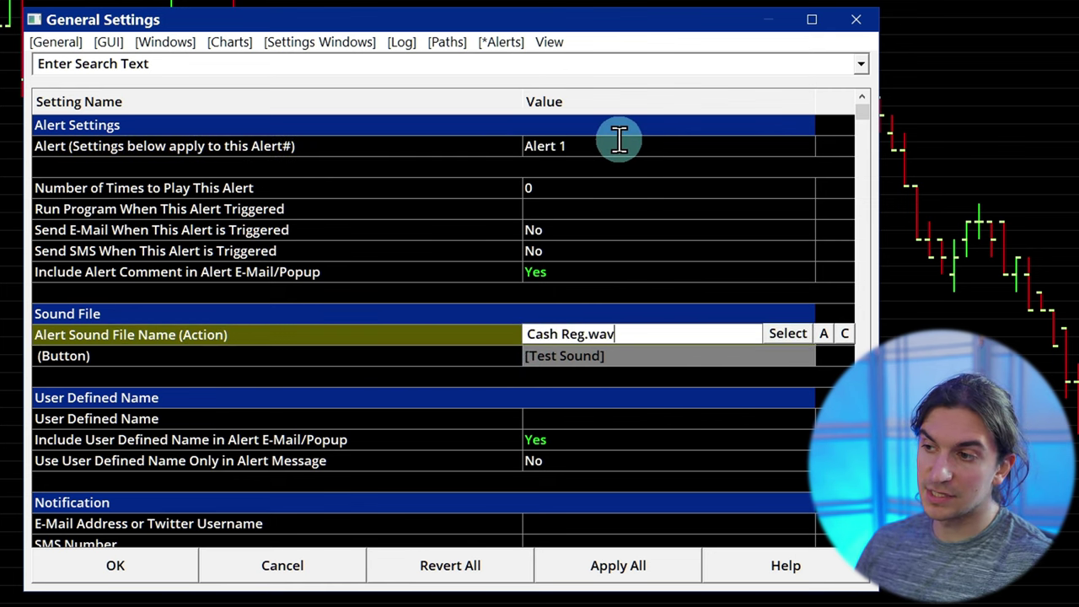
{"action": "left_click", "coordinate": [584, 146]}
{"action": "left_click", "coordinate": [506, 233]}
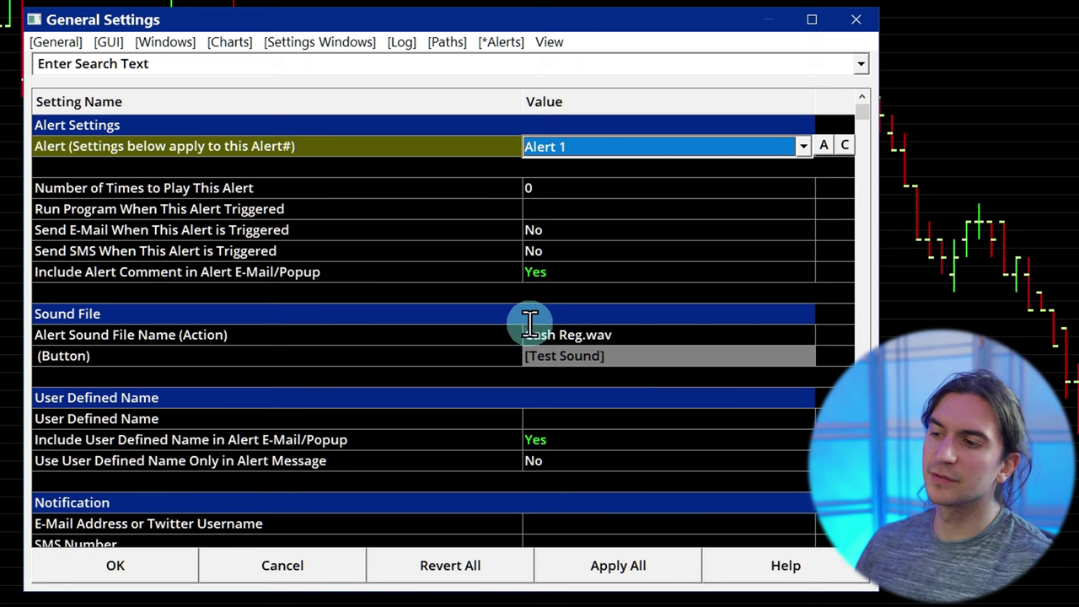
{"action": "left_click", "coordinate": [289, 354]}
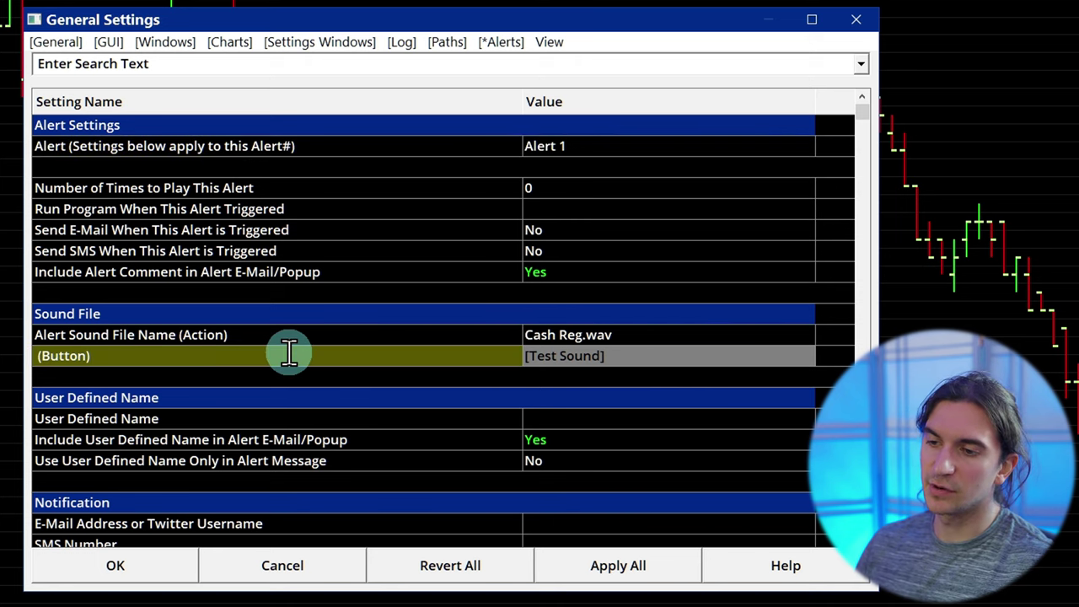
{"action": "left_click", "coordinate": [346, 395]}
{"action": "left_click", "coordinate": [330, 378]}
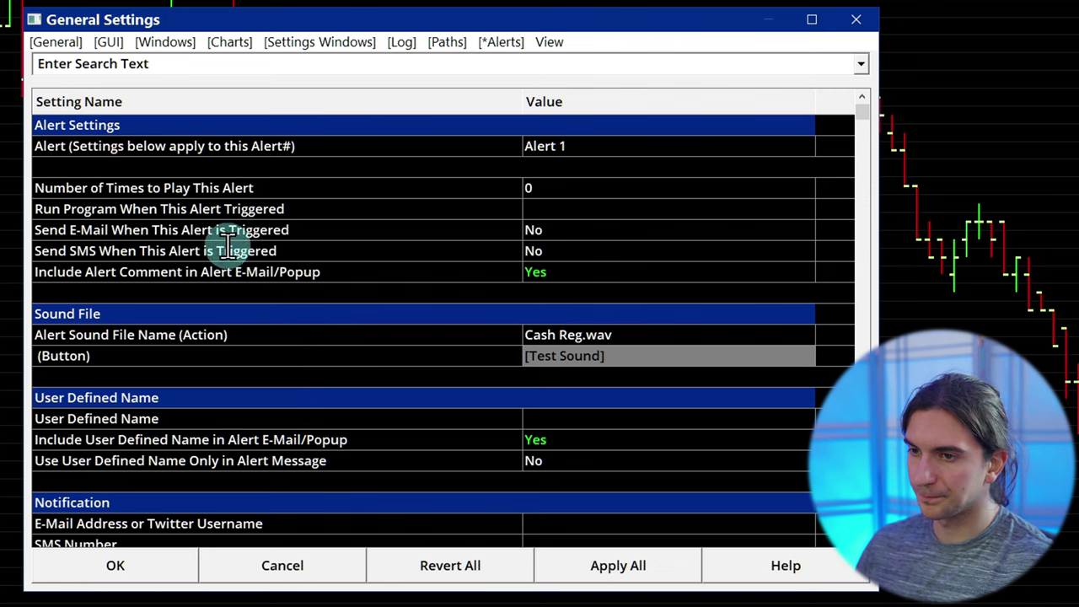
- Set Number of Times to Play This Alert to 1 for Alert 1 and apply the change
{"action": "left_click", "coordinate": [96, 187]}
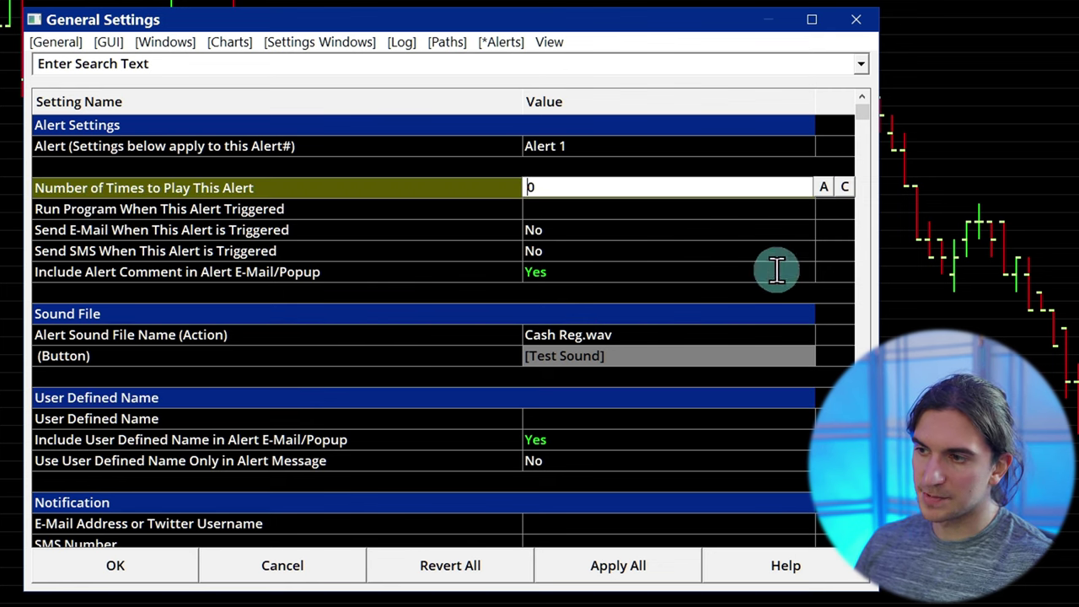
{"action": "double_click", "coordinate": [547, 186]}
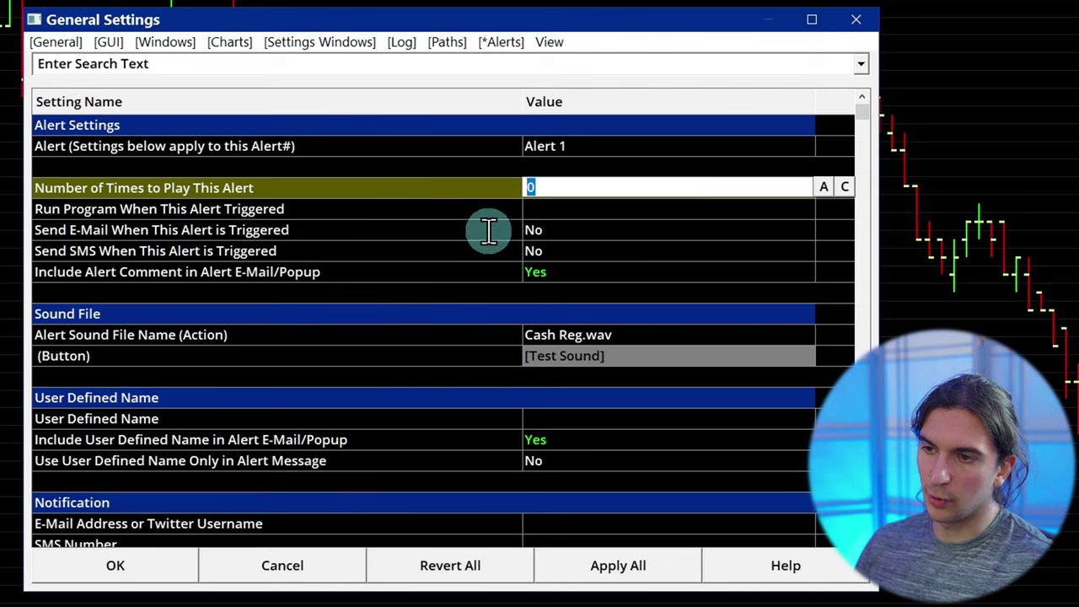
{"action": "type", "text": "1"}
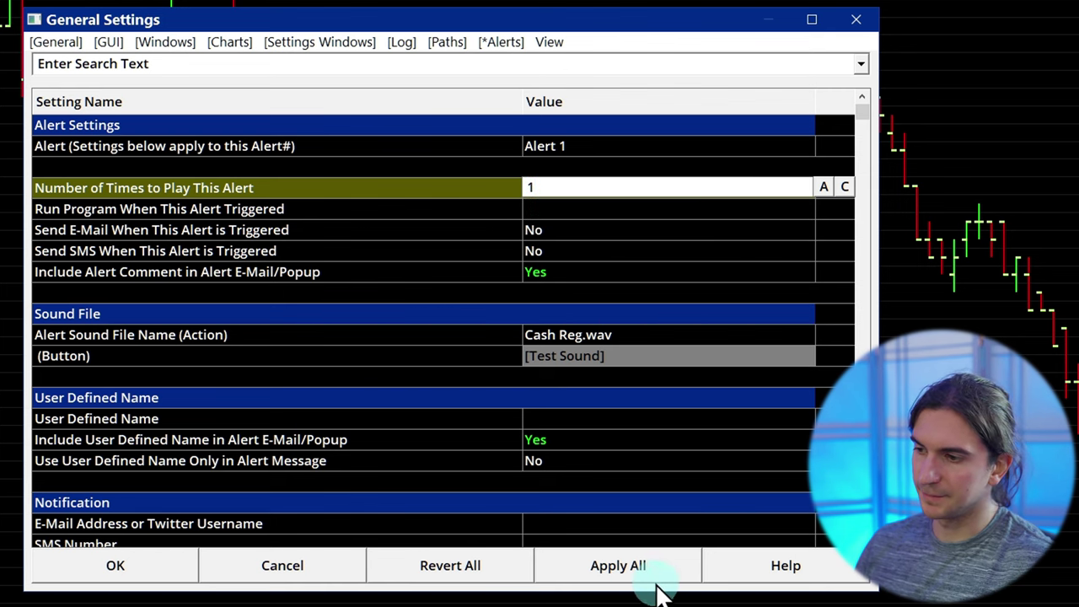
{"action": "left_click", "coordinate": [634, 573]}
- Examine the remaining Alert 1 options below the sound file, including the user defined name settings
{"action": "left_click", "coordinate": [401, 349]}
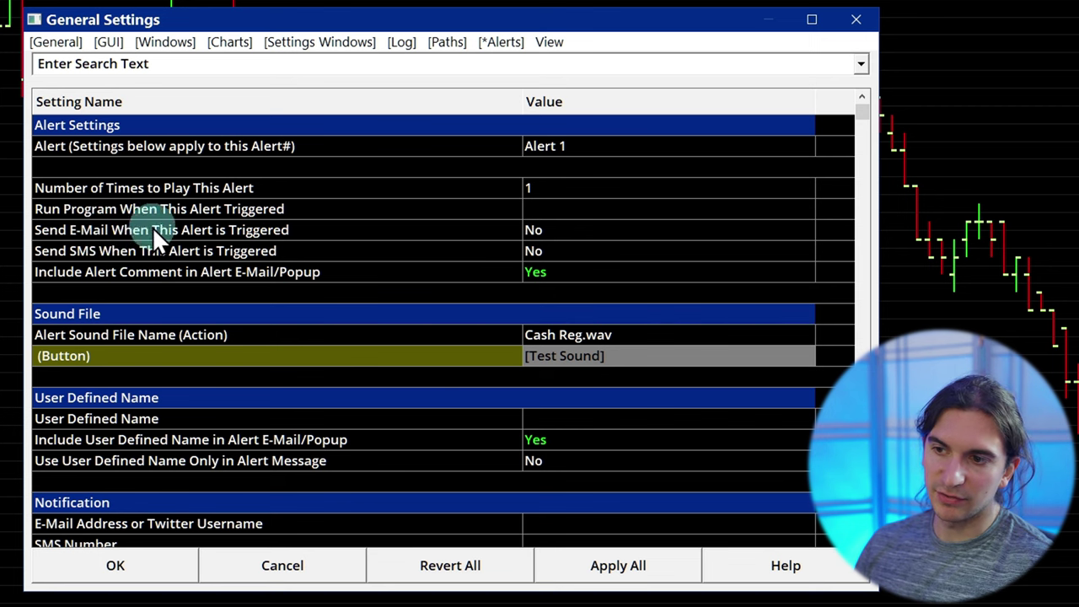
{"action": "key", "text": "Down"}
{"action": "key", "text": "Down"}
{"action": "key", "text": "Down"}
{"action": "key", "text": "Down"}
{"action": "key", "text": "Down"}
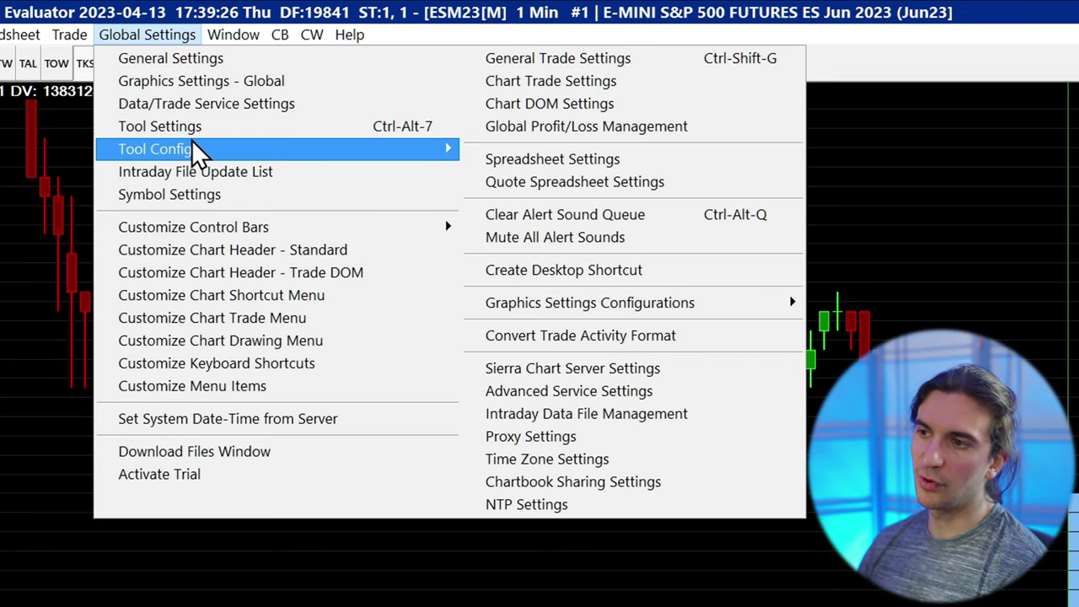
{"action": "mouse_move", "coordinate": [0, 34]}
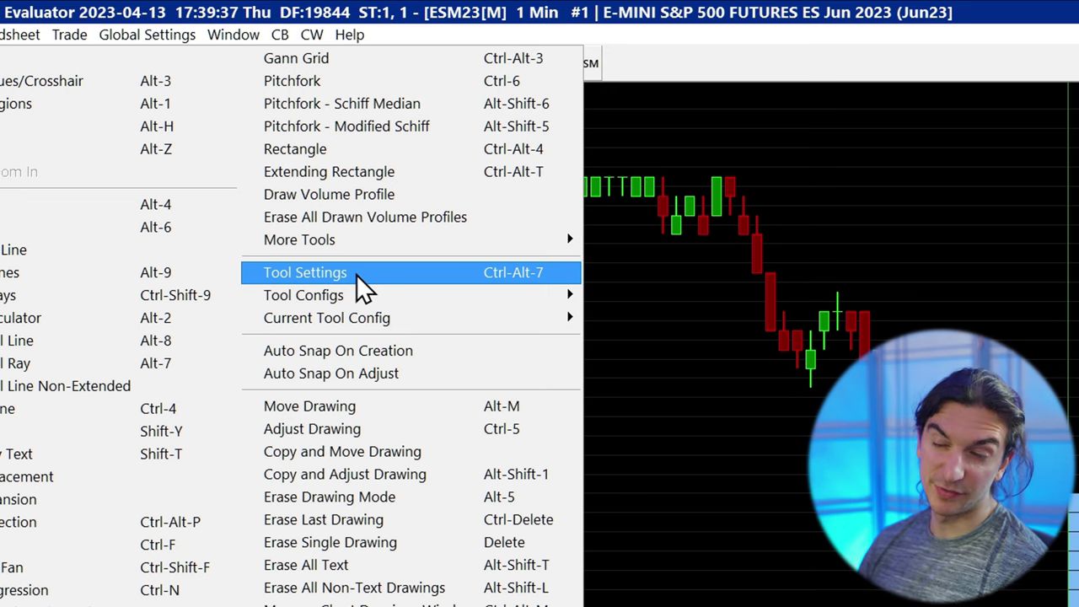
{"action": "mouse_move", "coordinate": [140, 34]}
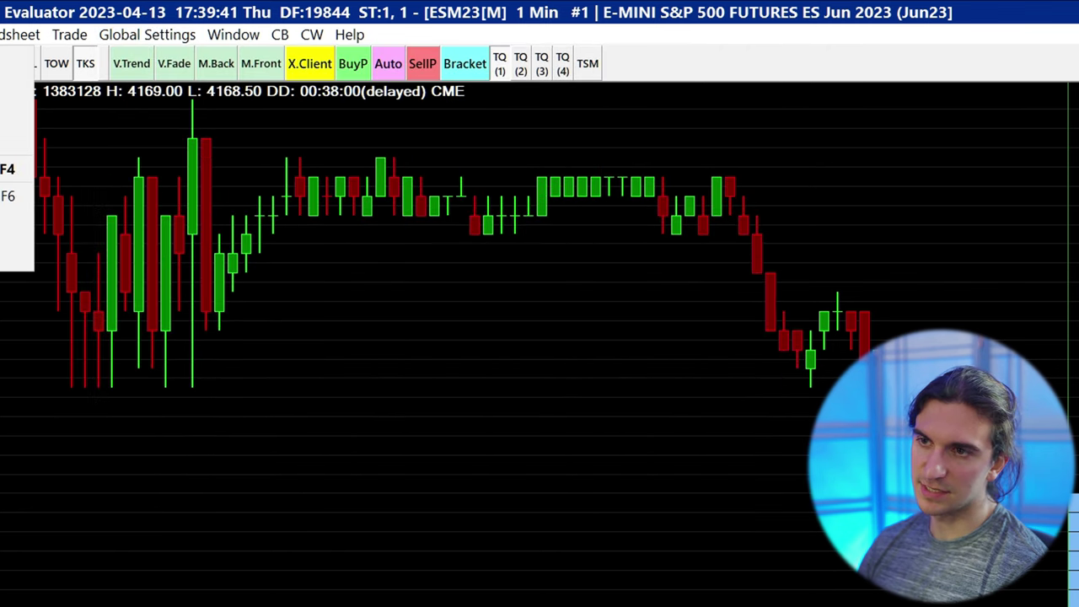
{"action": "mouse_move", "coordinate": [0, 34]}
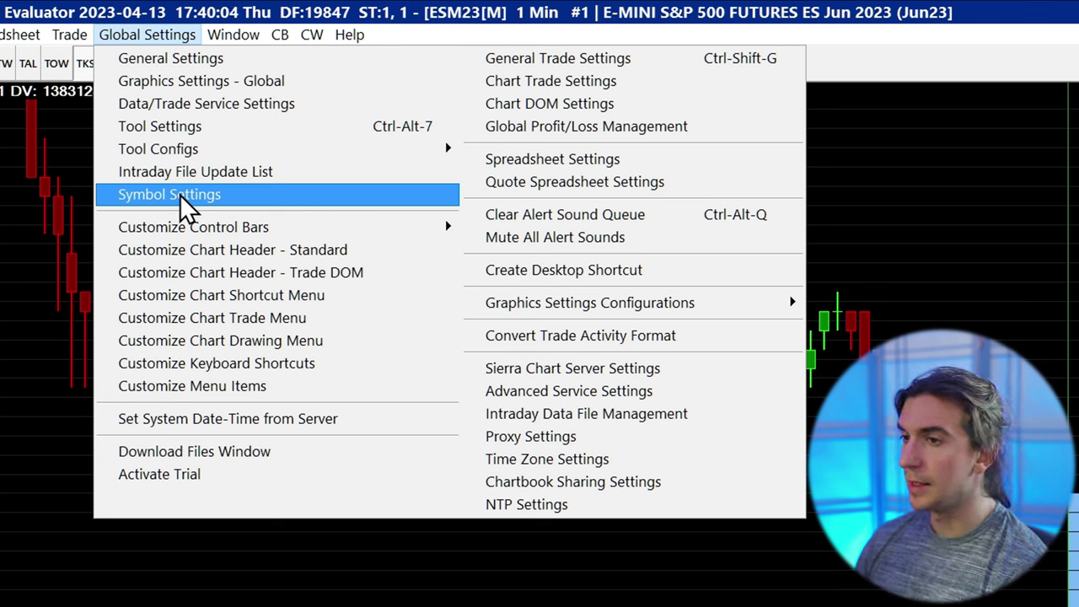
{"action": "mouse_move", "coordinate": [213, 236]}
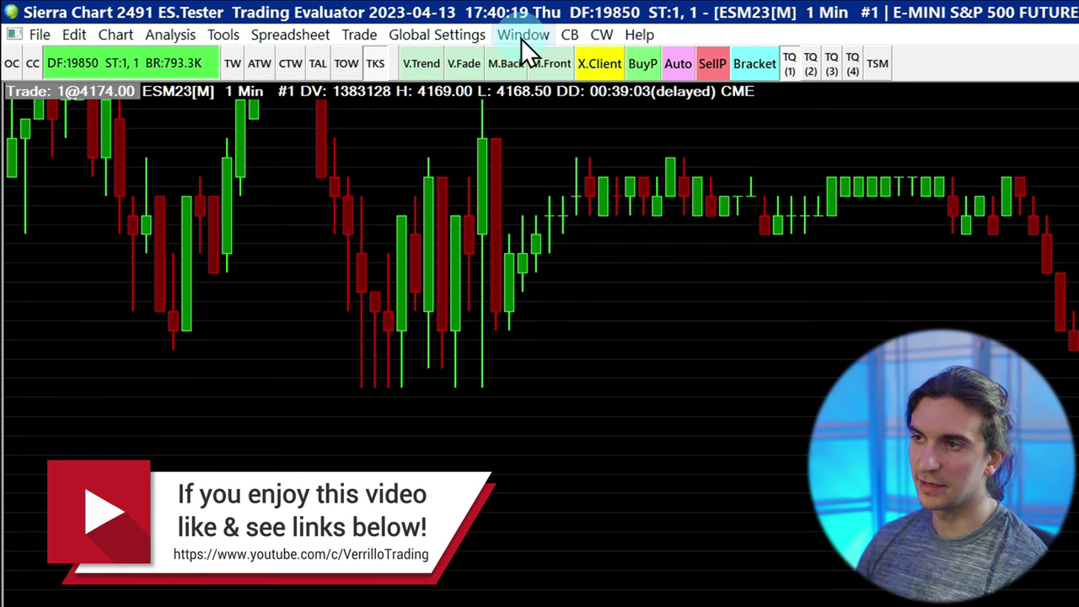
- View the customizable shortcut commands available on the chart, including the Study Settings entry
{"action": "left_click", "coordinate": [436, 39]}
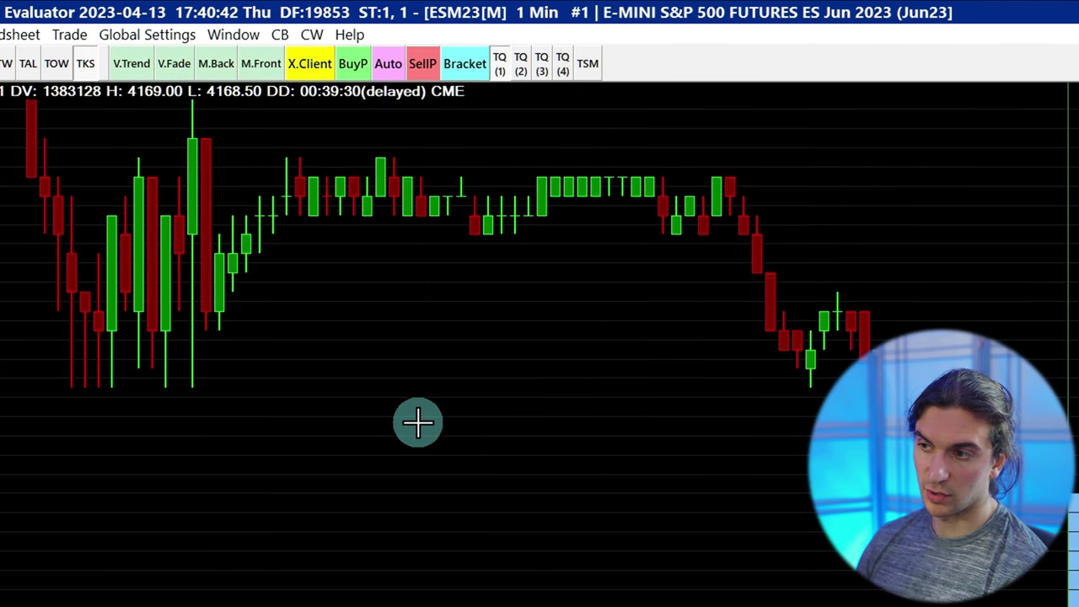
{"action": "right_click", "coordinate": [426, 398]}
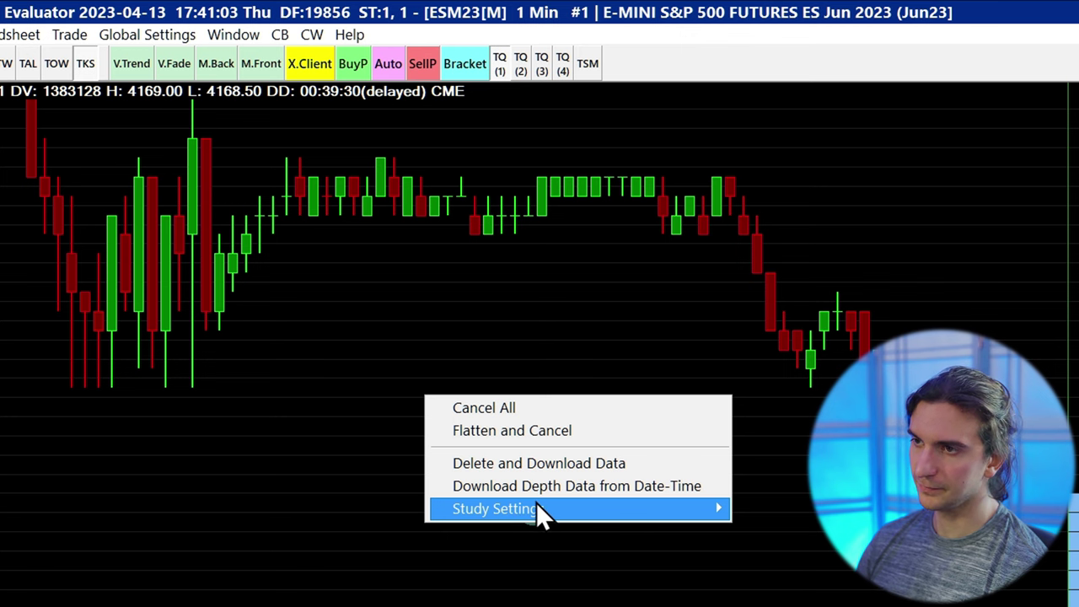
{"action": "key", "text": "Escape"}
- Open the keyboard shortcut customization and inspect the commands in the Analysis category
{"action": "left_click", "coordinate": [135, 35]}
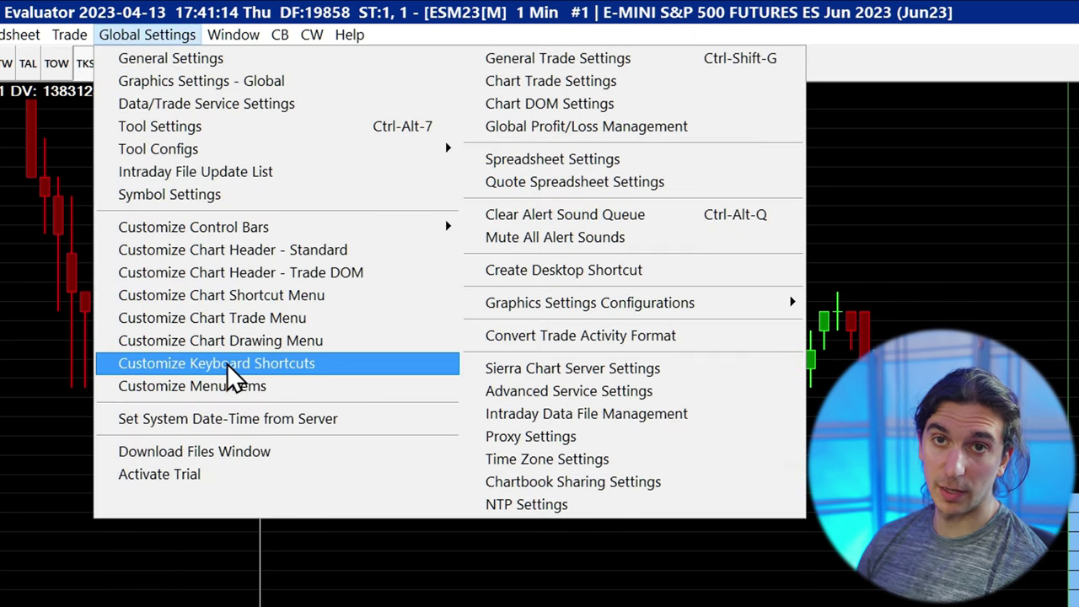
{"action": "left_click", "coordinate": [287, 380]}
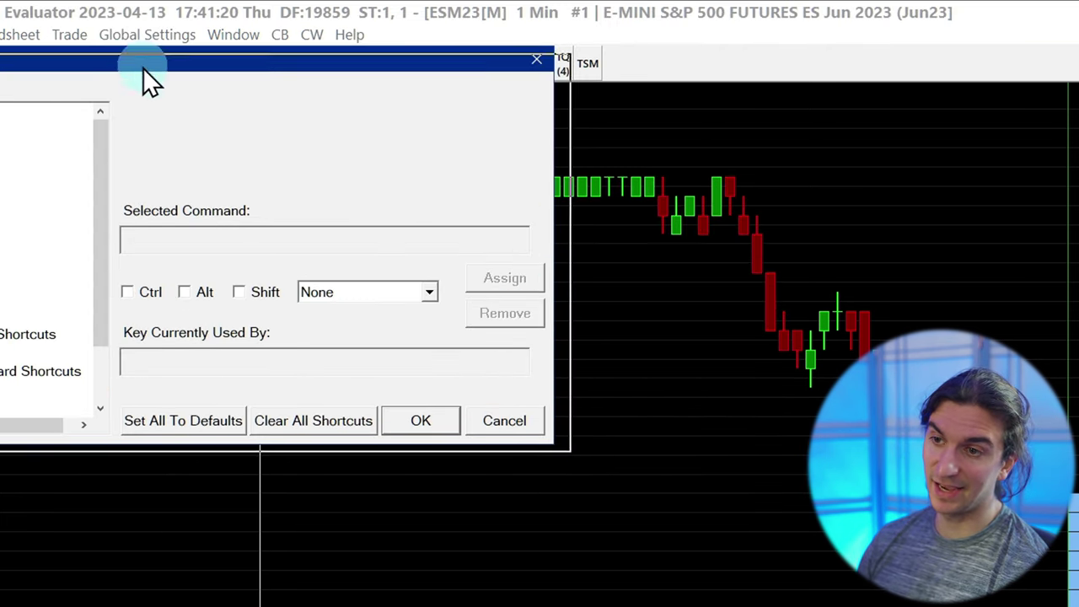
{"action": "left_click_drag", "start_coordinate": [133, 73], "coordinate": [213, 234]}
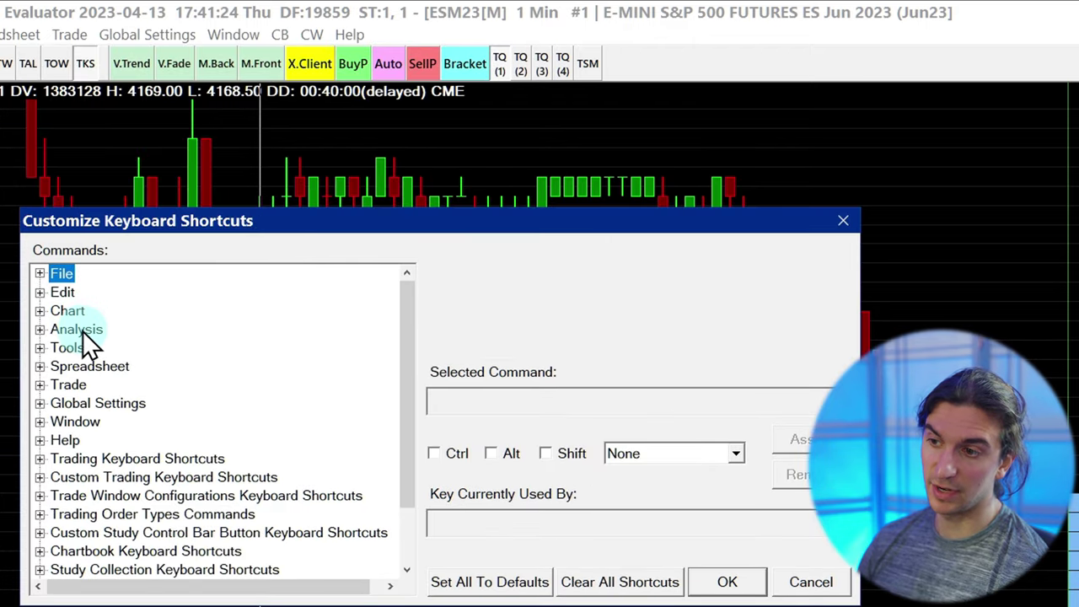
{"action": "left_click", "coordinate": [40, 330]}
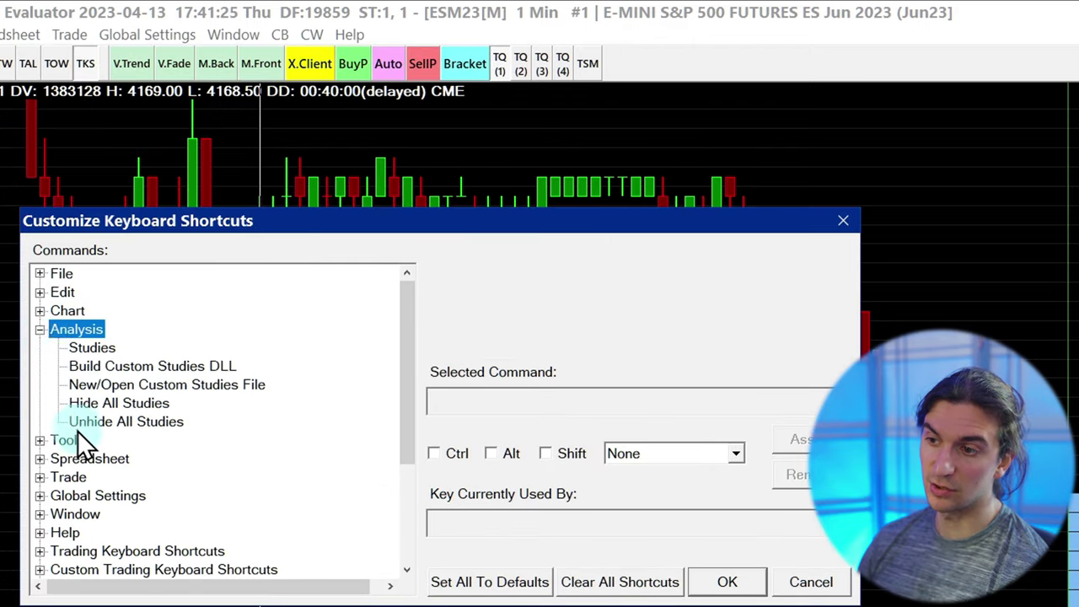
{"action": "left_click", "coordinate": [40, 330]}
- Check the keyboard shortcut assigned to Chart Settings, browse the other command categories, and close the keyboard shortcut customization
{"action": "left_click", "coordinate": [40, 310]}
{"action": "left_click", "coordinate": [102, 290]}
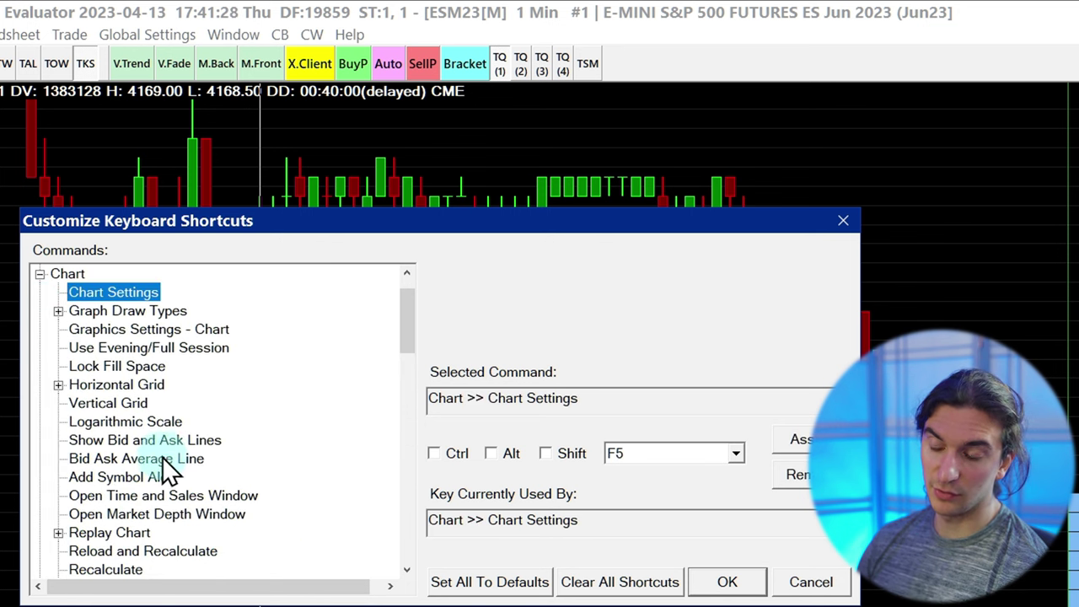
{"action": "scroll", "coordinate": [160, 476], "scroll_direction": "down", "scroll_amount": 15}
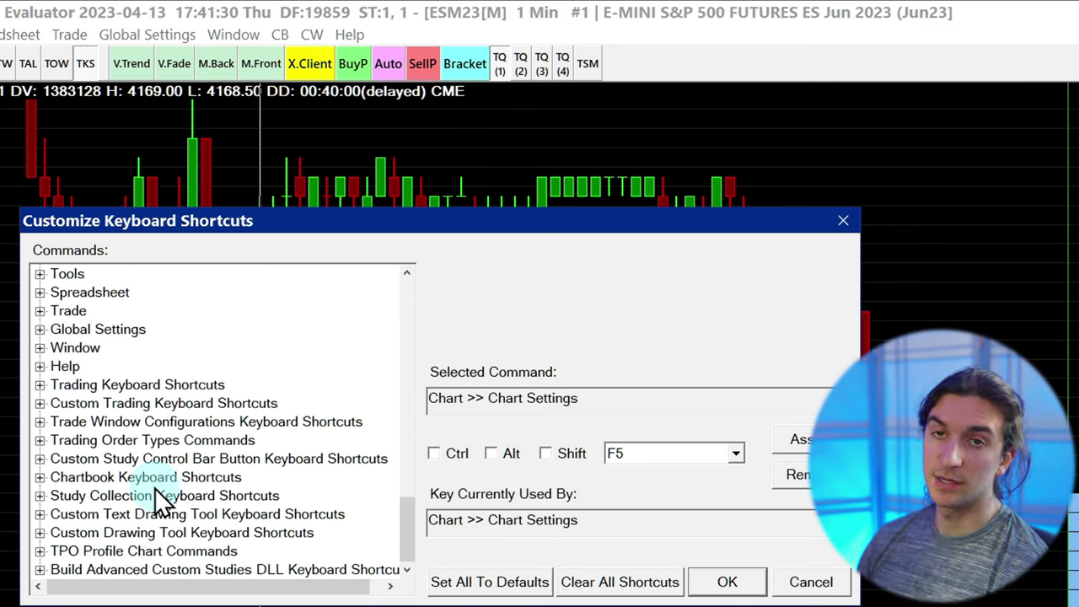
{"action": "scroll", "coordinate": [144, 457], "scroll_direction": "up", "scroll_amount": 16}
{"action": "left_click", "coordinate": [843, 220]}
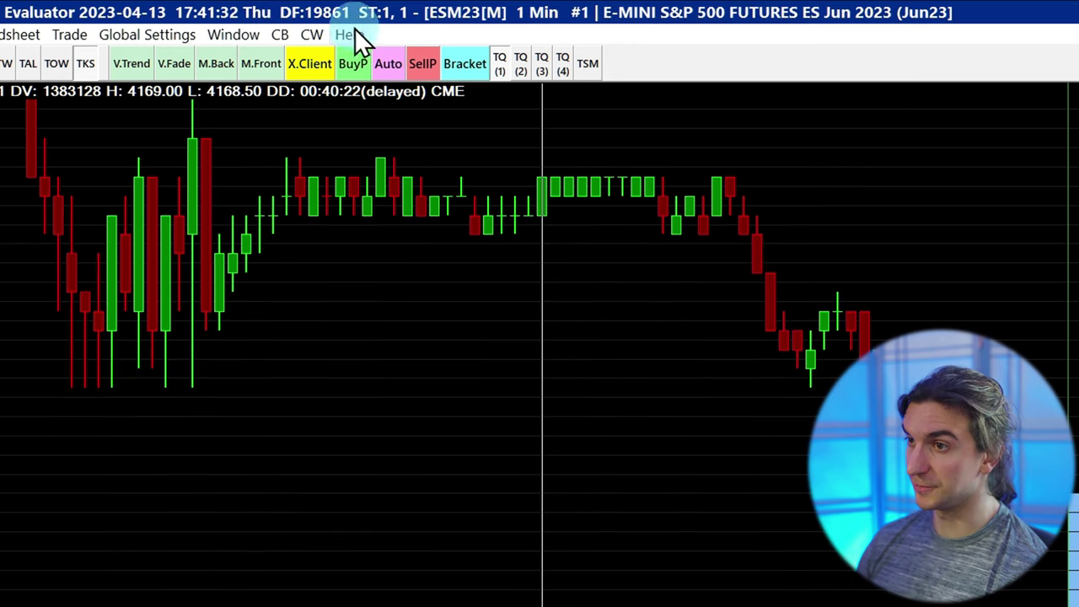
- Look through the commands under Global Settings and Trade, including Tool Settings, Graphics Settings Configurations and the global graphics settings
{"action": "left_click", "coordinate": [188, 35]}
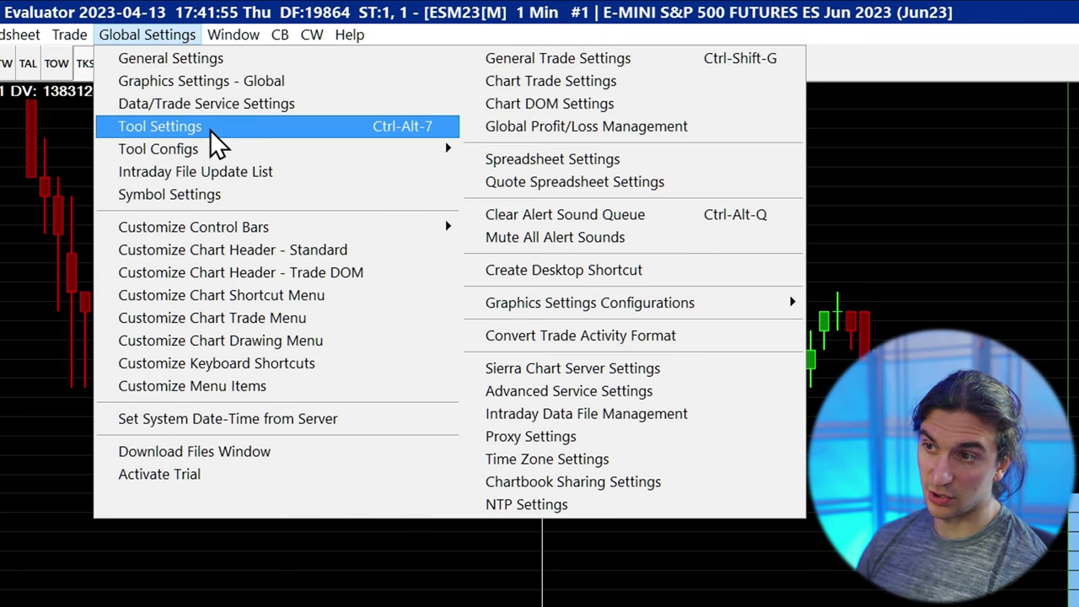
{"action": "mouse_move", "coordinate": [71, 38]}
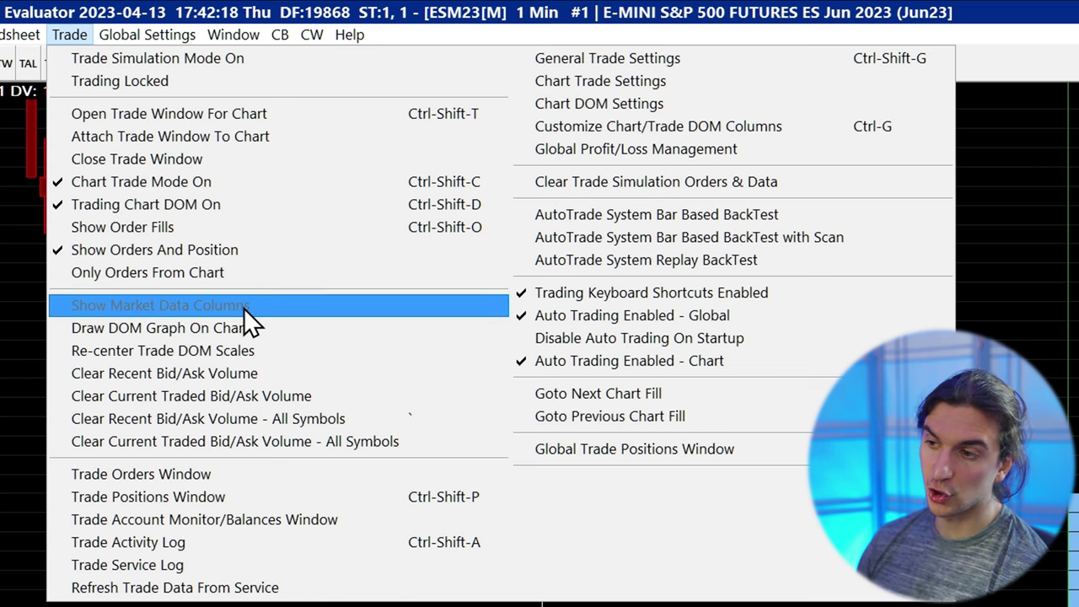
{"action": "mouse_move", "coordinate": [152, 36]}
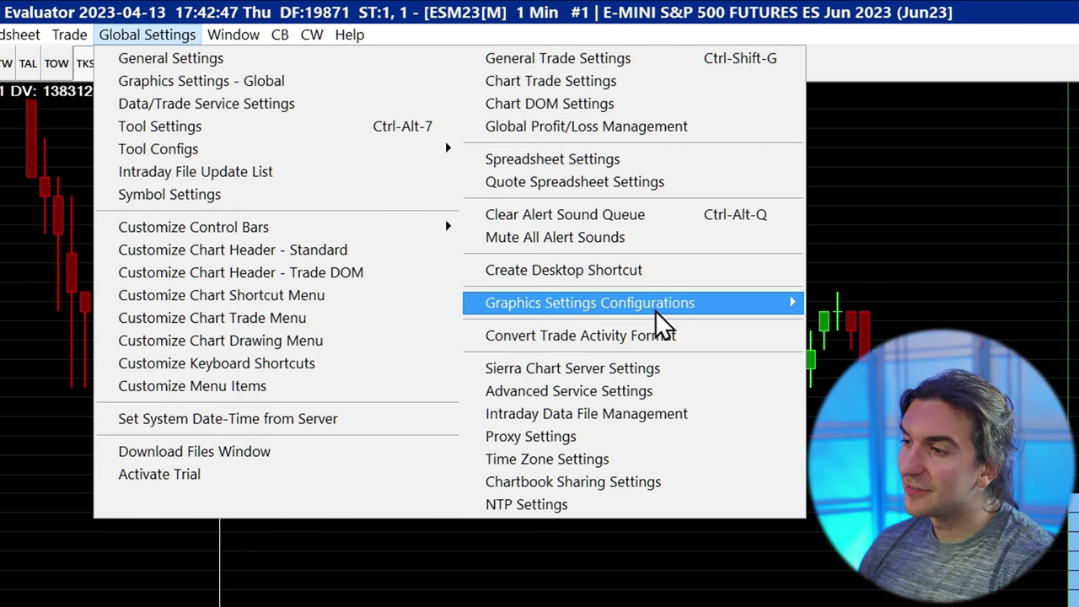
{"action": "mouse_move", "coordinate": [659, 324]}
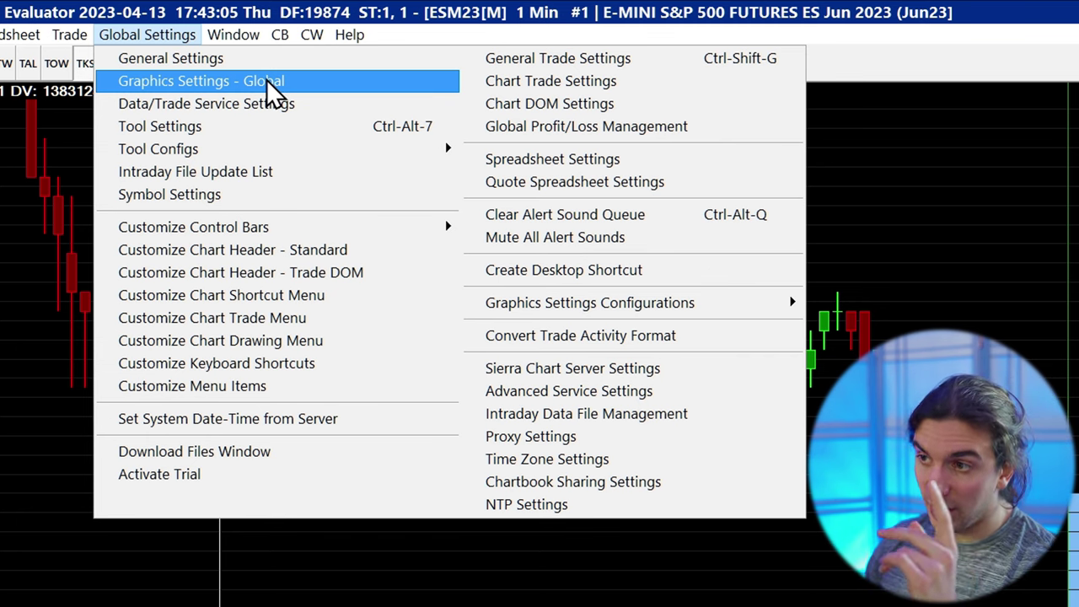
{"action": "key", "text": "Escape"}
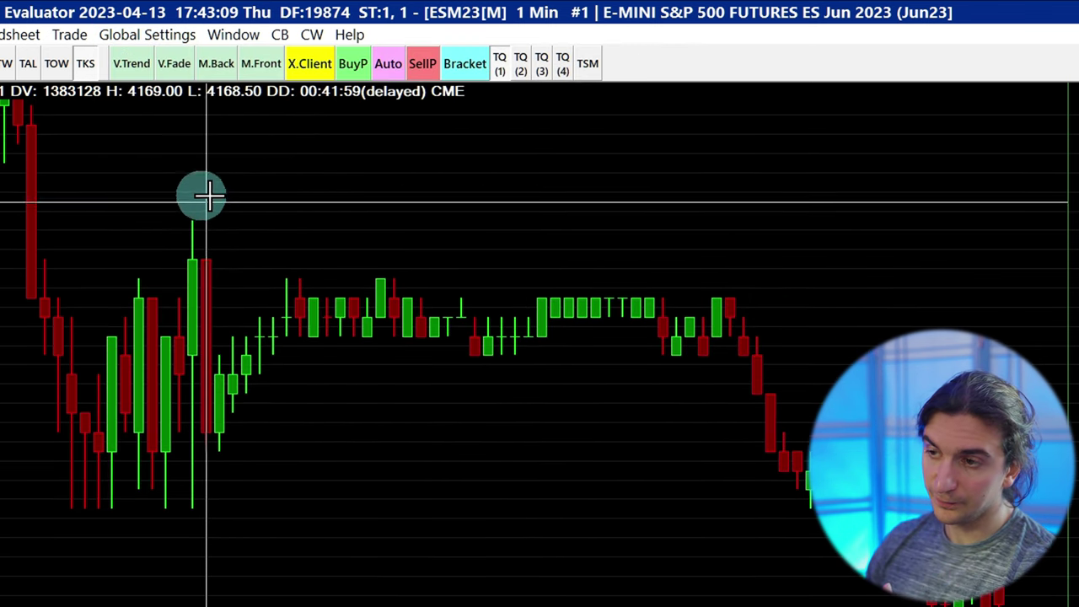
- Open the chart's own graphics settings and examine the color and width elements, including Chart Background
{"action": "left_click", "coordinate": [49, 36]}
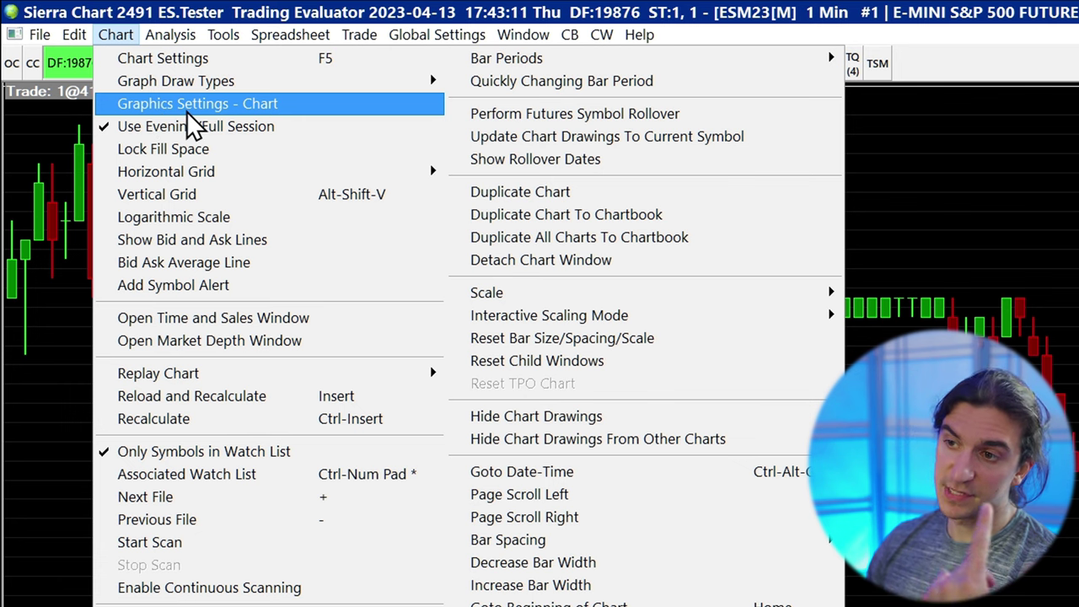
{"action": "left_click", "coordinate": [122, 110]}
{"action": "left_click_drag", "start_coordinate": [203, 61], "coordinate": [487, 223]}
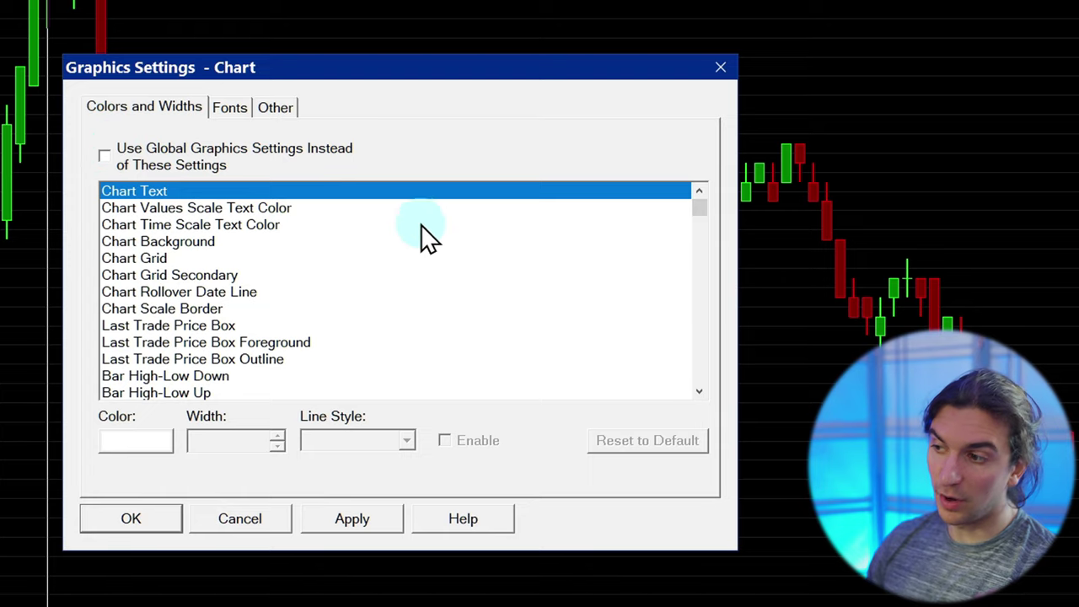
{"action": "left_click", "coordinate": [334, 242]}
{"action": "scroll", "coordinate": [268, 347], "scroll_direction": "down", "scroll_amount": 20}
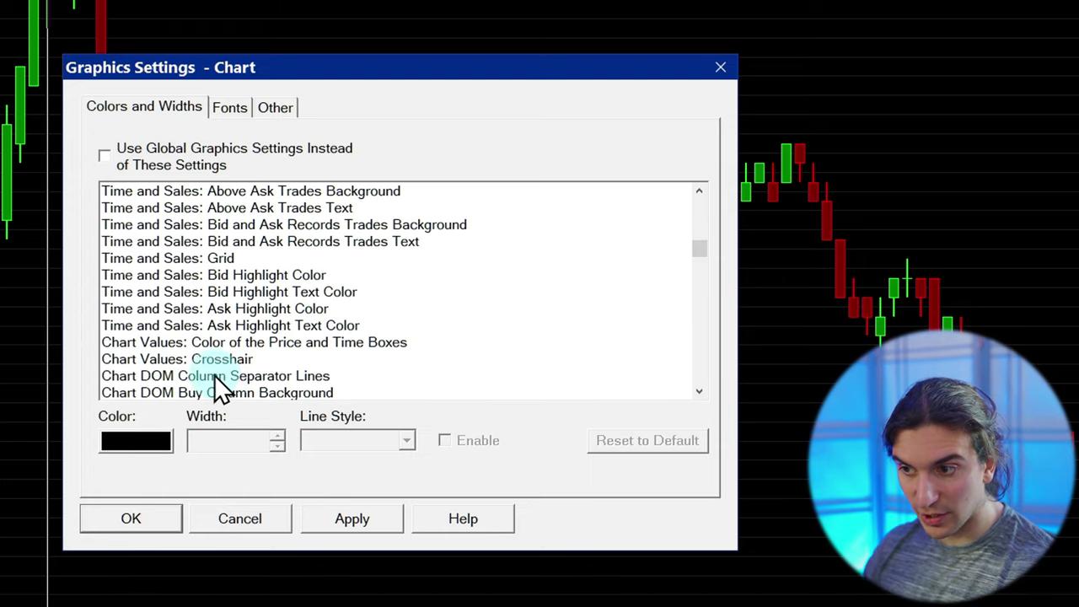
{"action": "scroll", "coordinate": [239, 294], "scroll_direction": "down", "scroll_amount": 3}
{"action": "scroll", "coordinate": [253, 337], "scroll_direction": "up", "scroll_amount": 20}
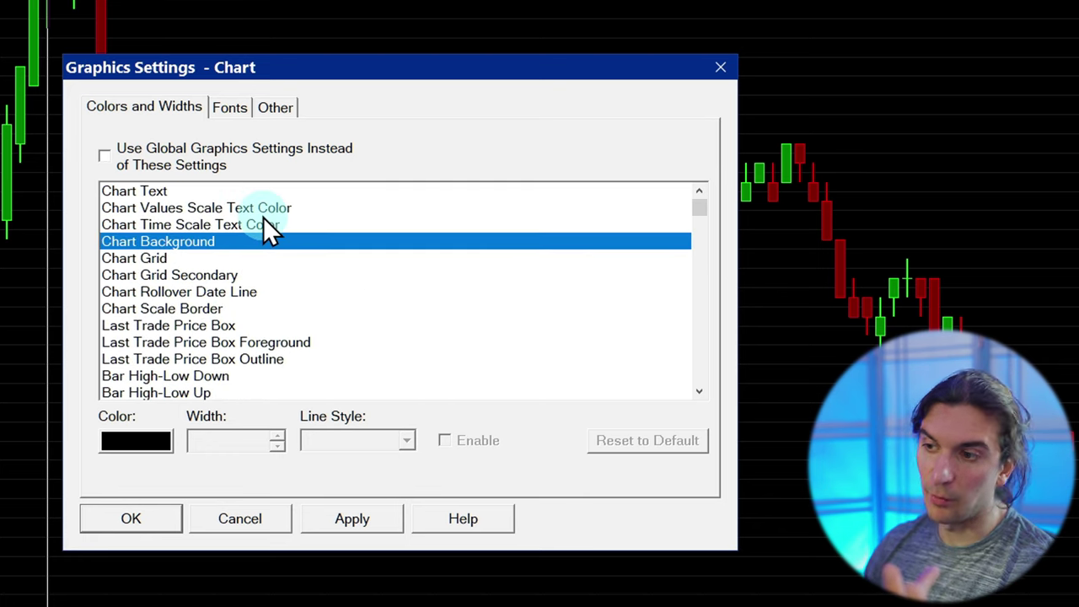
- Enable Use Global Graphics Settings Instead of These Settings for the chart, apply it, and close the graphics settings
{"action": "mouse_move", "coordinate": [376, 69]}
{"action": "left_mouse_down"}
{"action": "mouse_move", "coordinate": [463, 70]}
{"action": "mouse_move", "coordinate": [368, 88]}
{"action": "left_mouse_up"}
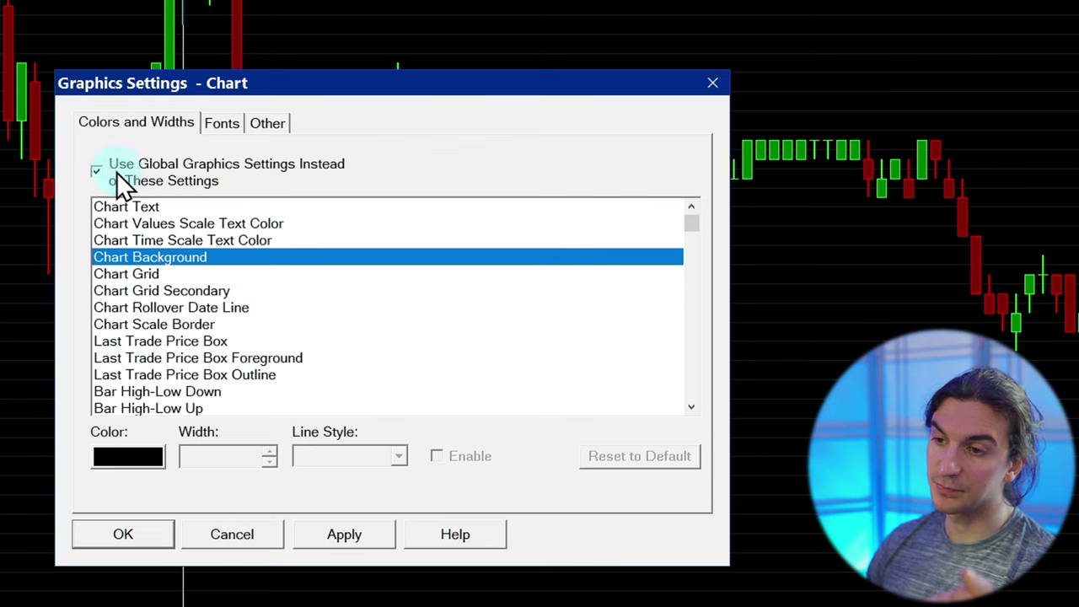
{"action": "left_click", "coordinate": [96, 171]}
{"action": "left_click", "coordinate": [368, 534]}
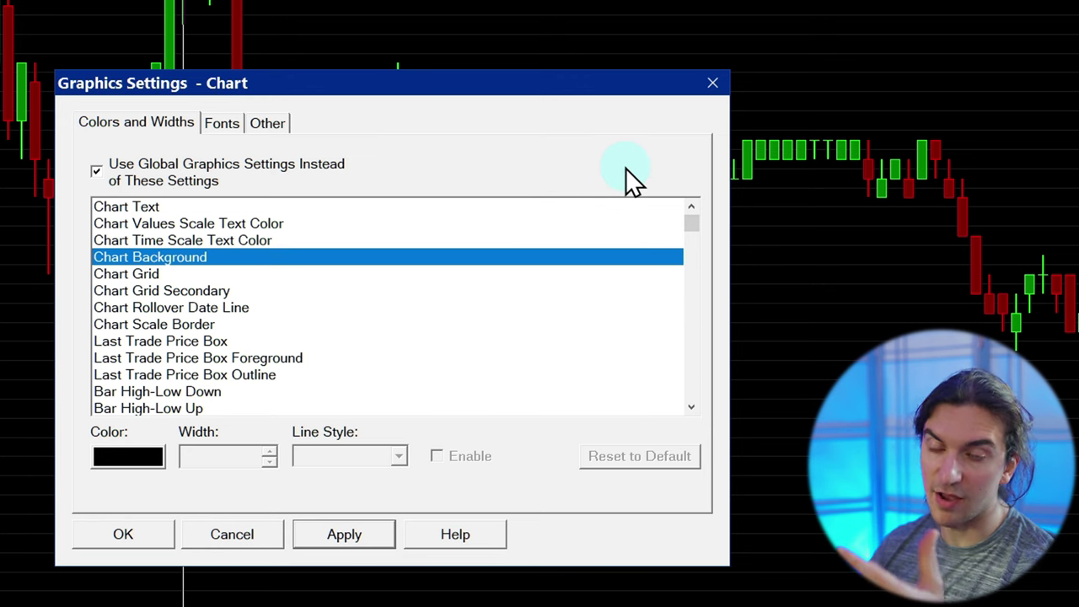
{"action": "left_click", "coordinate": [722, 83]}
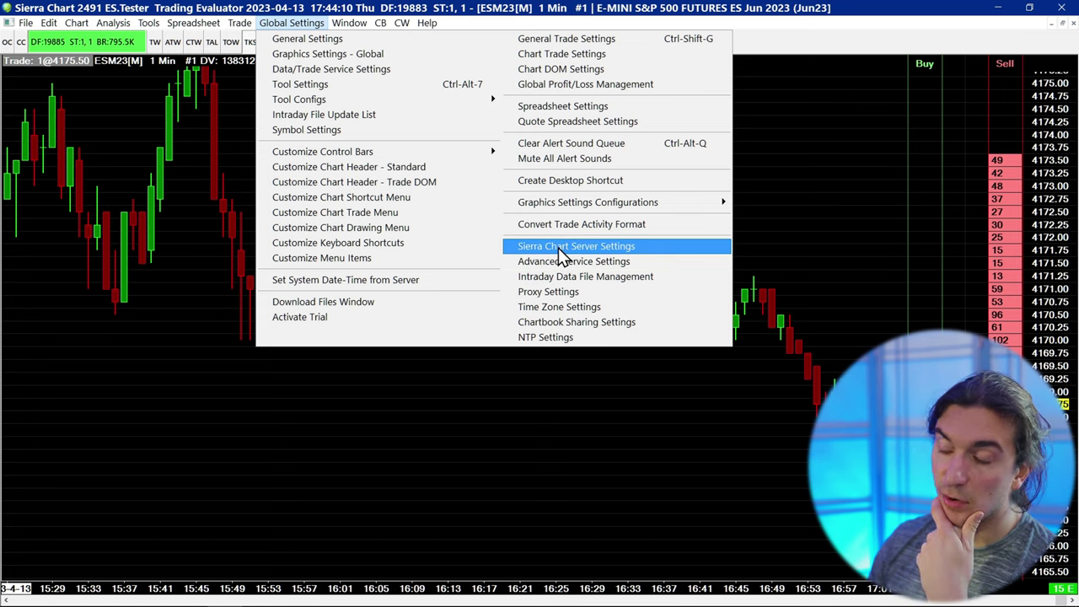
- Open the Sierra Chart Server Settings and inspect the Max Depth Levels value in the general section
{"action": "left_click", "coordinate": [561, 248]}
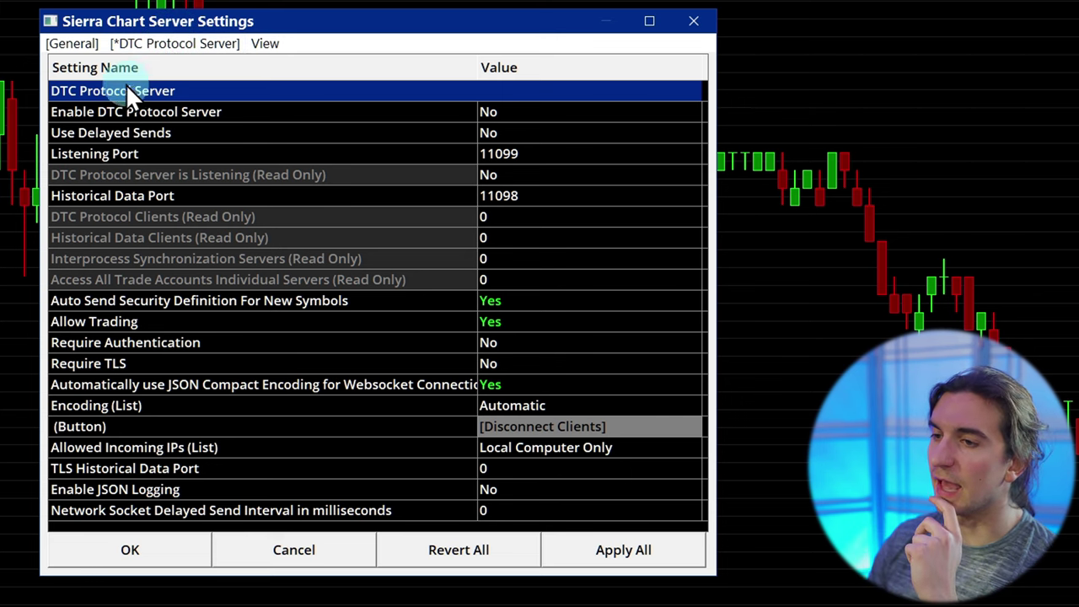
{"action": "left_click", "coordinate": [84, 48]}
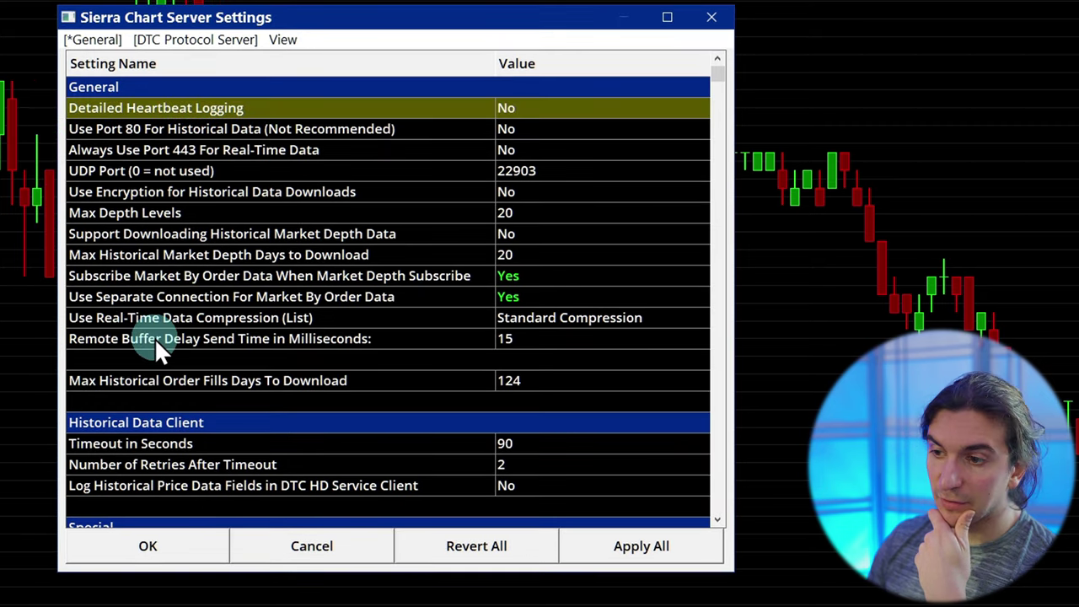
{"action": "left_click", "coordinate": [143, 216]}
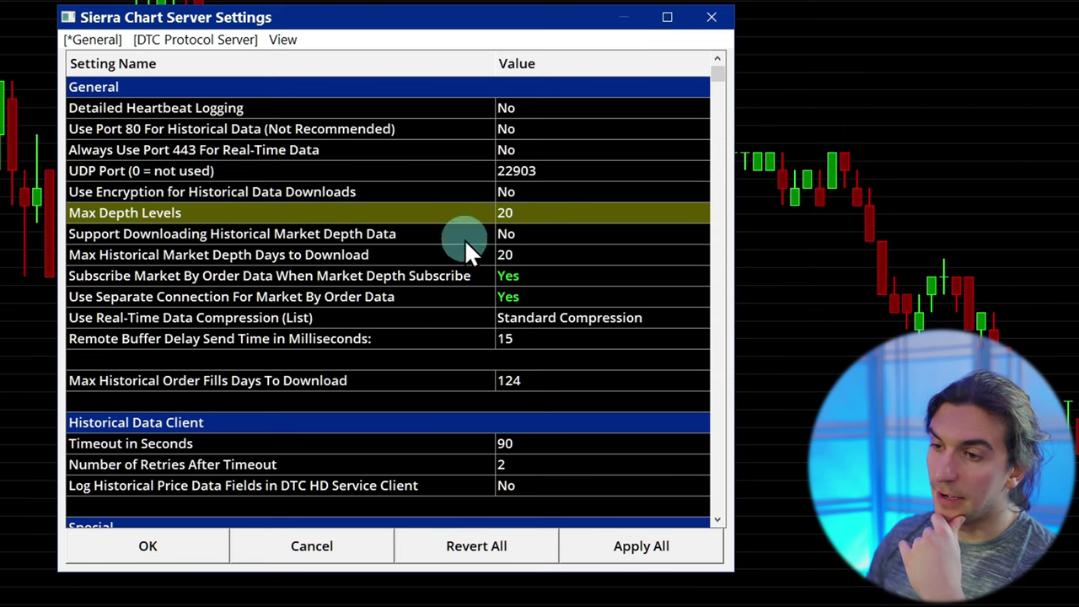
{"action": "left_click", "coordinate": [528, 213]}
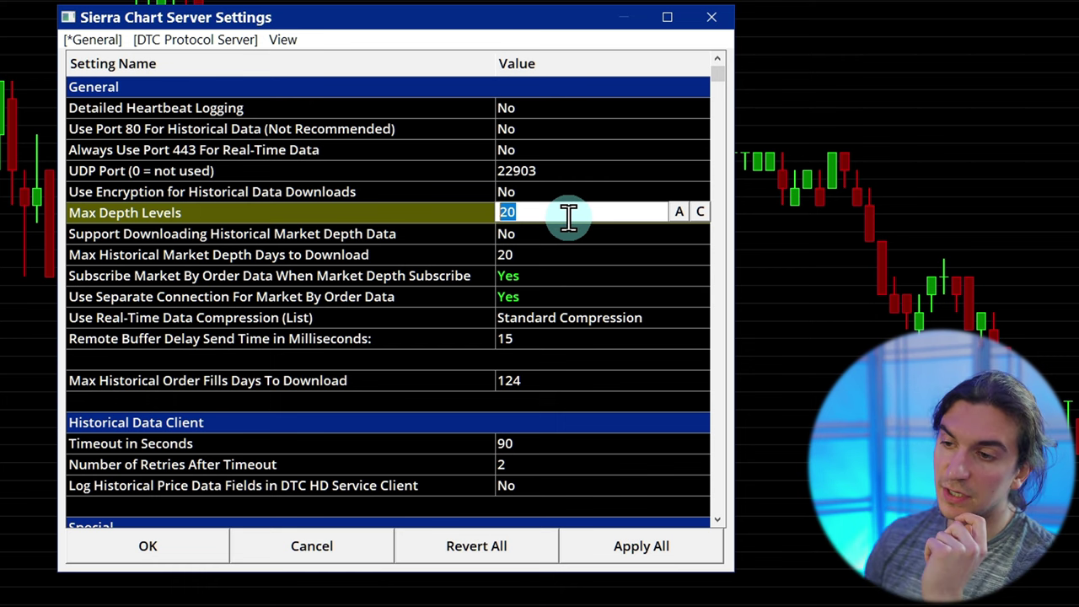
{"action": "left_click", "coordinate": [450, 222]}
{"action": "left_click", "coordinate": [554, 214]}
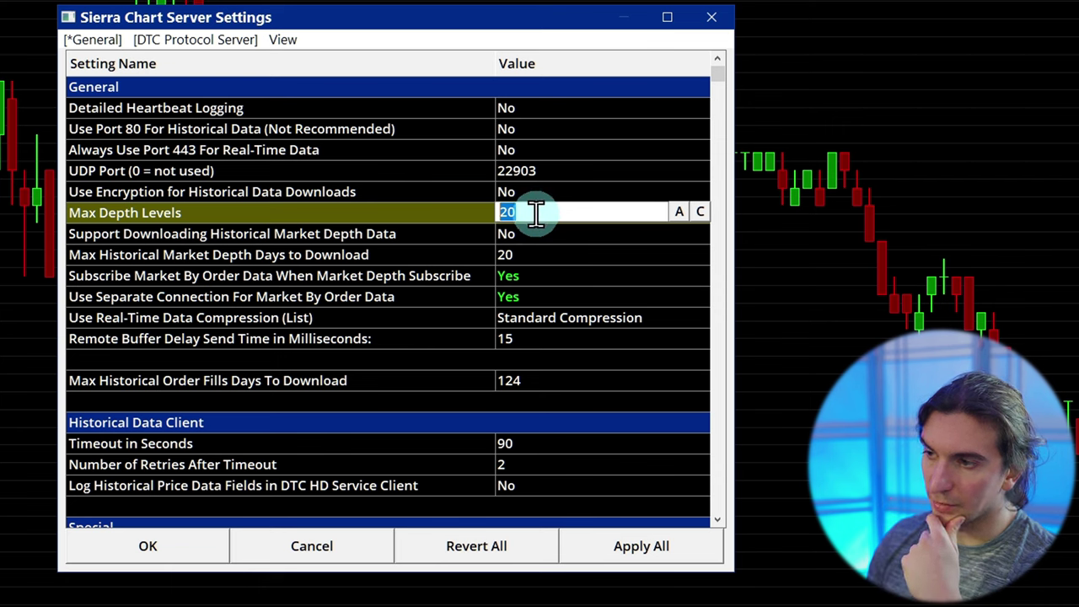
{"action": "left_click", "coordinate": [536, 213]}
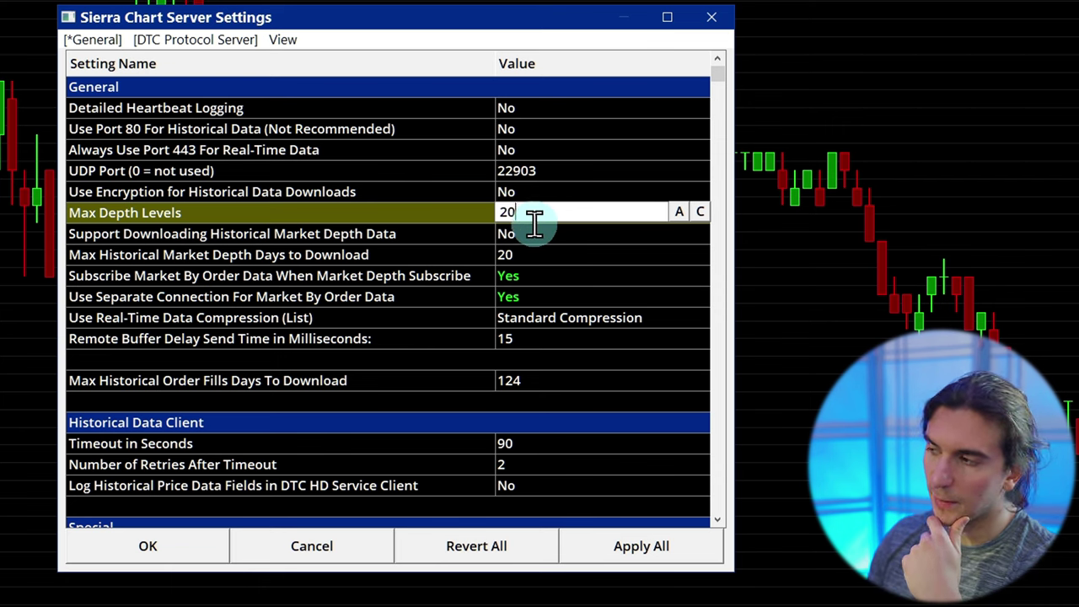
{"action": "left_click", "coordinate": [376, 214]}
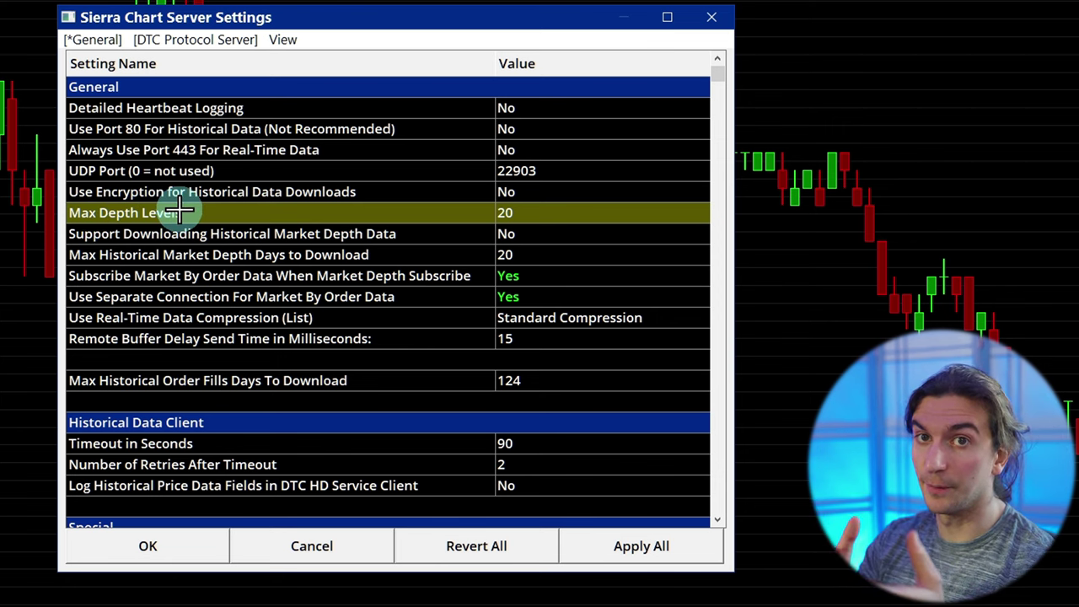
- Inspect the server settings for market by order data subscription, real-time data compression and the separate market by order connection
{"action": "left_click", "coordinate": [337, 276]}
{"action": "left_click", "coordinate": [236, 317]}
{"action": "left_click", "coordinate": [247, 295]}
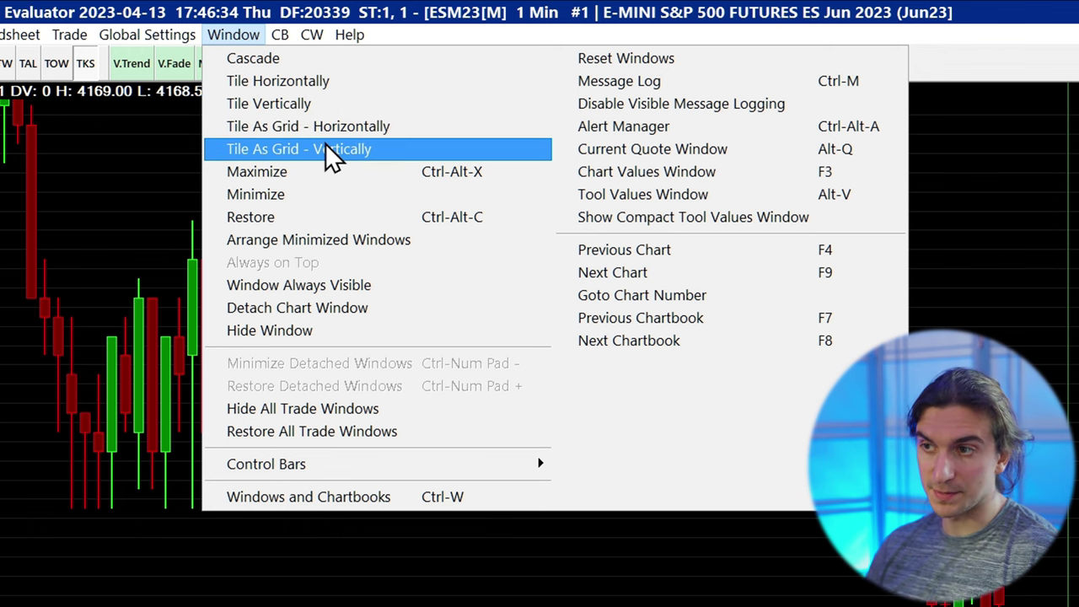
- Review the Window Tiling options in the General Settings: custom grid layout, rows count and columns count
{"action": "mouse_move", "coordinate": [157, 34]}
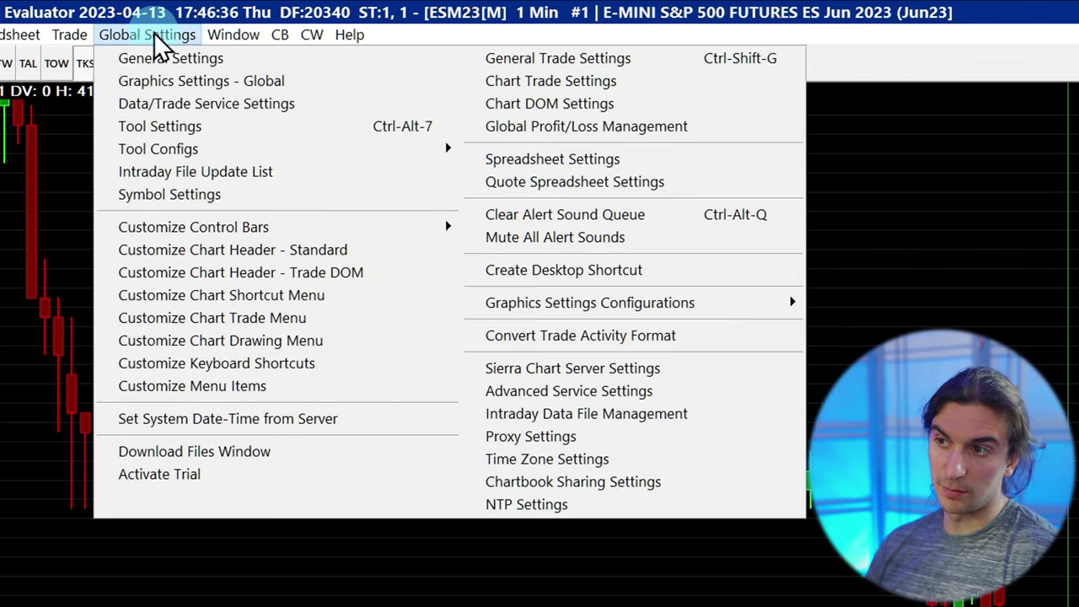
{"action": "left_click", "coordinate": [166, 58]}
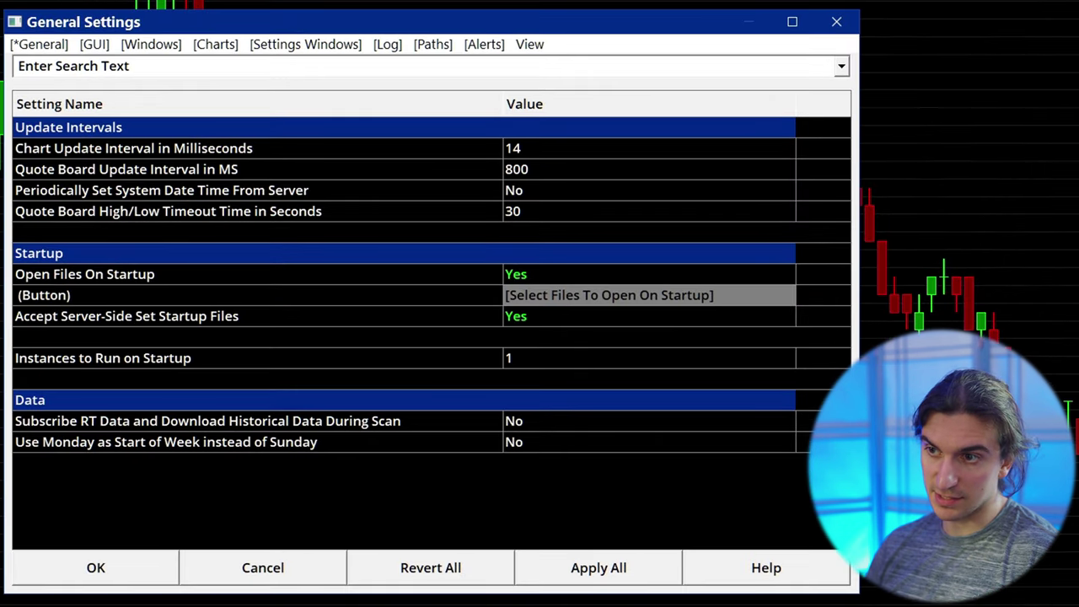
{"action": "left_click", "coordinate": [145, 47]}
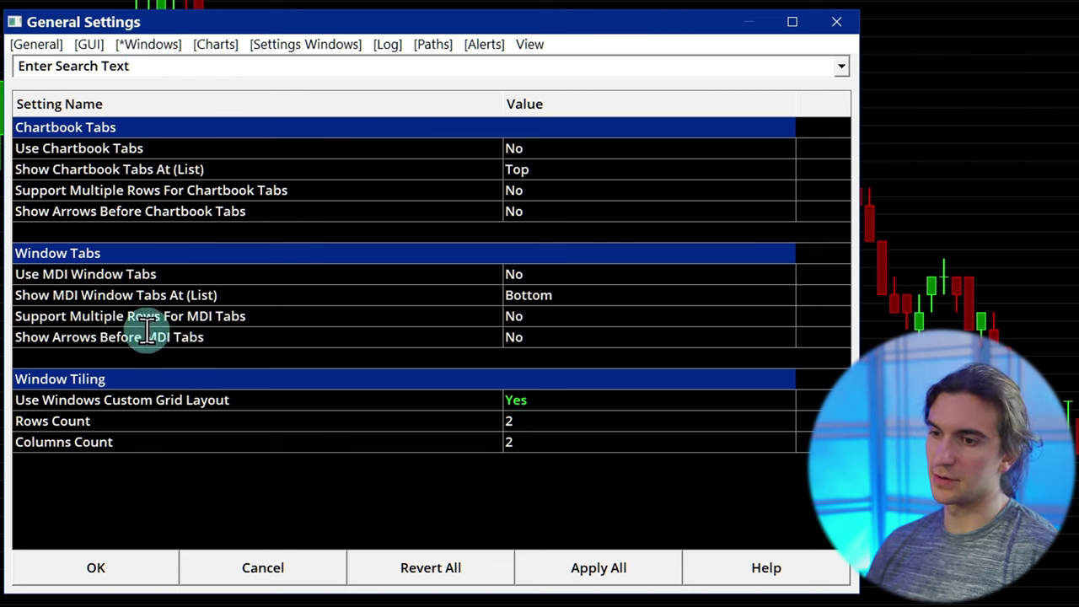
{"action": "left_click", "coordinate": [64, 418]}
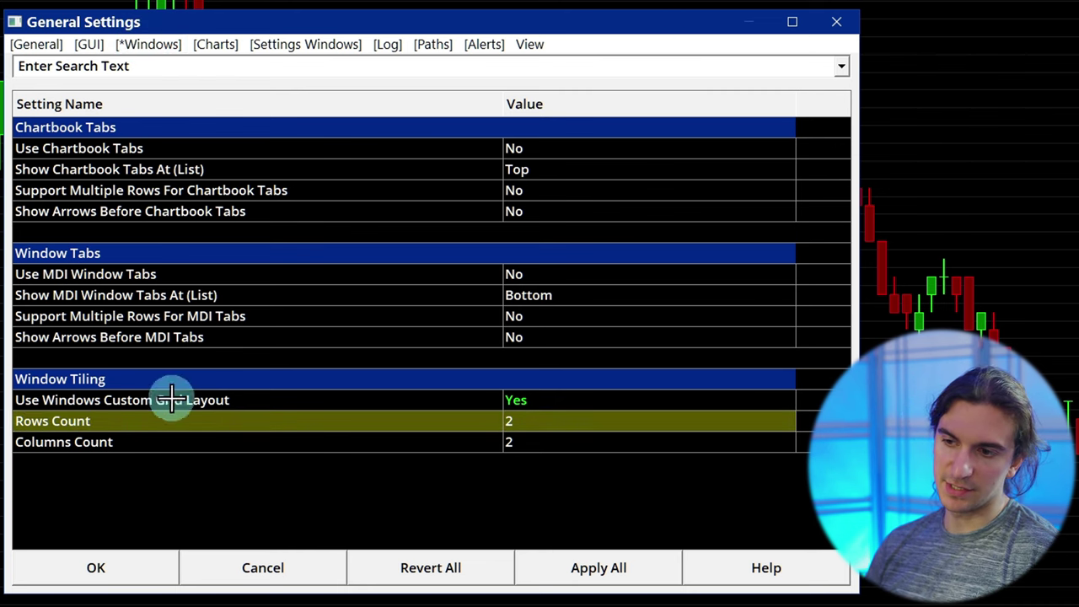
{"action": "left_click", "coordinate": [85, 447]}
{"action": "left_click", "coordinate": [69, 399]}
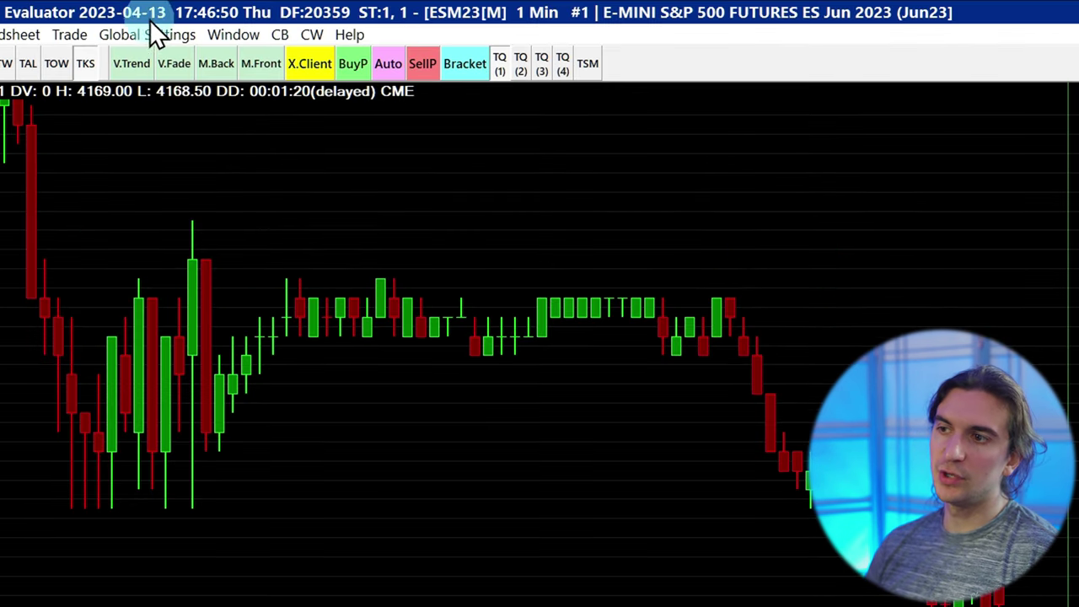
- Open the Windows and Chartbooks list to review the windows in the ES.Tester.Cht chartbook, and close it without changes
{"action": "left_click", "coordinate": [234, 35]}
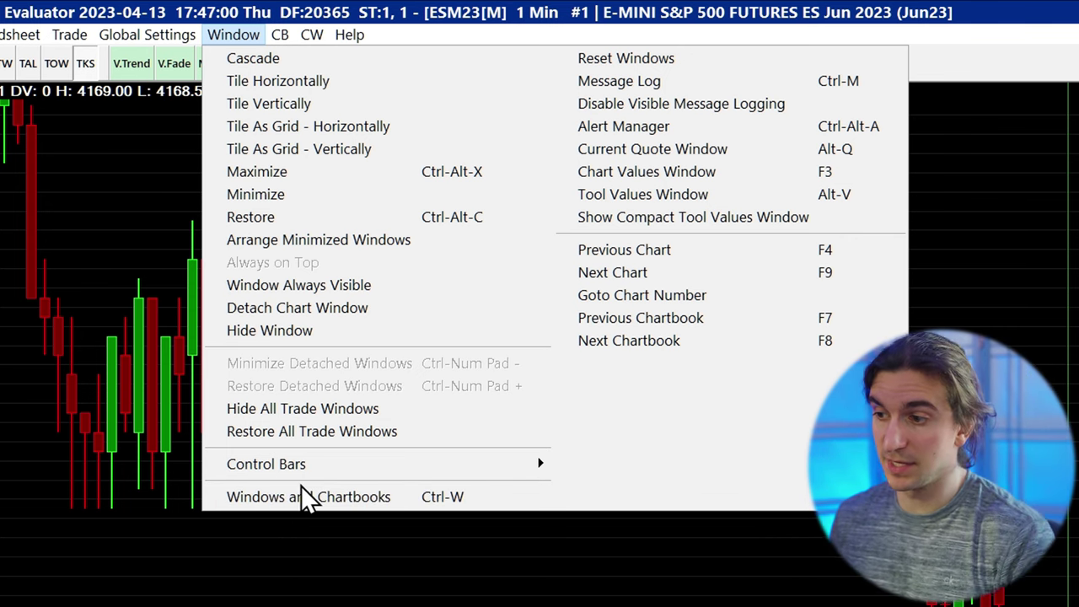
{"action": "left_click", "coordinate": [350, 499]}
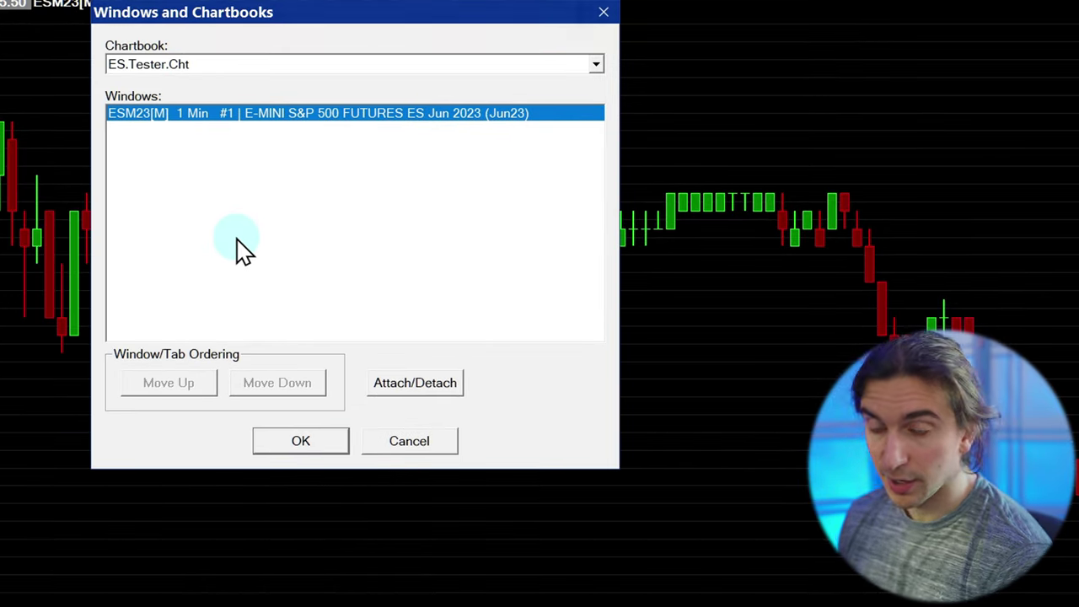
{"action": "left_click", "coordinate": [605, 26]}
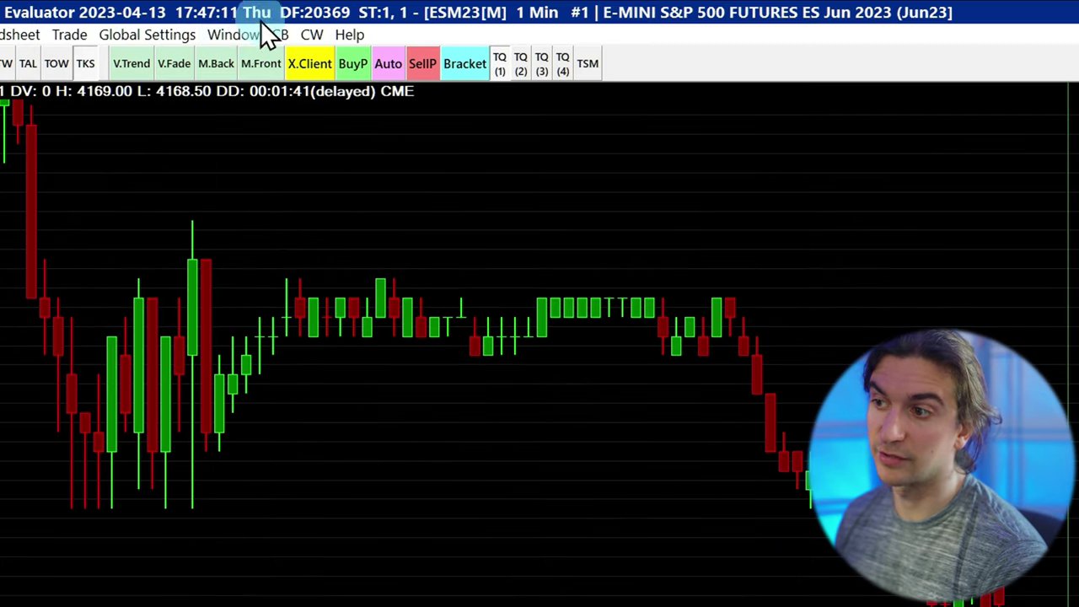
- Show the Chart Values Window, move it over the middle of the chart to read its values, and close it
{"action": "left_click", "coordinate": [233, 34]}
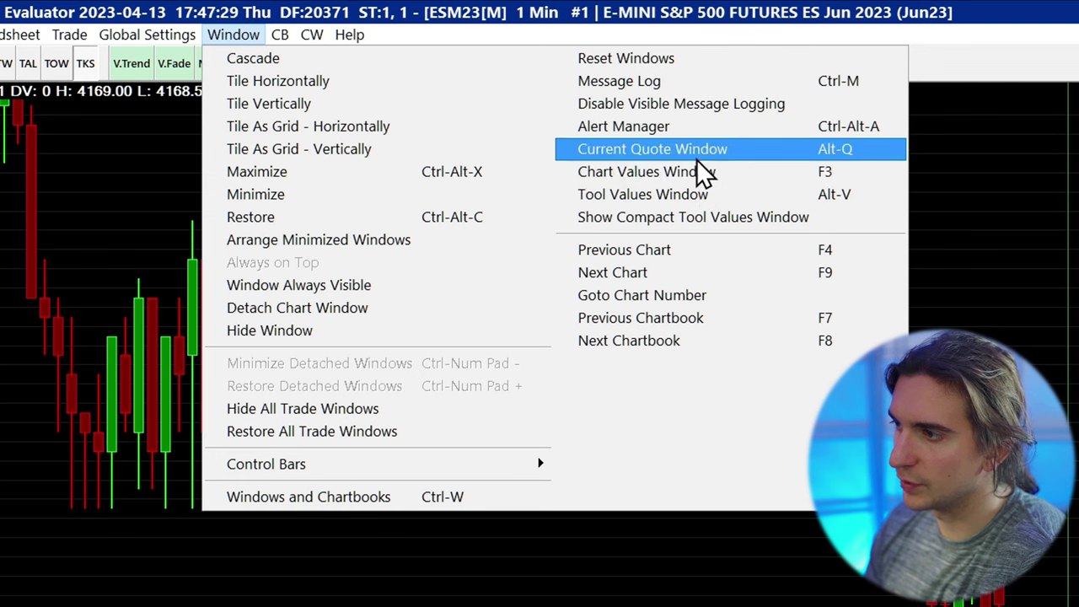
{"action": "left_click", "coordinate": [635, 174]}
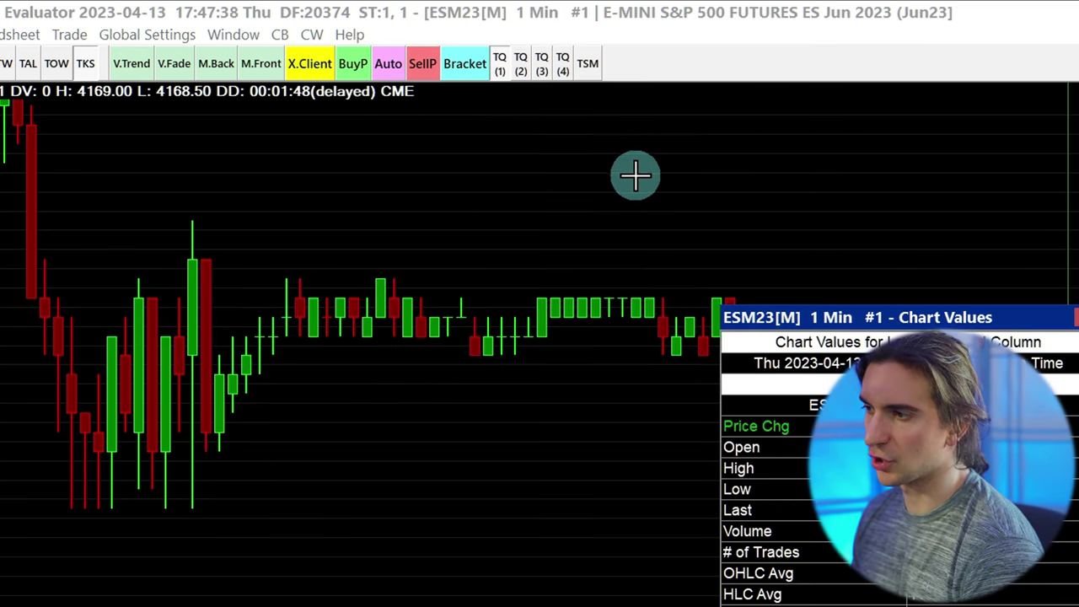
{"action": "left_click_drag", "start_coordinate": [905, 321], "coordinate": [603, 250]}
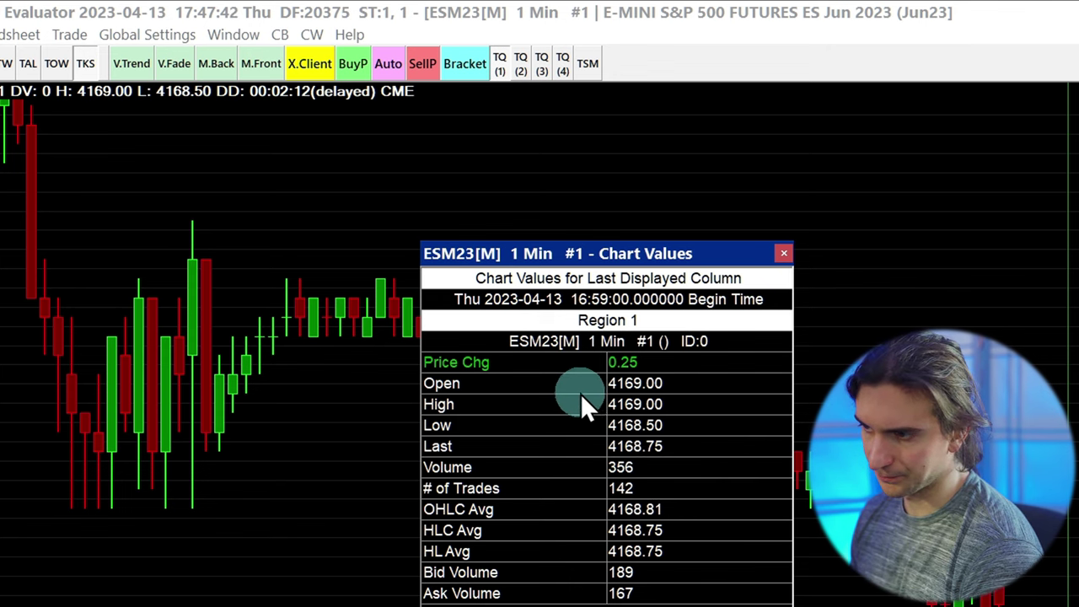
{"action": "left_click", "coordinate": [783, 253]}
- Show the Current Quote Window for ESM23, move it over the middle of the chart to read the quote, and close it
{"action": "left_click", "coordinate": [223, 34]}
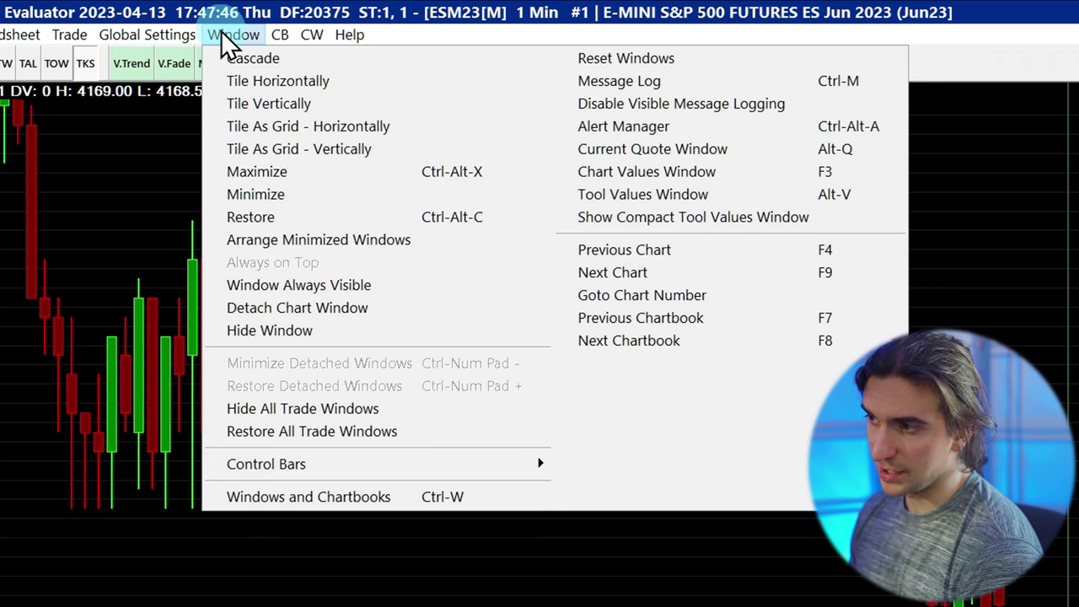
{"action": "left_click", "coordinate": [702, 149]}
{"action": "left_click_drag", "start_coordinate": [987, 279], "coordinate": [479, 276]}
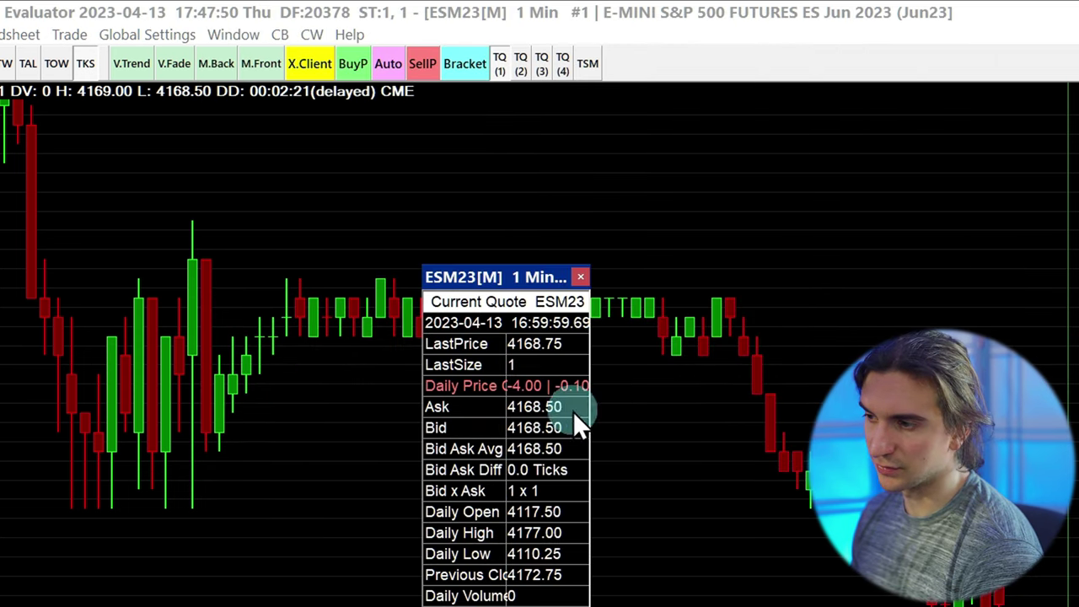
{"action": "left_click", "coordinate": [582, 278]}
{"action": "left_click", "coordinate": [350, 36]}
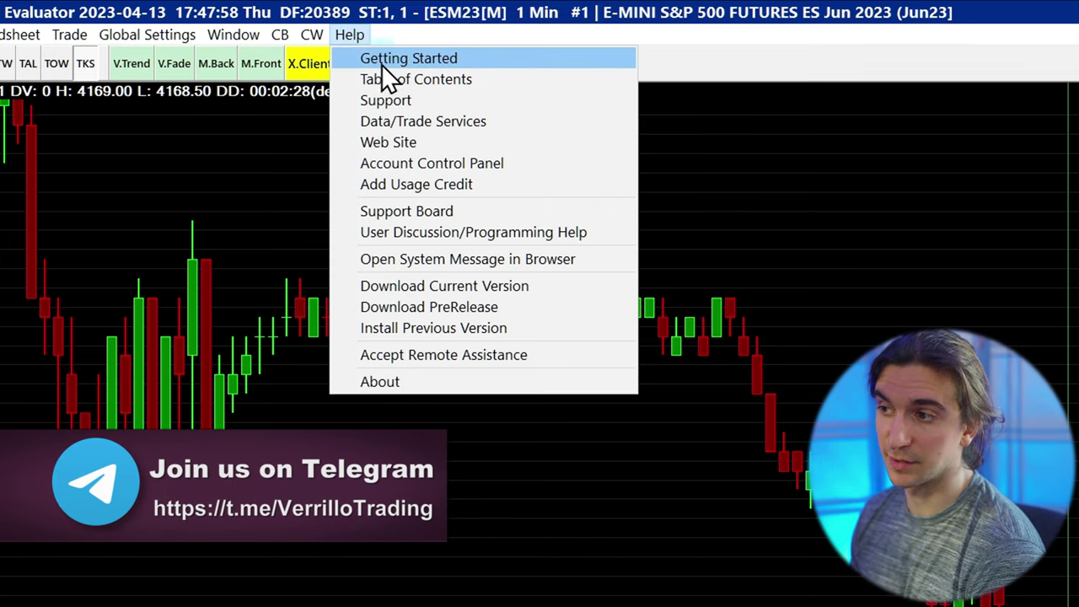
{"action": "left_click", "coordinate": [350, 34]}
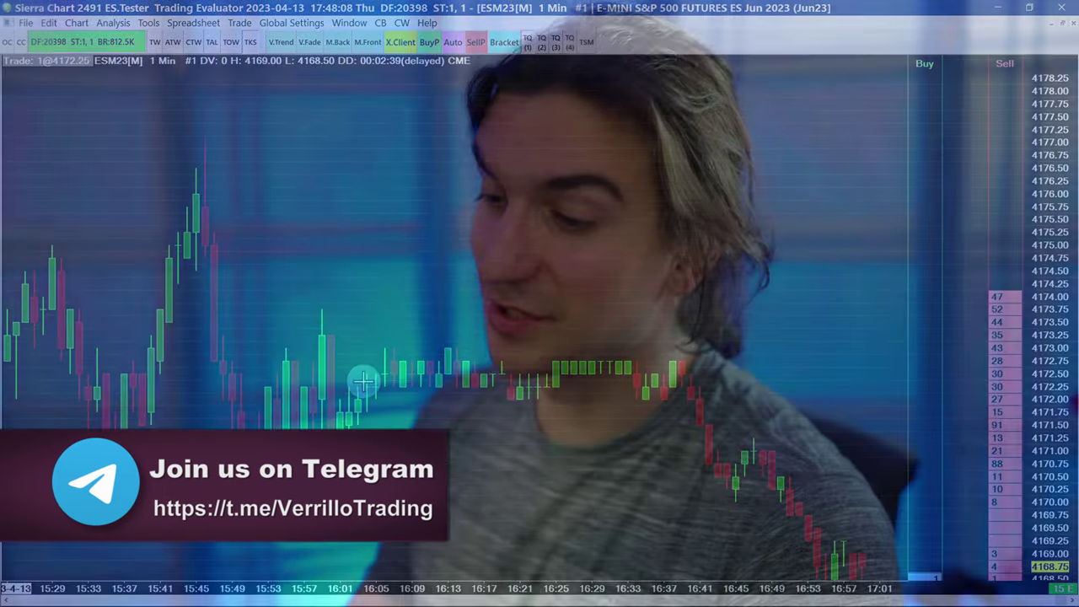